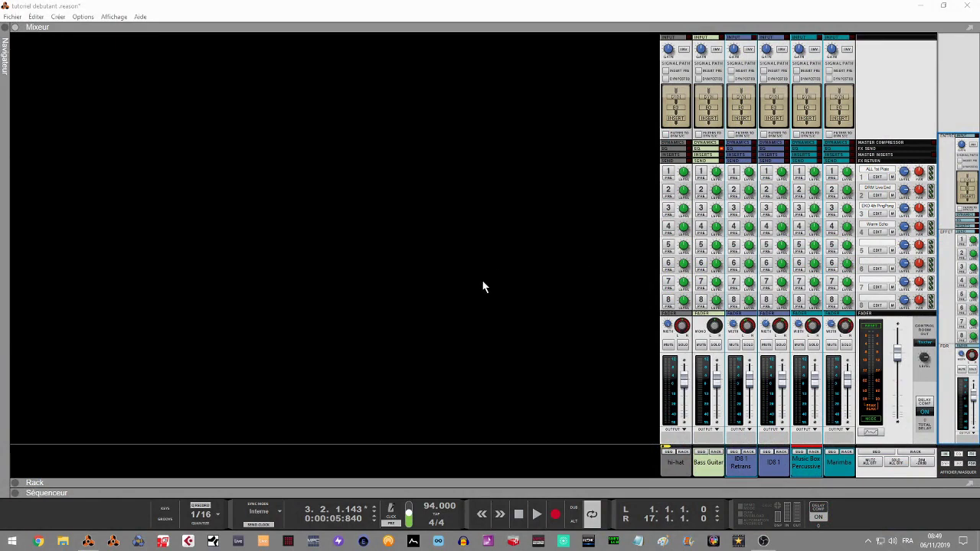
Show the rack and sequencer with the mixer collapsed, and play the song from the start to listen to it
click(14, 484)
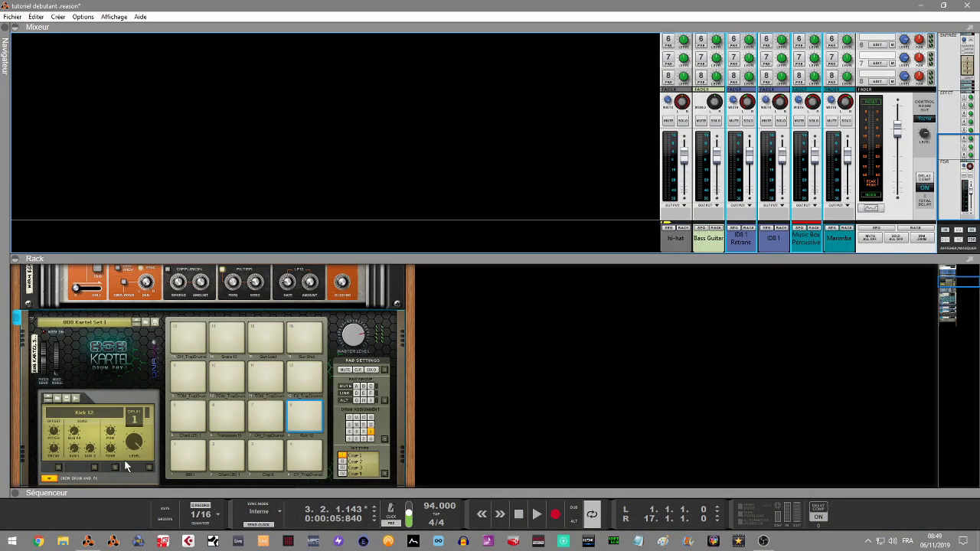
click(14, 27)
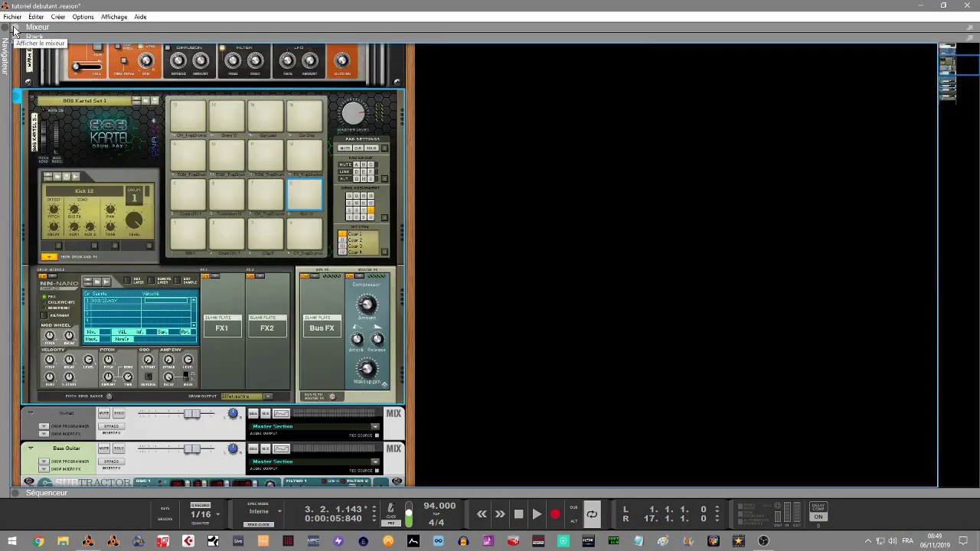
click(15, 492)
key(Home)
key(space)
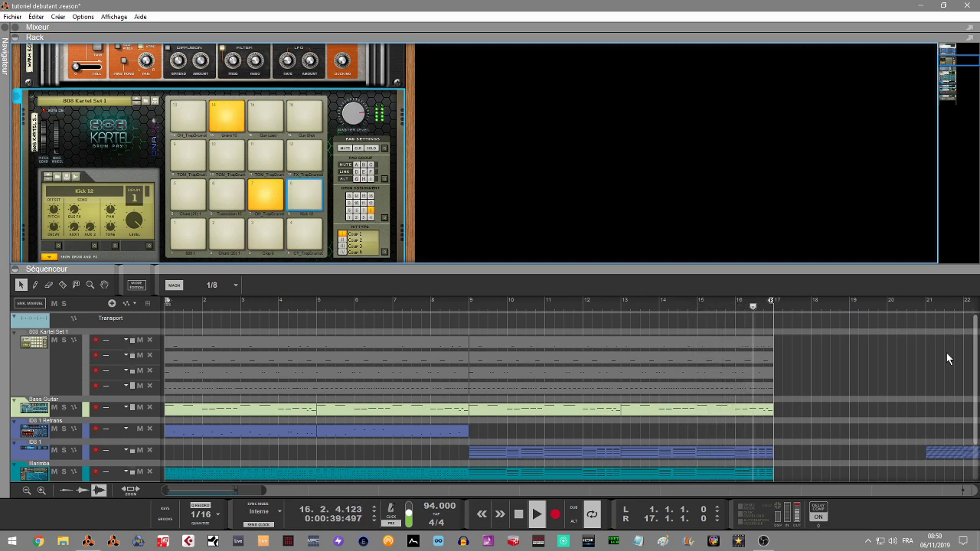
key(space)
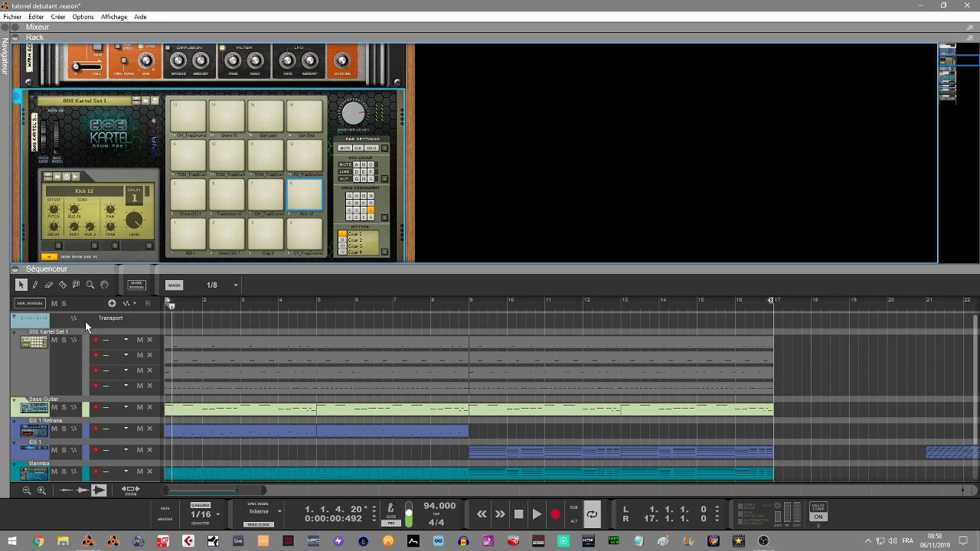
Flip the rack to its rear side and route the Kong drum machine's audio output 3 to a new mix channel
click(15, 269)
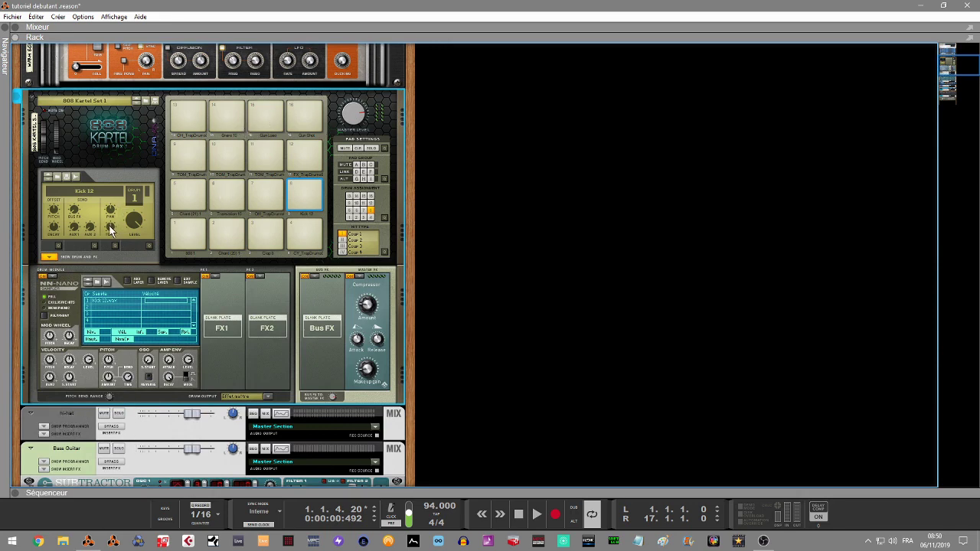
key(Tab)
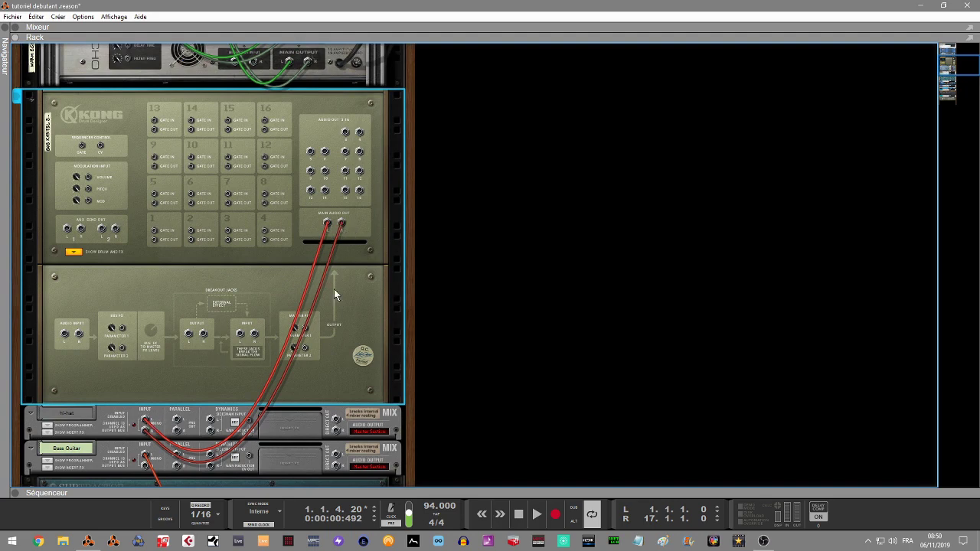
click(15, 492)
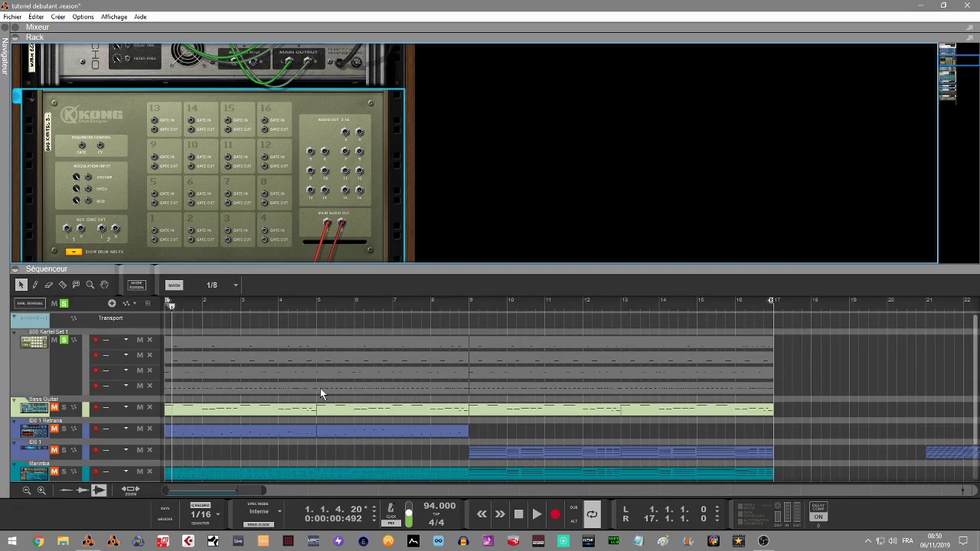
right_click(344, 135)
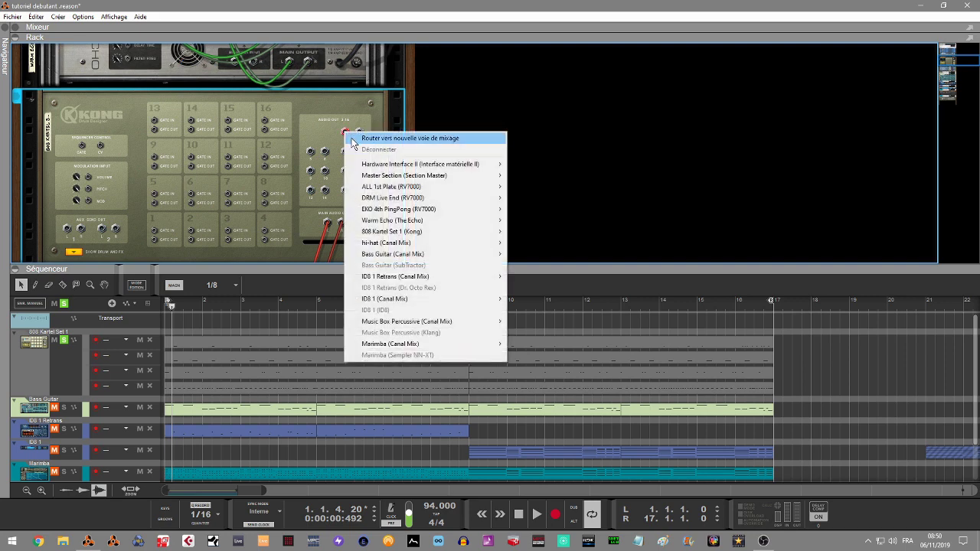
click(400, 139)
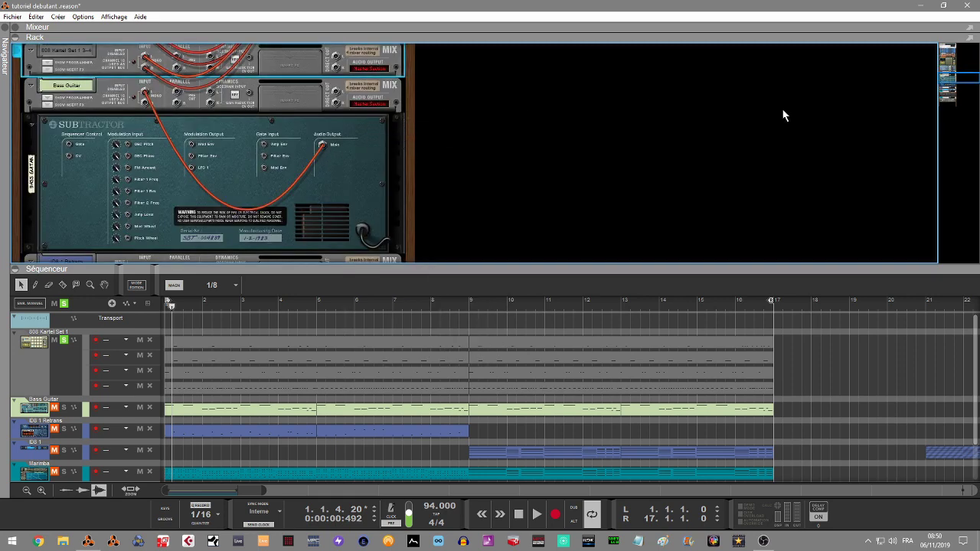
Expand the rack and route Kong's audio outputs 5 and 7 to two more new mix channels
click(15, 268)
drag(952, 77, 951, 55)
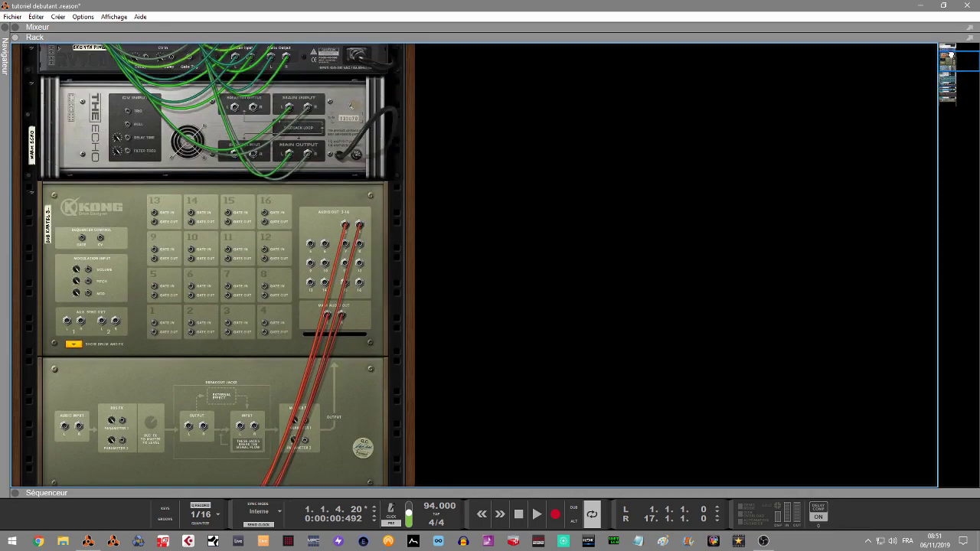
right_click(310, 247)
click(350, 254)
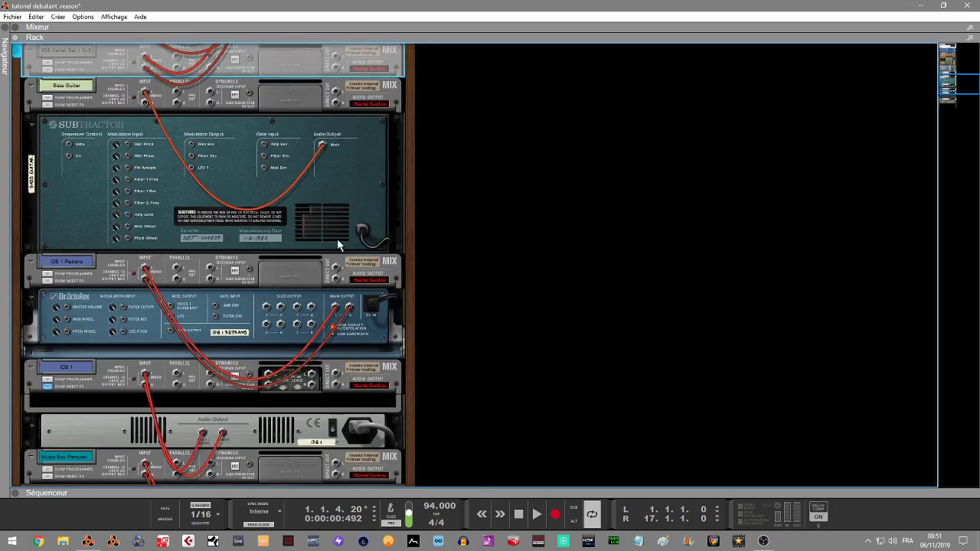
drag(948, 84, 949, 56)
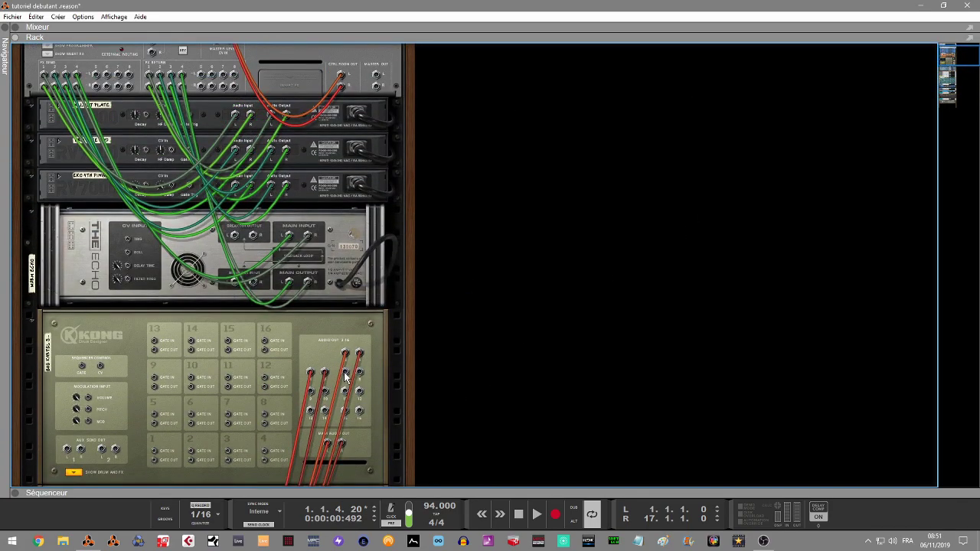
right_click(345, 375)
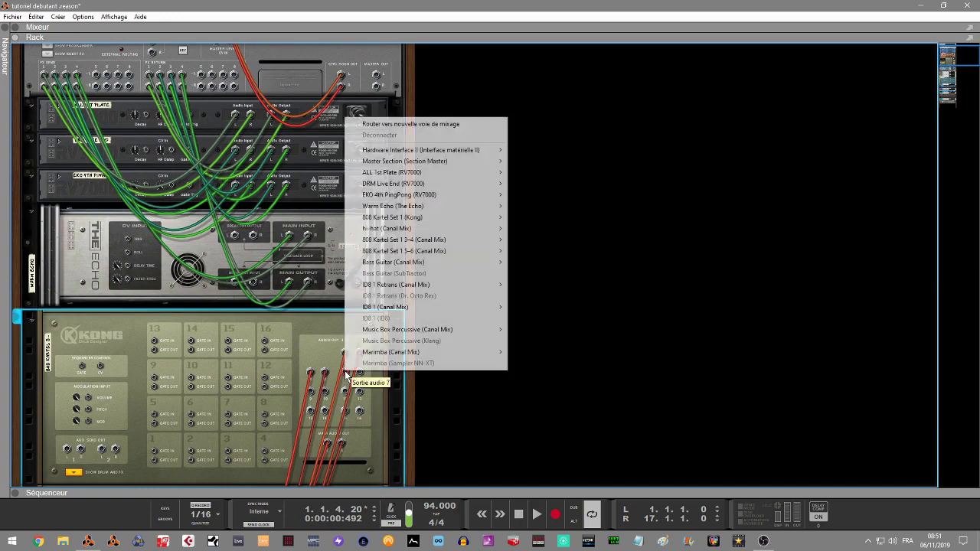
click(440, 126)
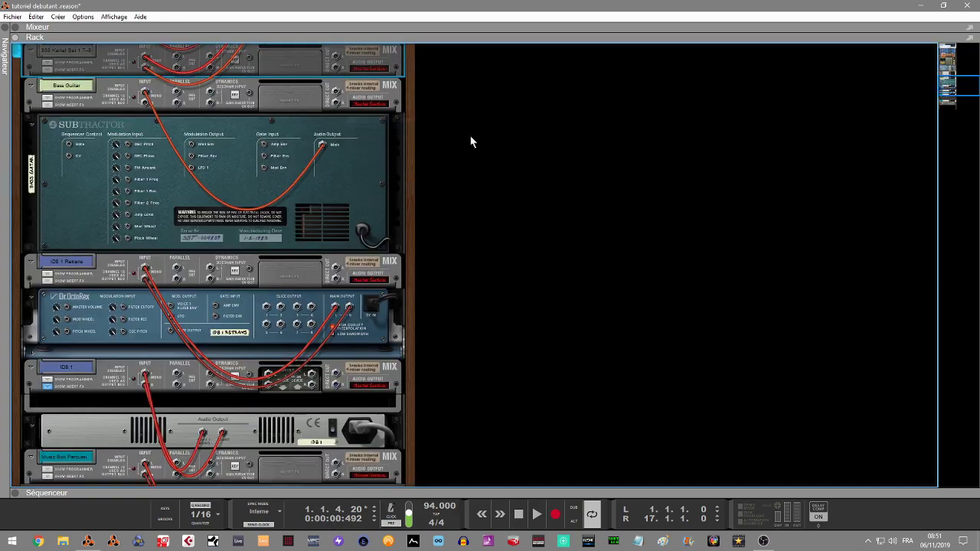
Flip the rack back to its front and assign the Kick 12 pad's drum output to Sortie 3–4
key(Tab)
drag(957, 85, 951, 68)
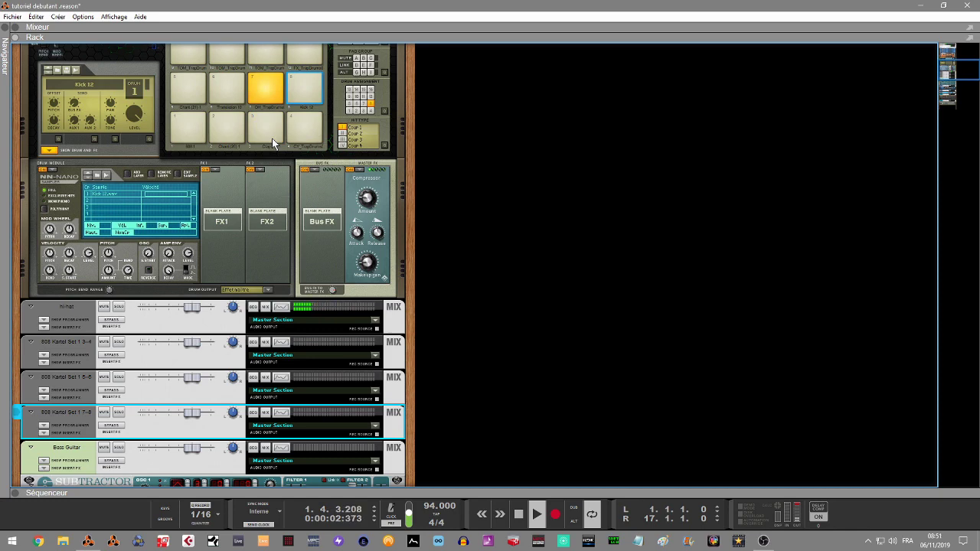
click(302, 85)
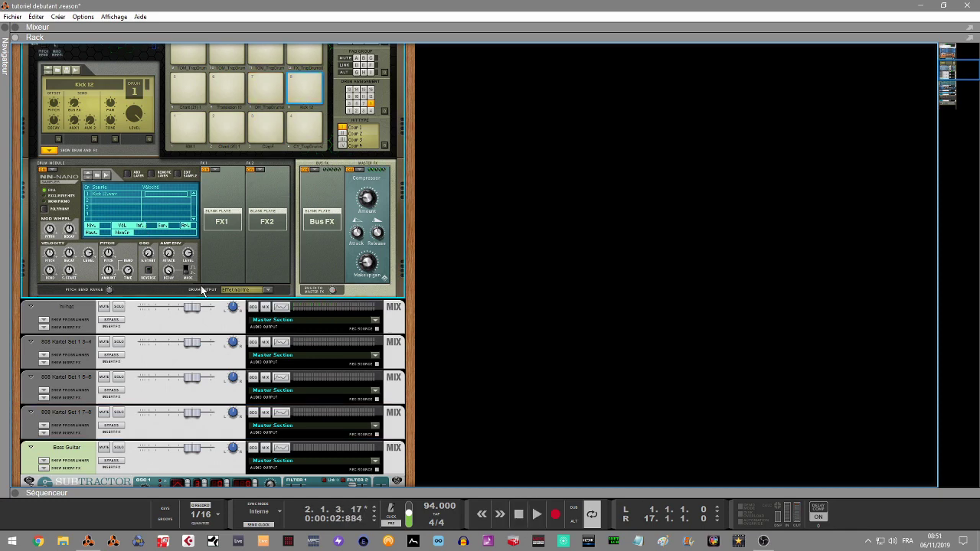
click(271, 290)
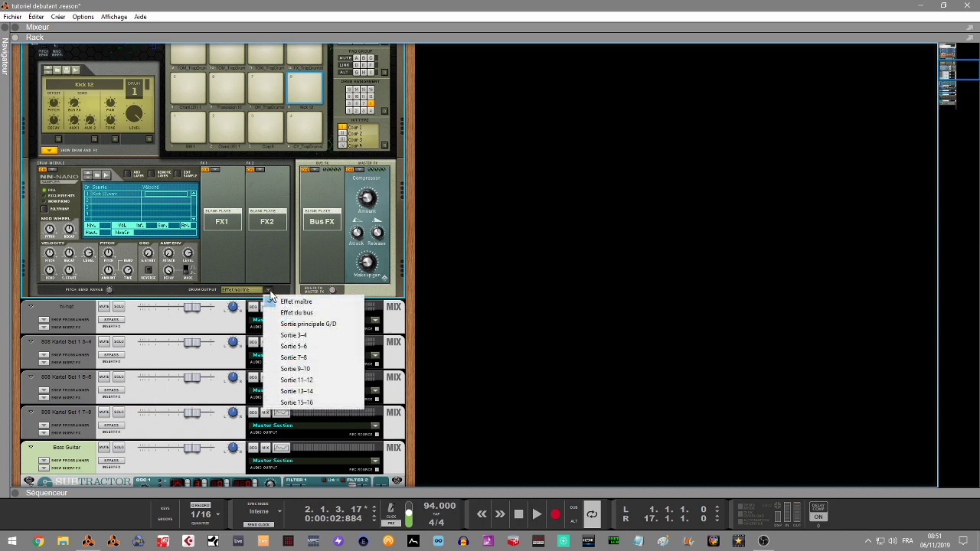
click(301, 336)
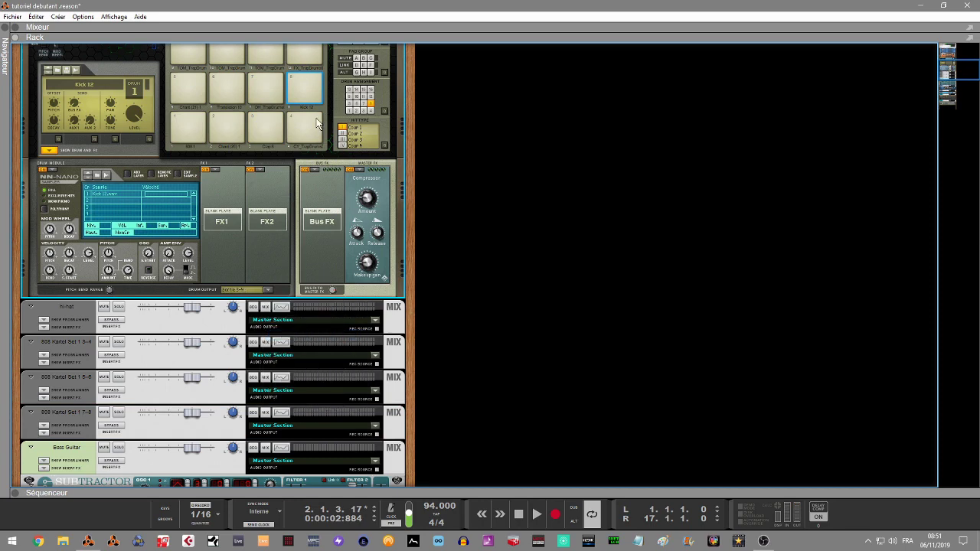
click(305, 90)
Assign the Clap 8 pad's drum output to Sortie 5–6
click(276, 124)
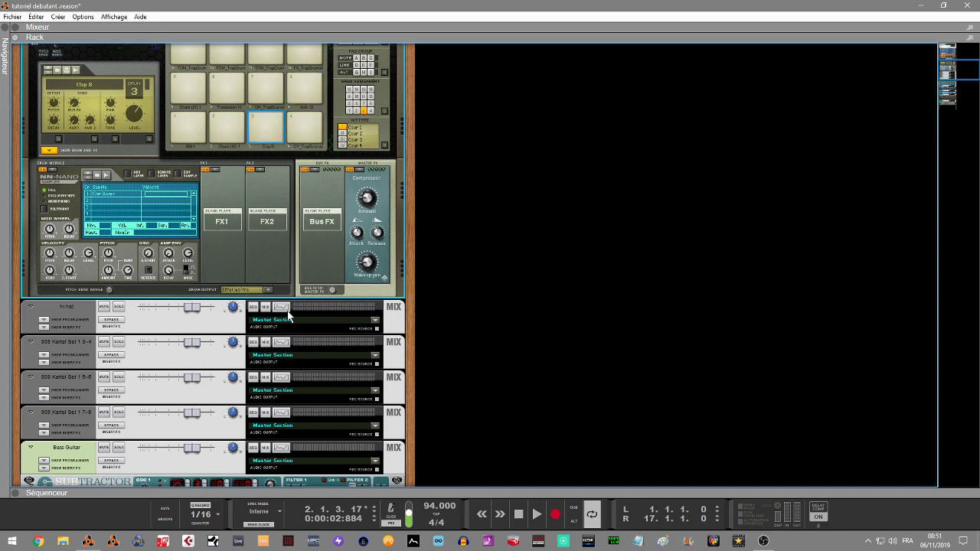
click(266, 289)
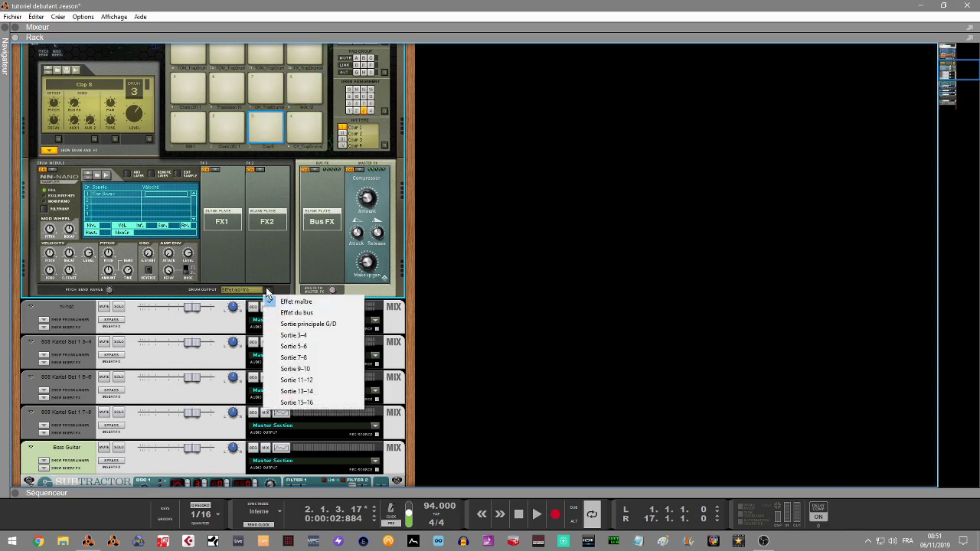
click(291, 346)
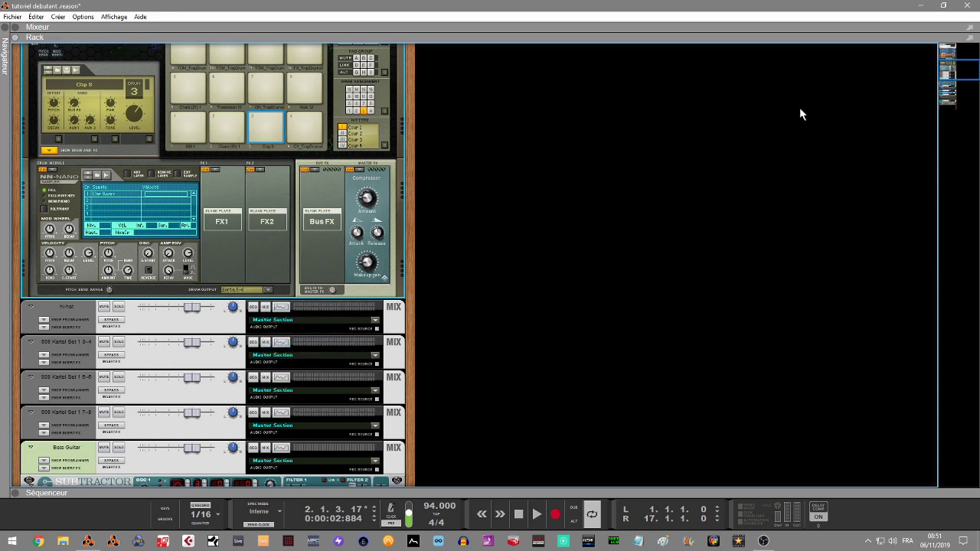
Assign the Snare 10 pad's drum output to Sortie 7–8
drag(952, 71, 952, 67)
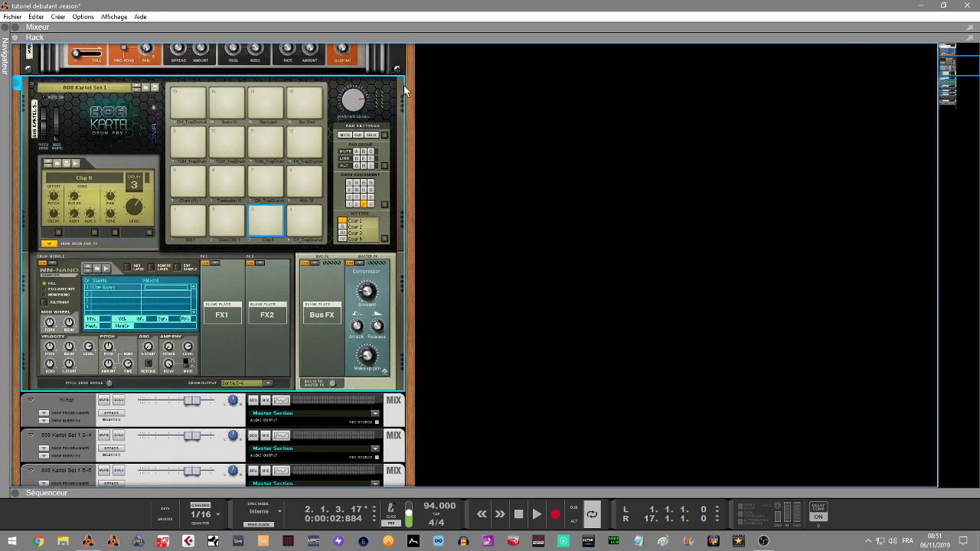
click(227, 102)
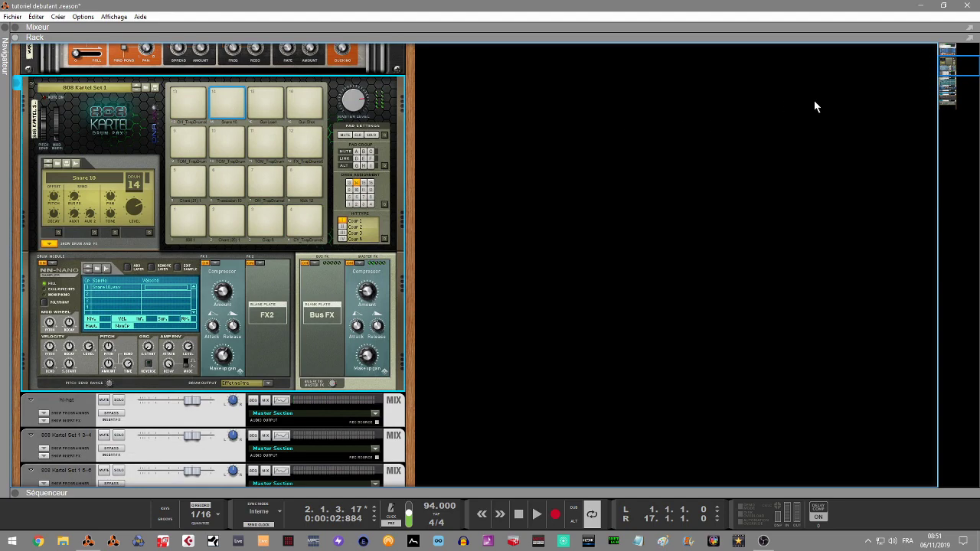
drag(962, 69, 961, 75)
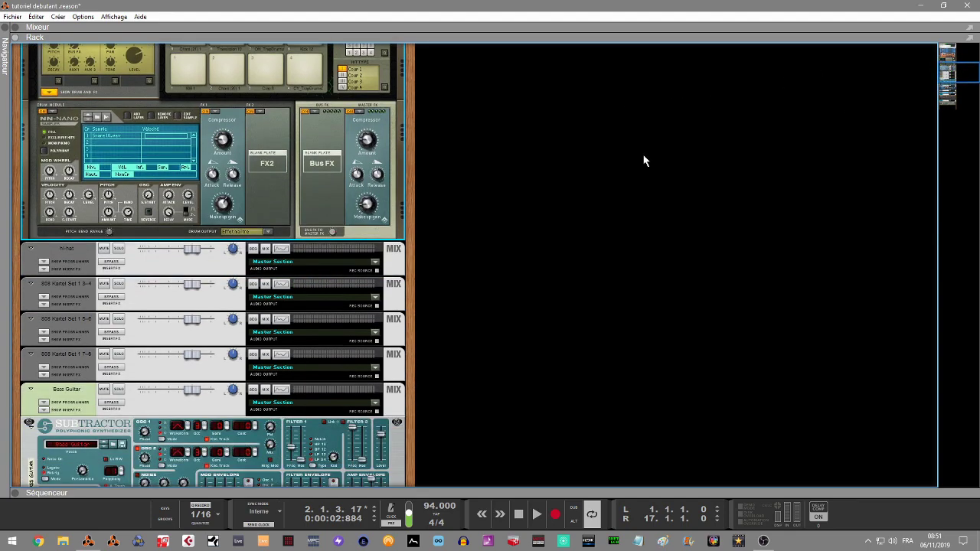
click(269, 232)
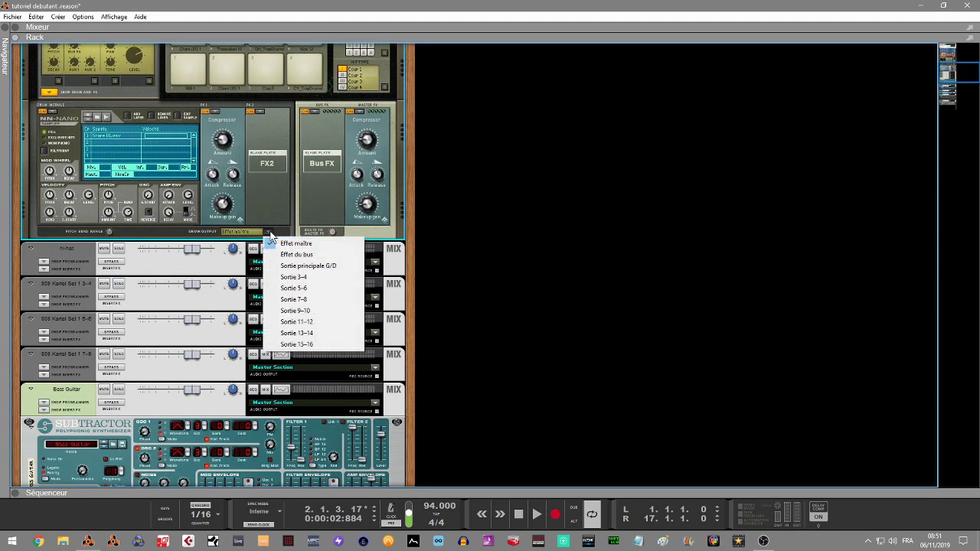
click(301, 300)
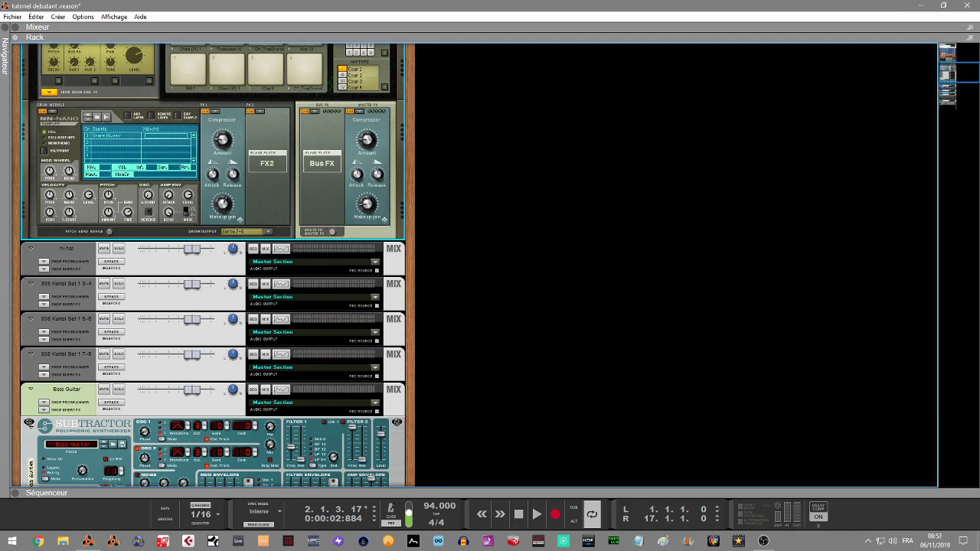
Play the song and solo the hi-hat, 3–4, 5–6 and 7–8 drum mix channels one after another
drag(944, 73, 949, 70)
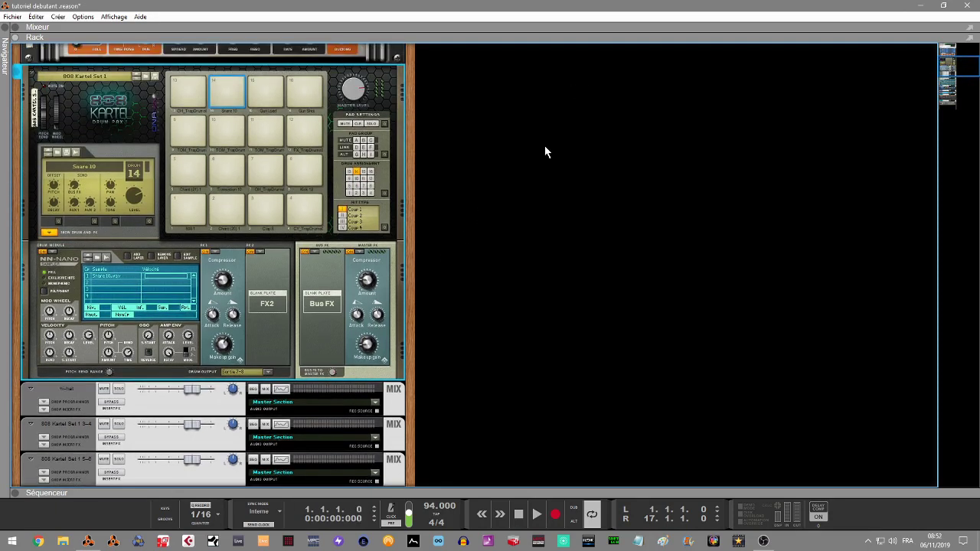
key(space)
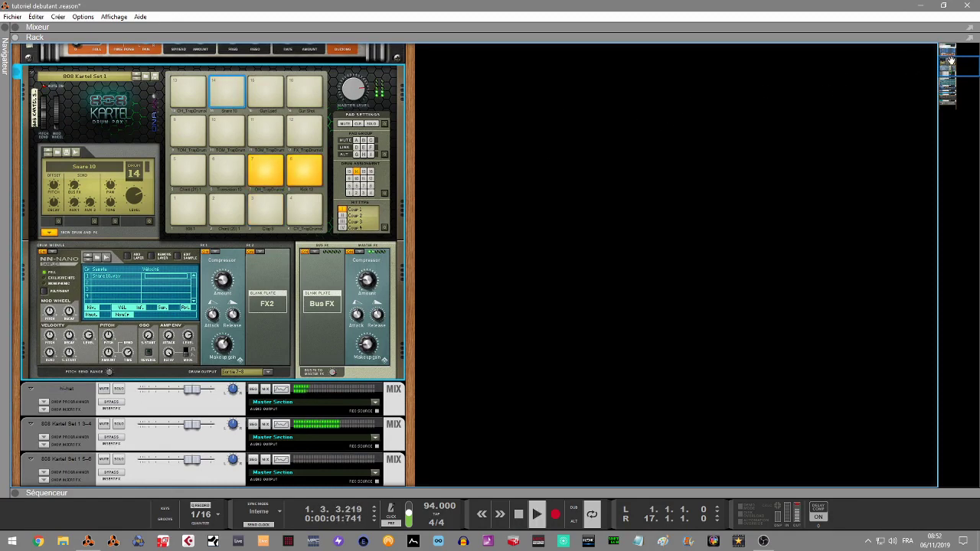
scroll(577, 269, down, 3)
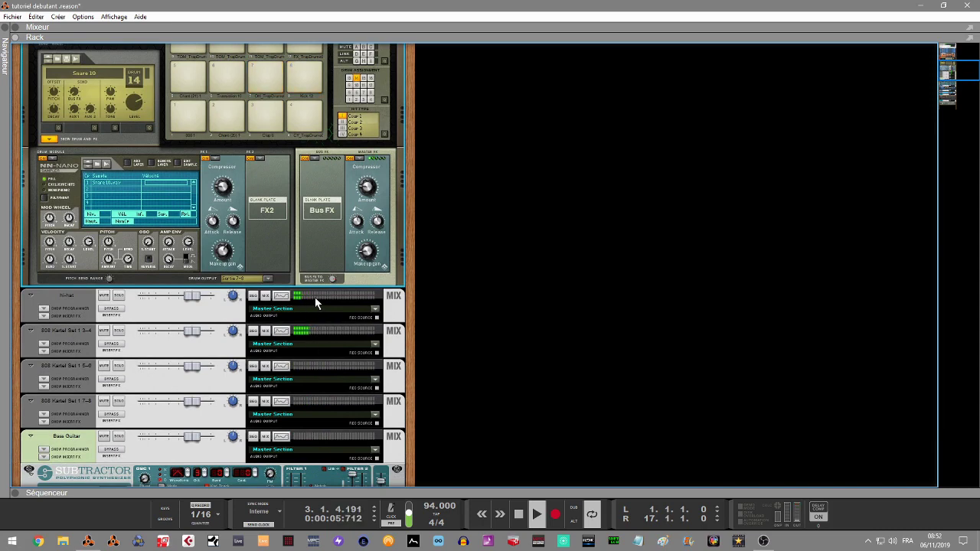
click(117, 297)
click(120, 331)
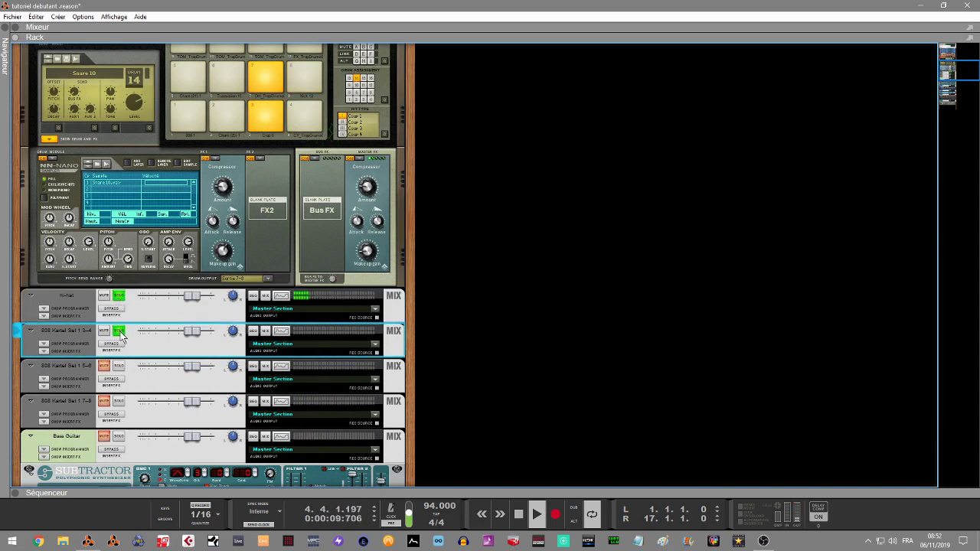
click(119, 366)
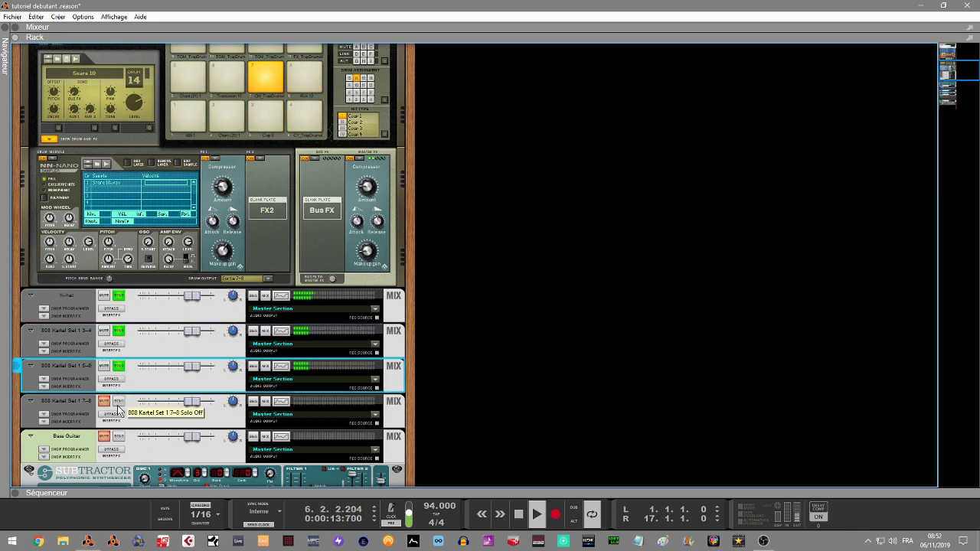
click(118, 403)
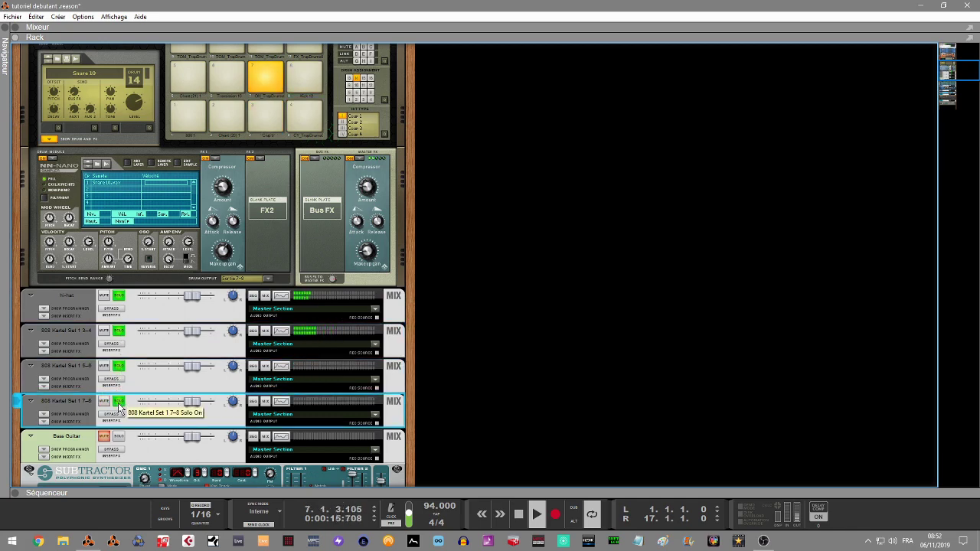
Rename the 808 Kartel Set 1 3–4 mix channel as Kick
double_click(64, 334)
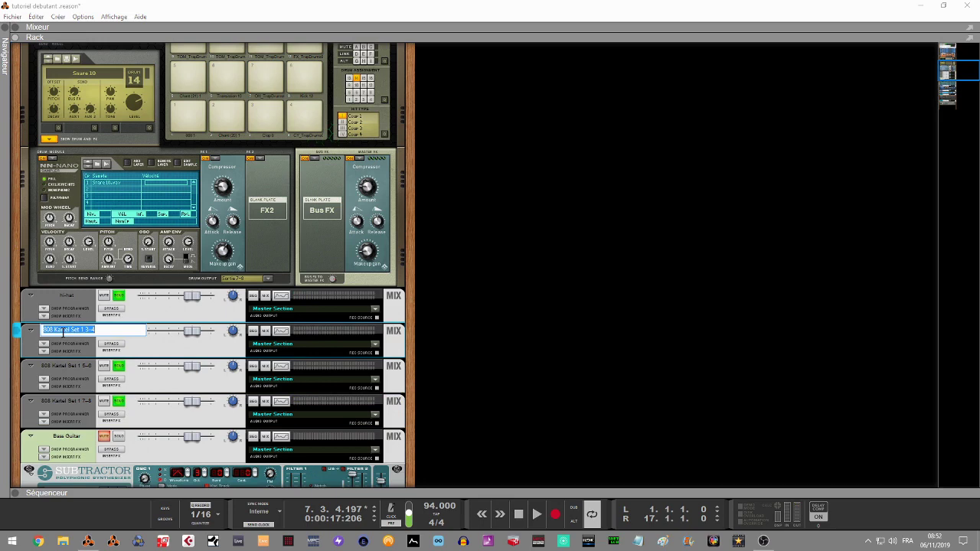
text(Kick)
key(Return)
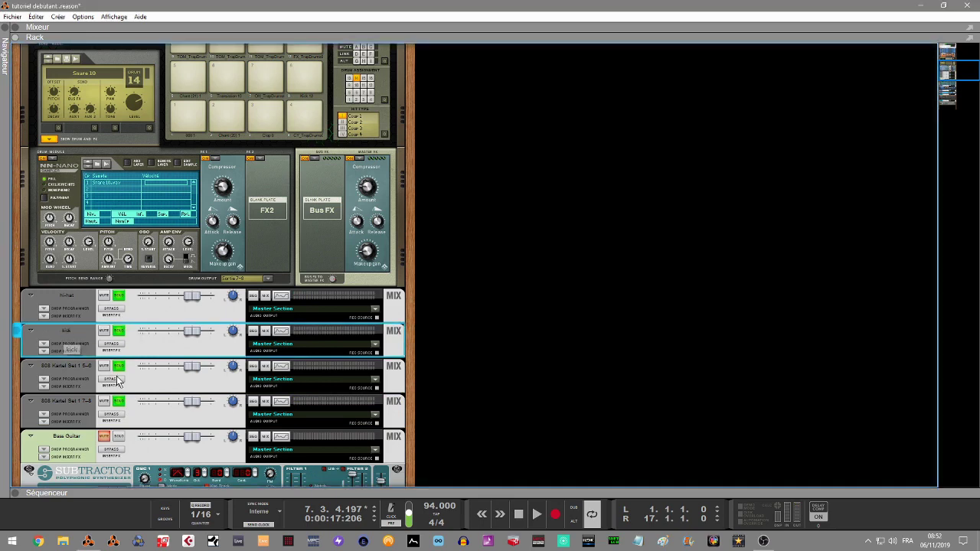
Rename the 808 Kartel Set 1 5–6 mix channel as clap and the 7–8 channel as snare
double_click(77, 363)
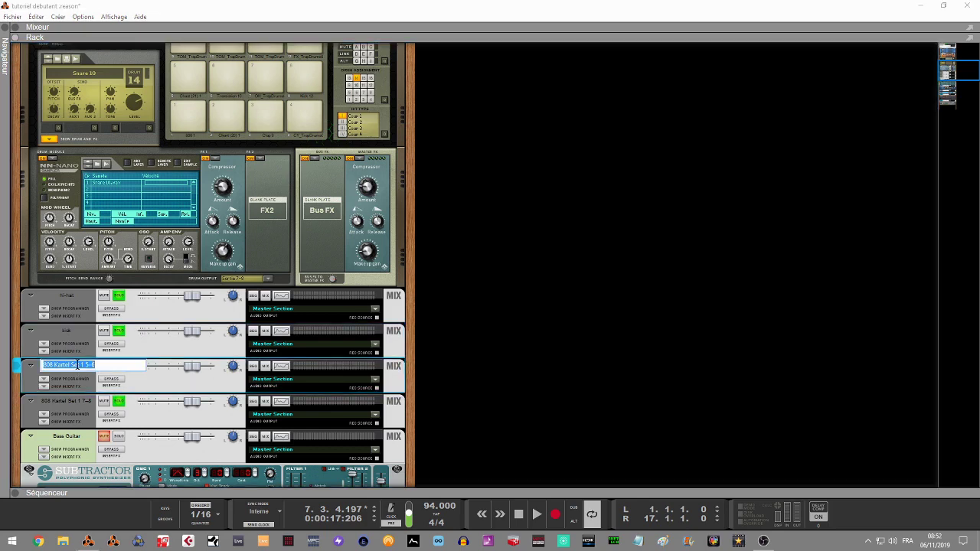
text(clap)
key(Return)
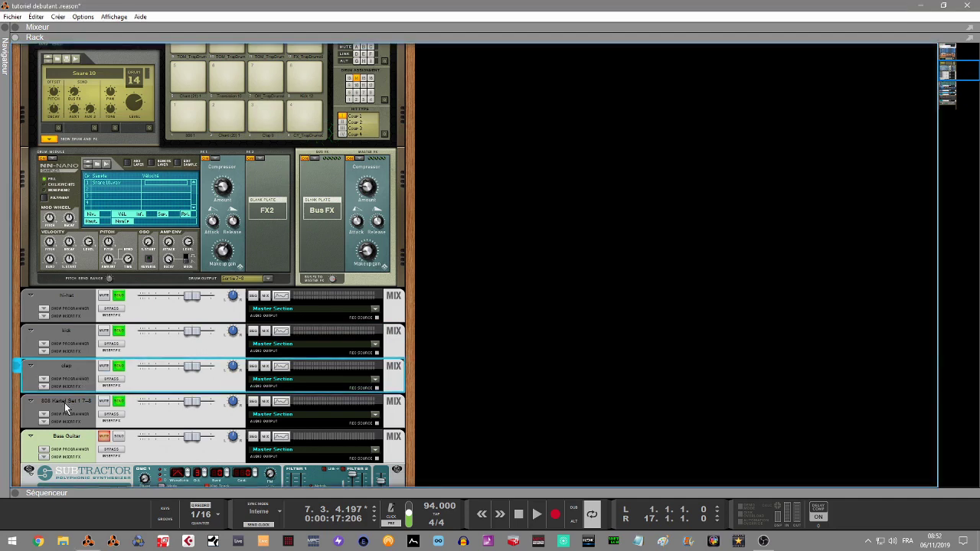
double_click(64, 401)
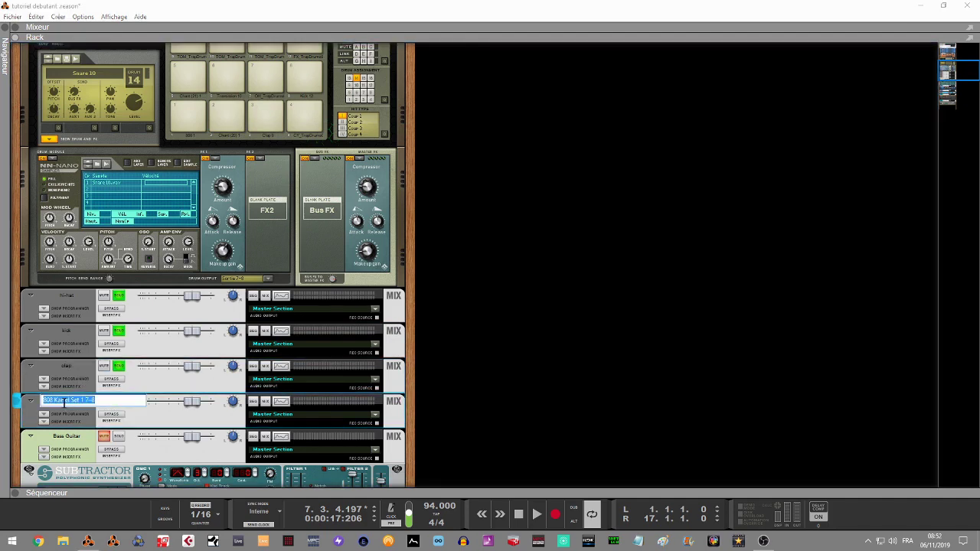
text(snare)
key(Return)
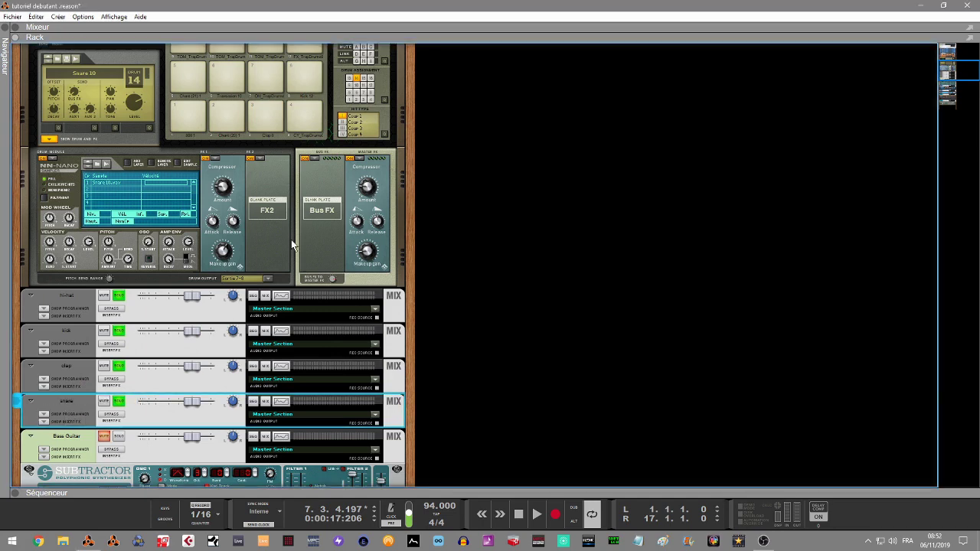
Route the hi-hat, kick, clap and snare mixer channels together to a new output bus
key(F5)
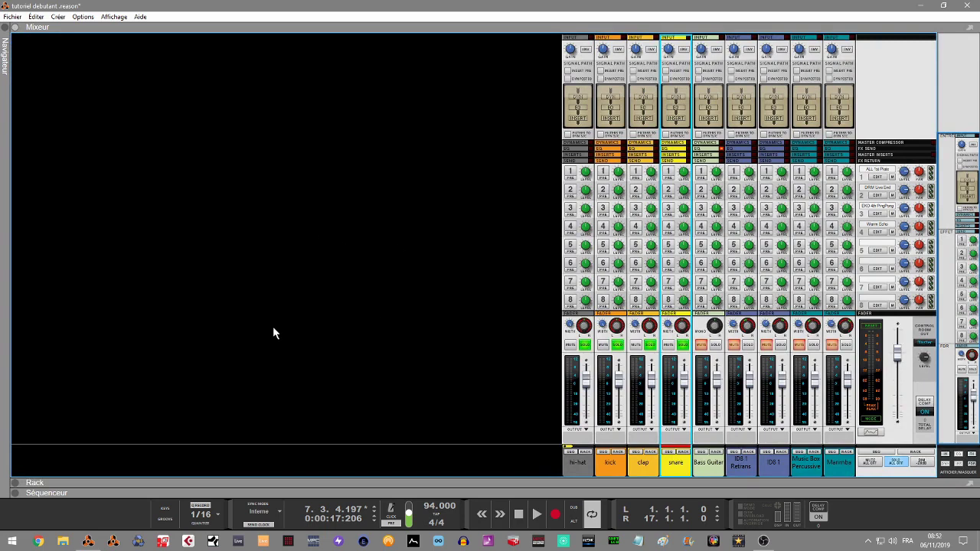
ctrl+click(575, 464)
ctrl+click(618, 469)
ctrl+click(643, 469)
ctrl+click(674, 473)
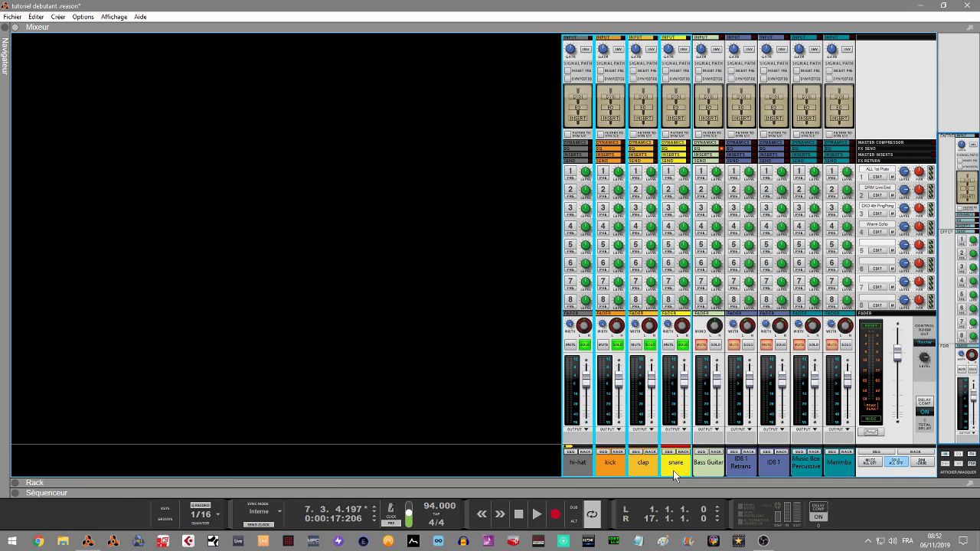
ctrl+click(674, 473)
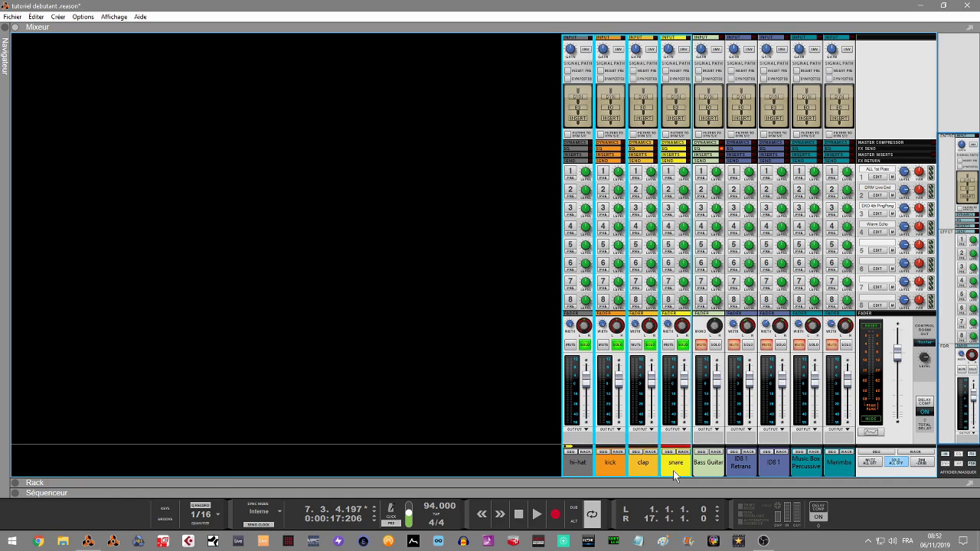
click(684, 430)
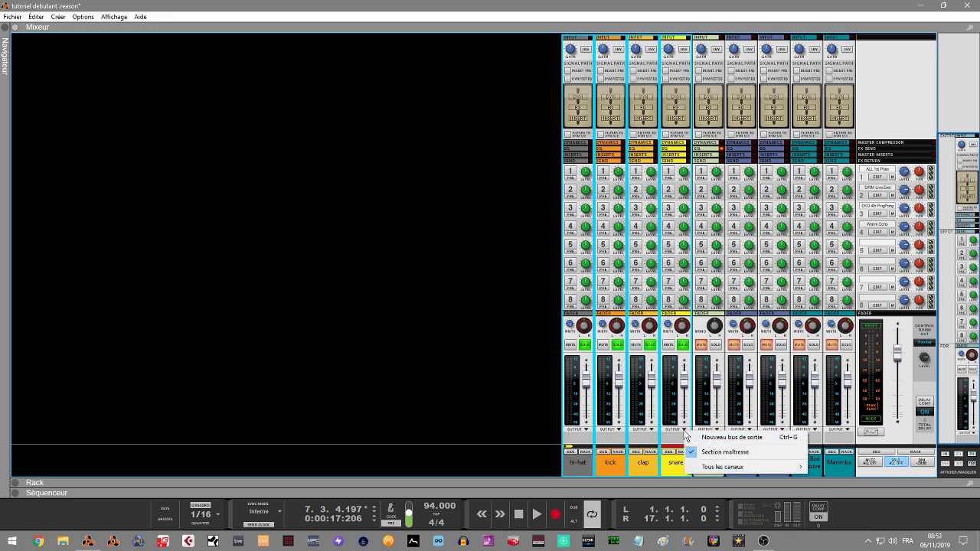
click(706, 440)
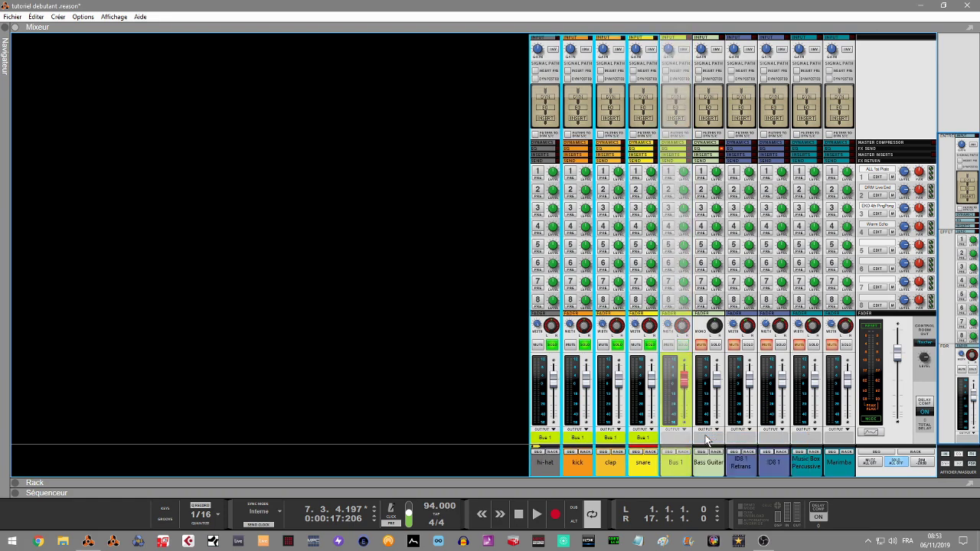
Set the channel colour of the four drum channels and their bus to Gris foncé
right_click(683, 468)
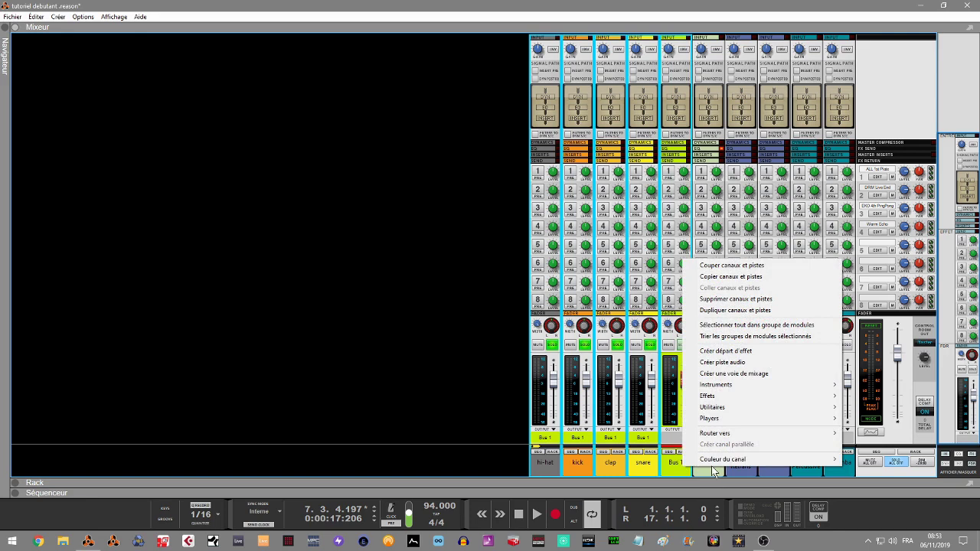
mouse_move(712, 464)
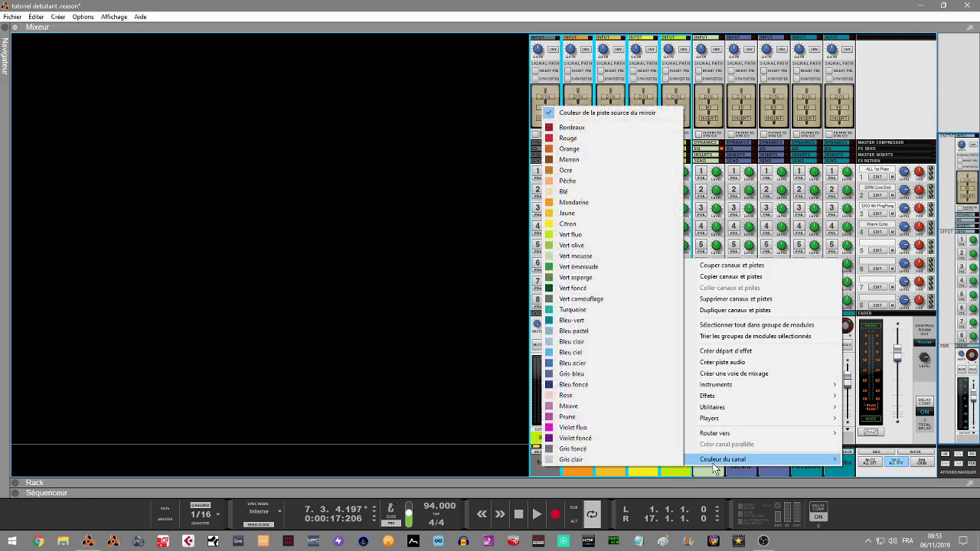
click(610, 447)
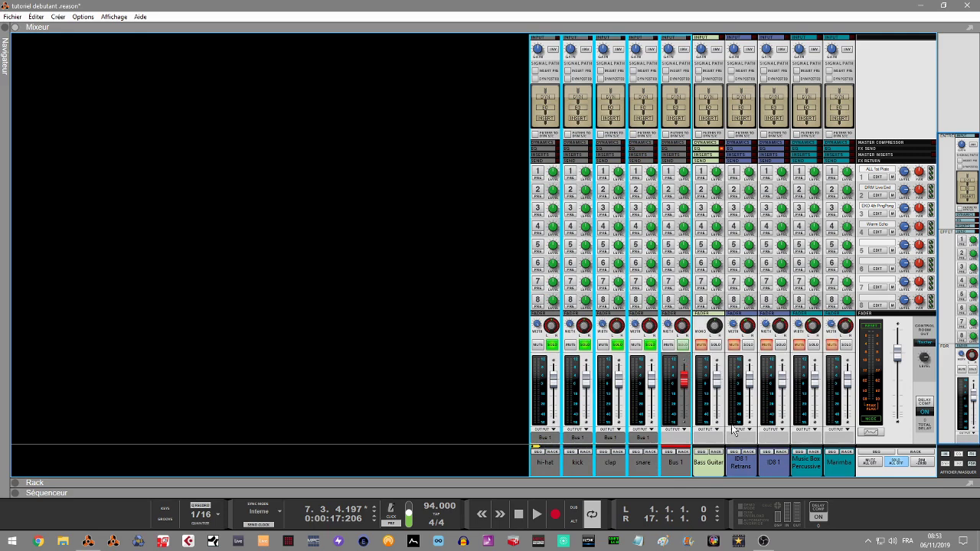
Clear all solos, solo Bus 1 and play the song briefly to hear the grouped drums
click(893, 463)
click(684, 346)
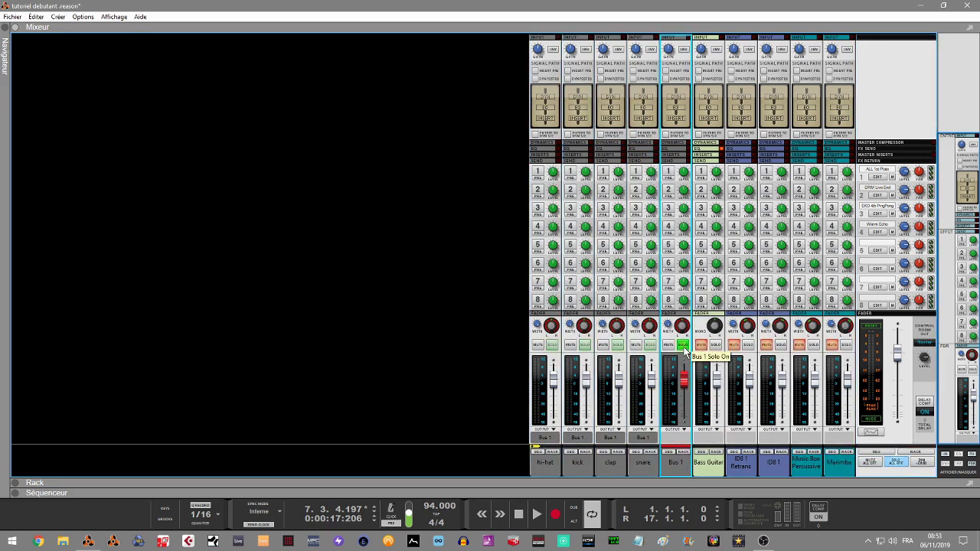
key(KP_0)
key(space)
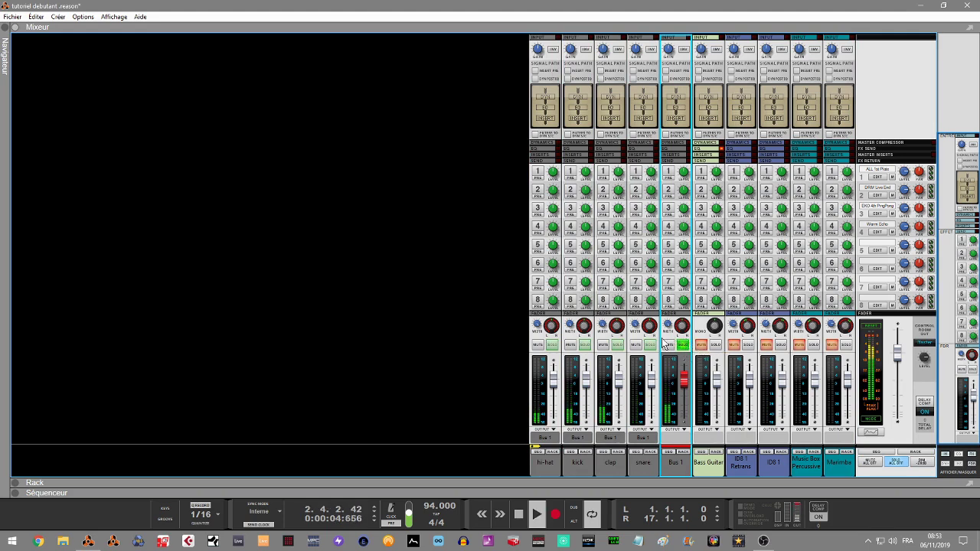
key(space)
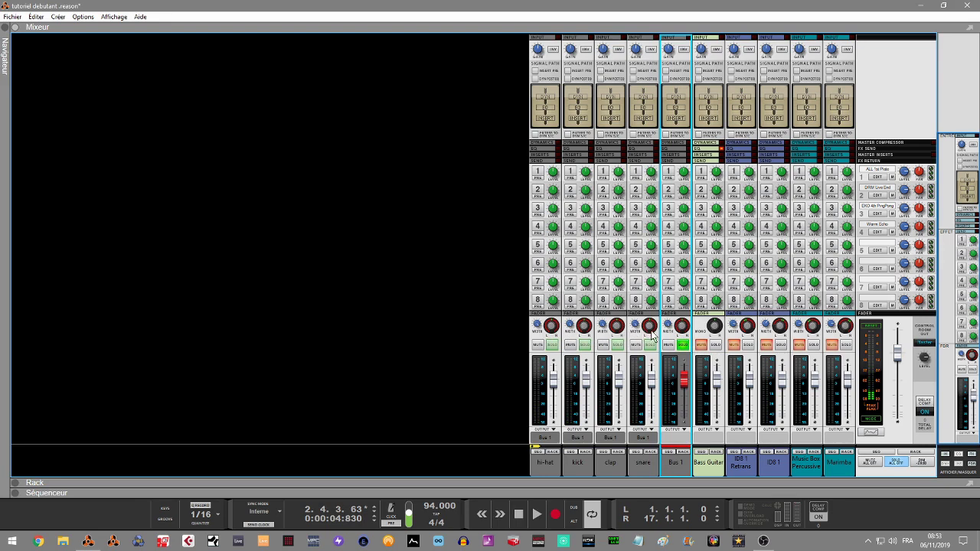
Narrow the kick channel's stereo width and place the channel before the hi-hat
click(538, 329)
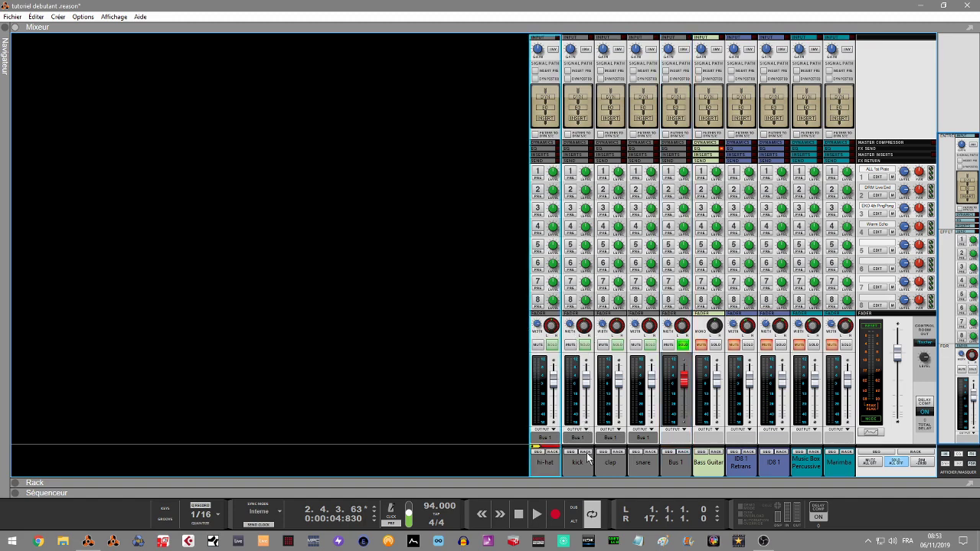
click(568, 330)
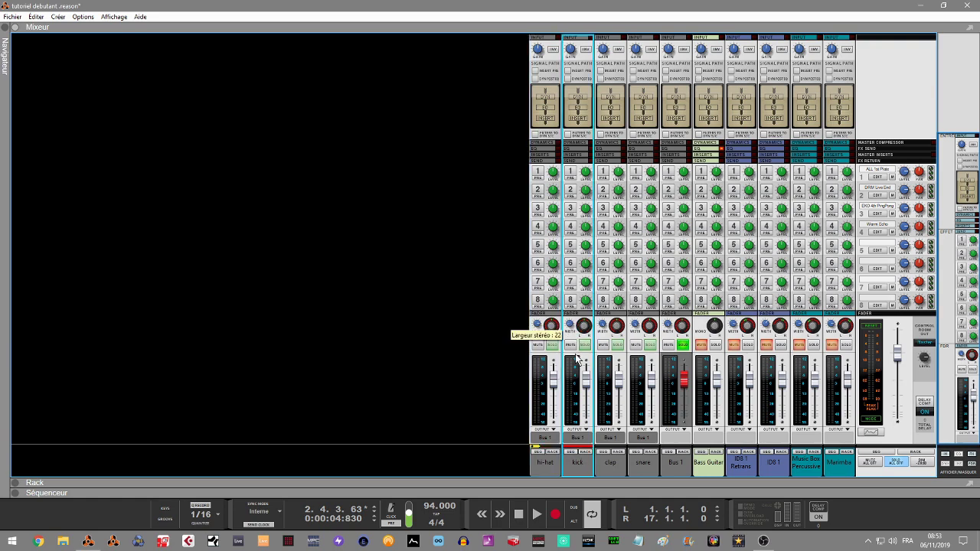
drag(590, 465, 536, 458)
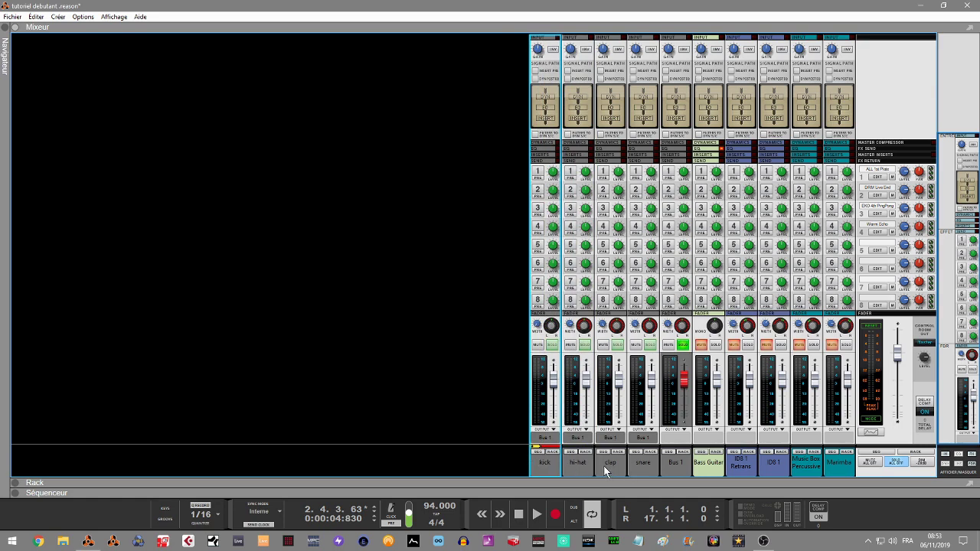
Narrow the stereo width of the clap and snare channels and place both between the kick and the hi-hat
click(603, 330)
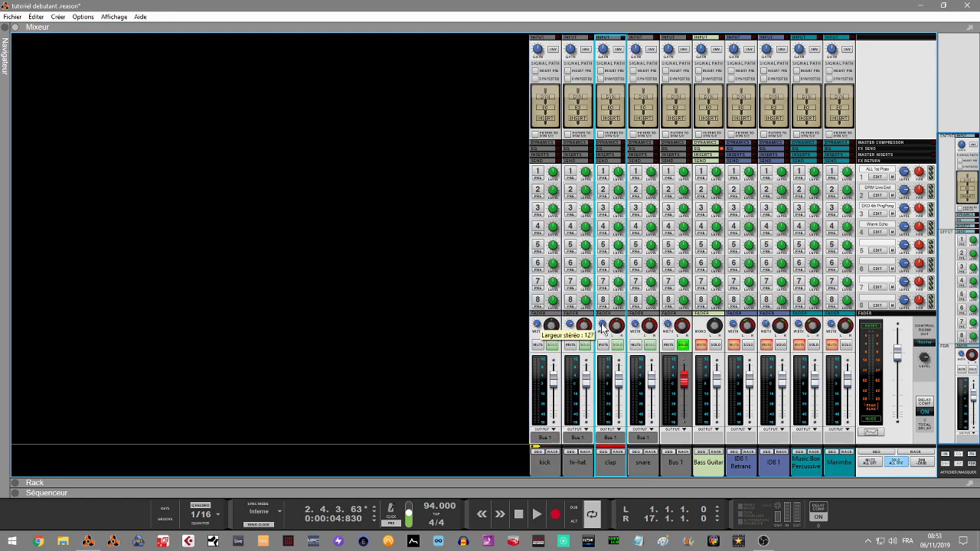
drag(603, 333, 602, 342)
drag(613, 465, 566, 456)
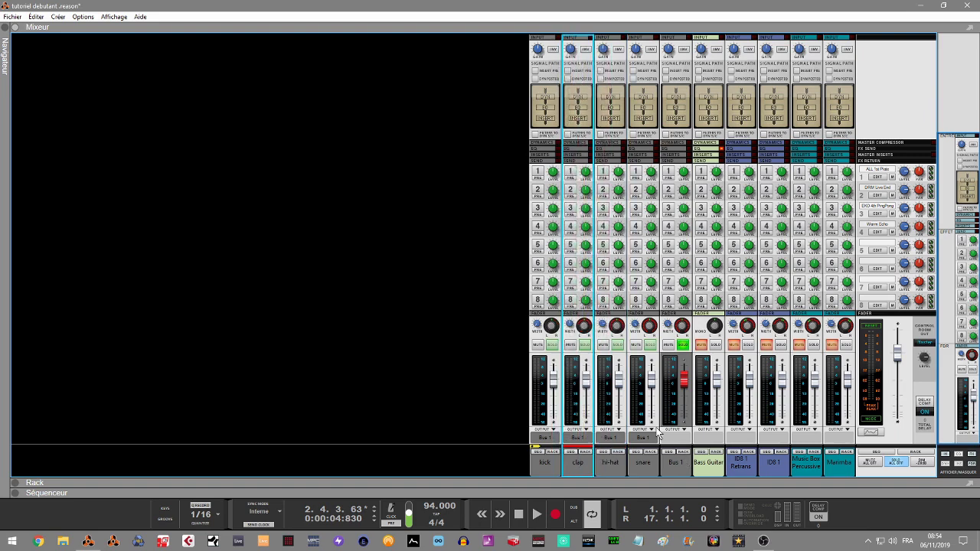
click(640, 327)
drag(645, 460, 595, 462)
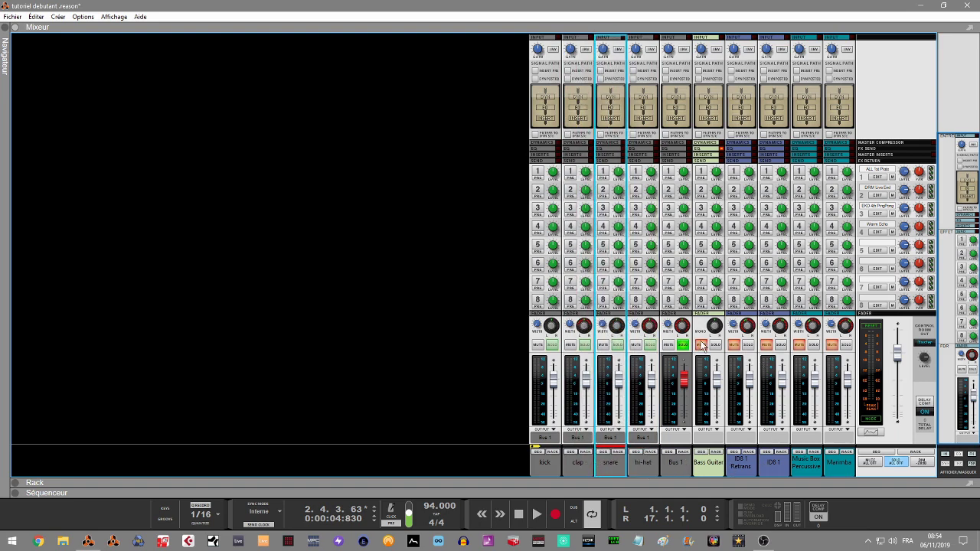
Solo the ID8 1 Retrans and ID8 1 mixer channels and audition them briefly
click(747, 346)
click(782, 347)
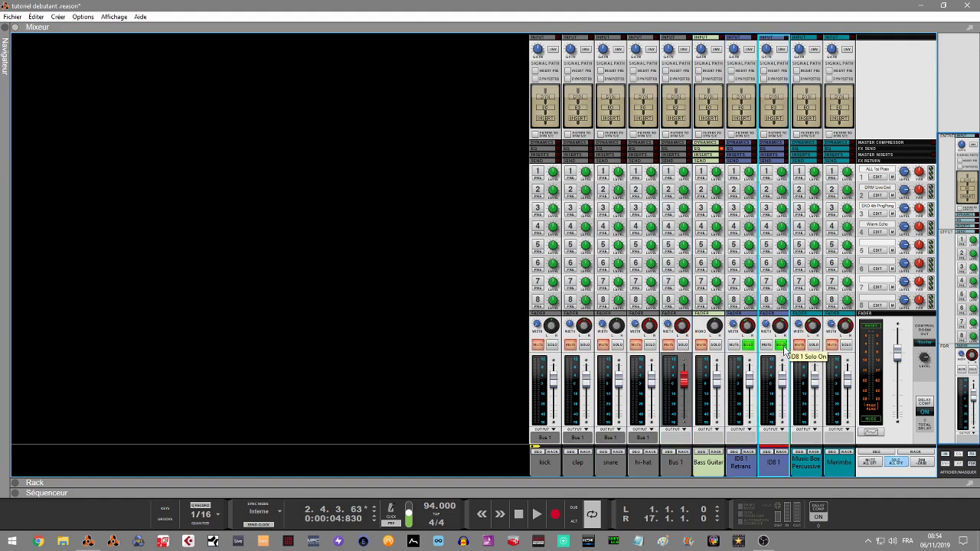
key(space)
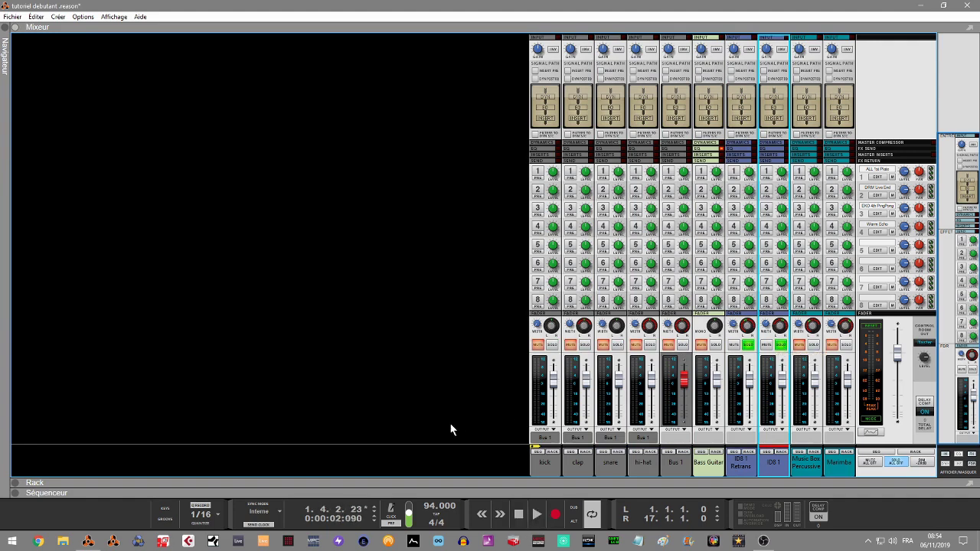
Turn off the solos in the sequencer, play the song from the start, and stop playback back in the mixer
key(F7)
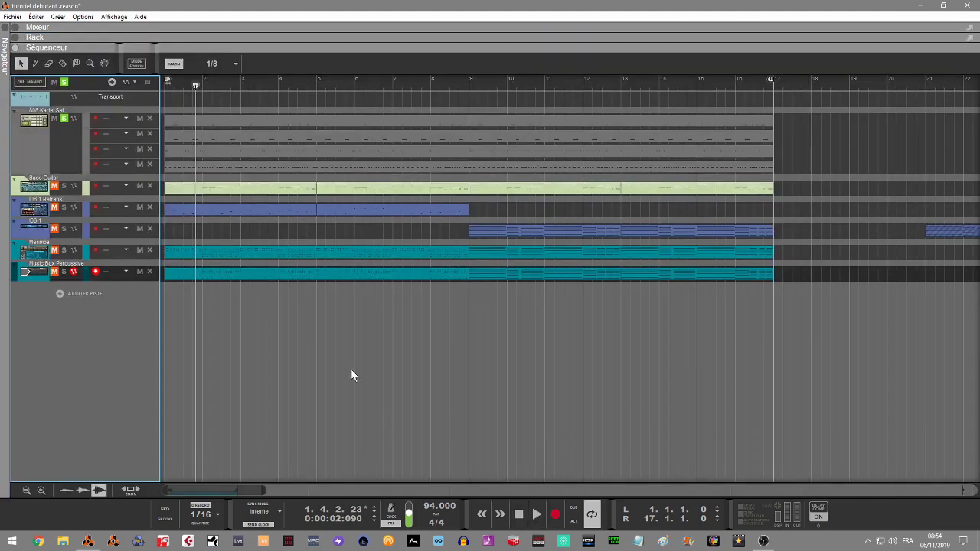
click(64, 83)
key(Home)
key(space)
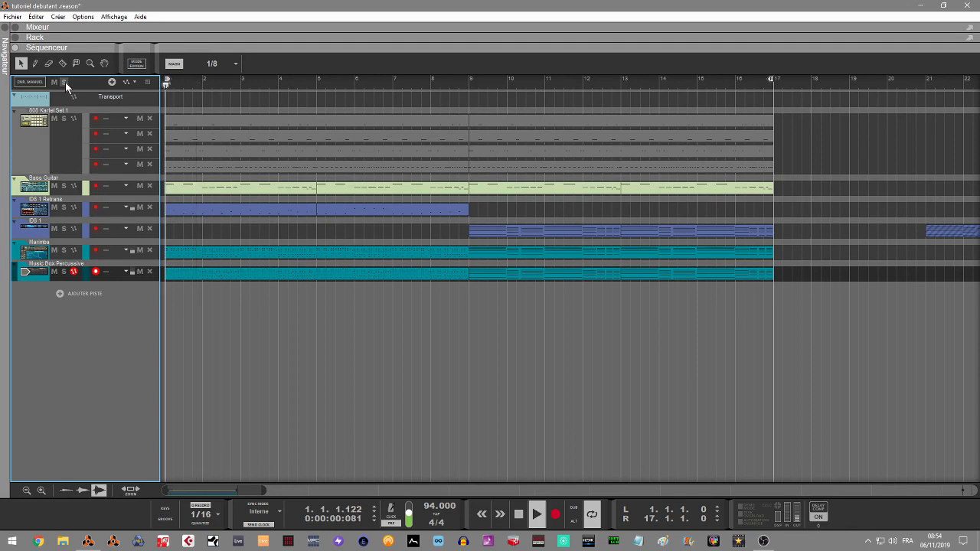
click(13, 28)
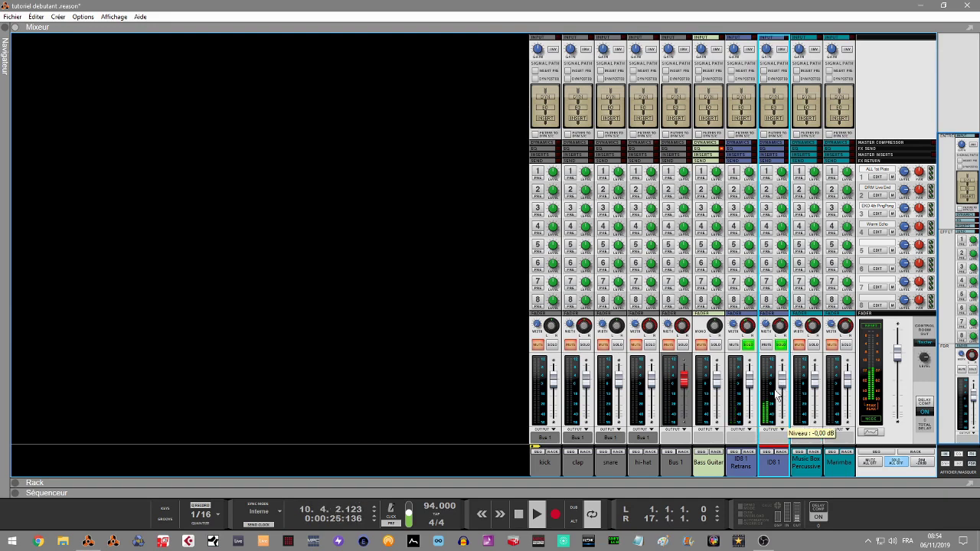
key(space)
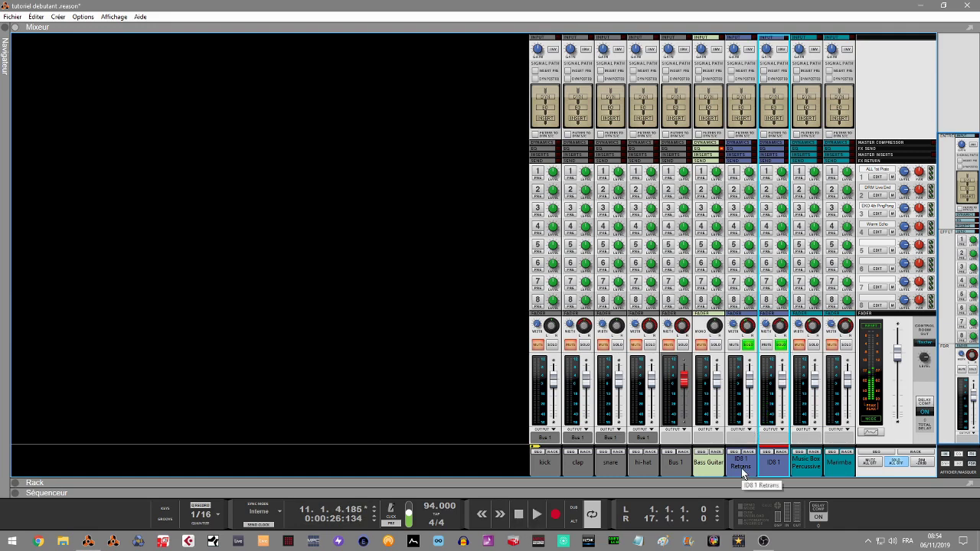
Route the ID8 1 Retrans and ID8 1 channels together to a new output bus
click(741, 467)
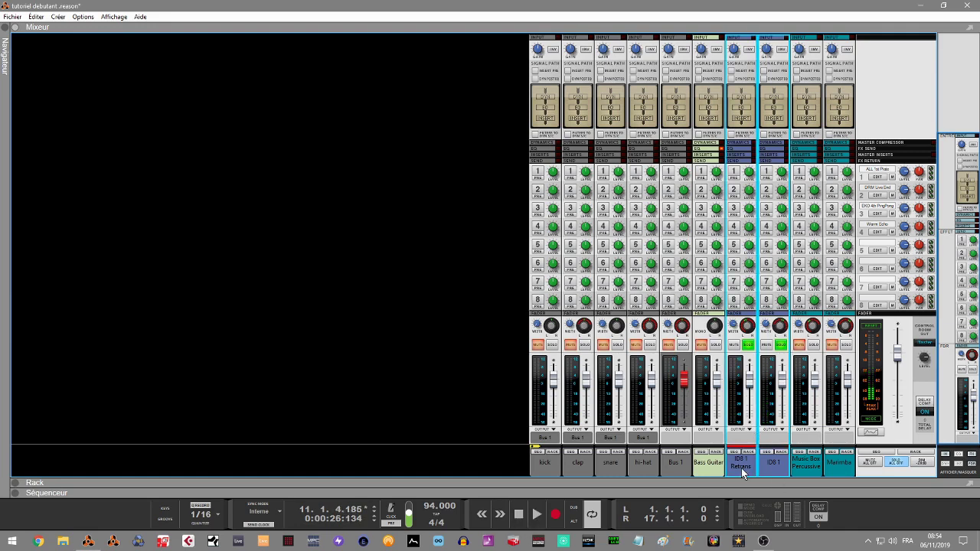
click(782, 429)
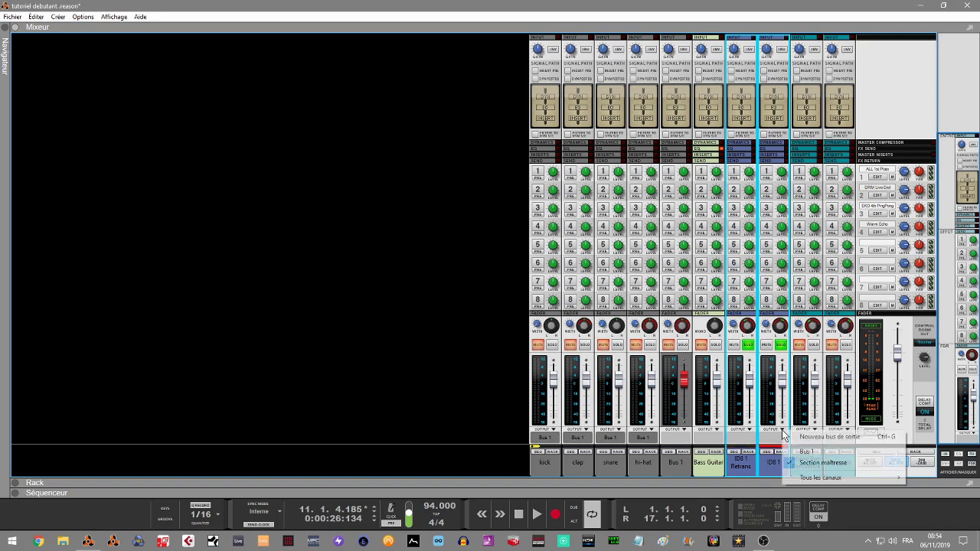
click(822, 436)
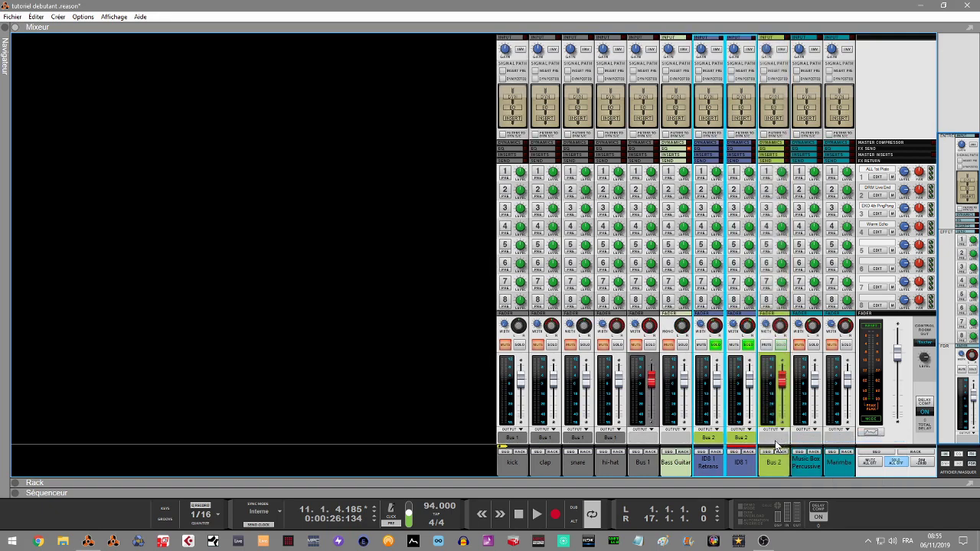
Rename the Bus 1 channel as drums and the Bus 2 channel as piano
double_click(643, 462)
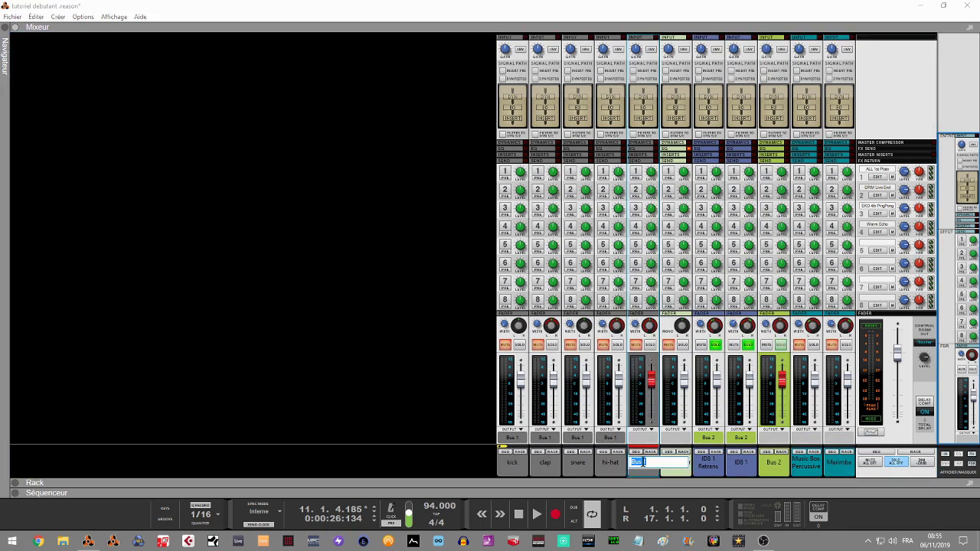
text(drums)
key(Return)
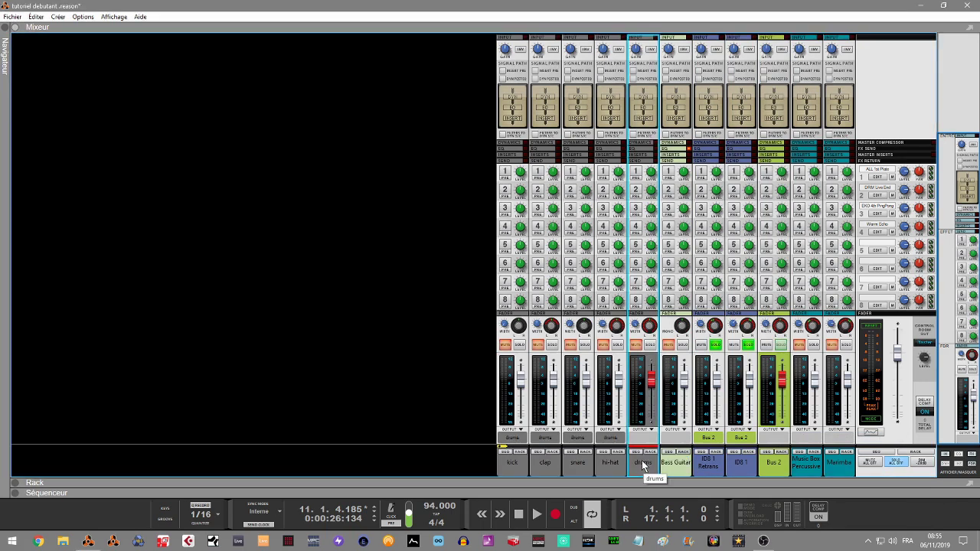
double_click(773, 462)
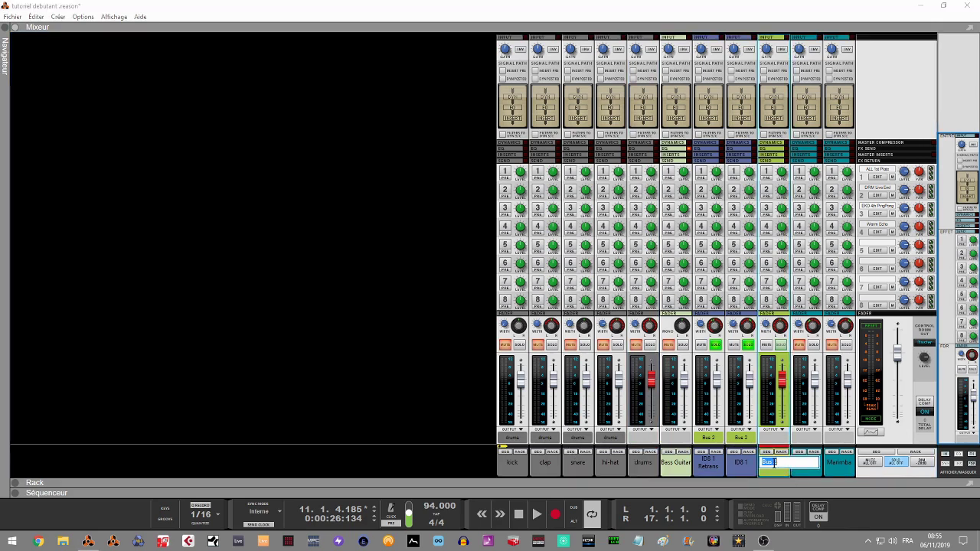
text(piano)
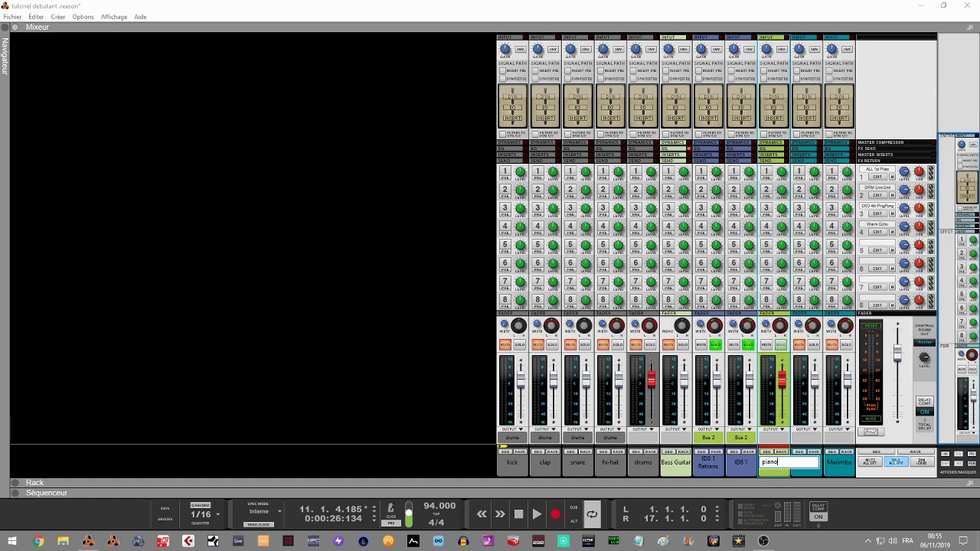
key(Return)
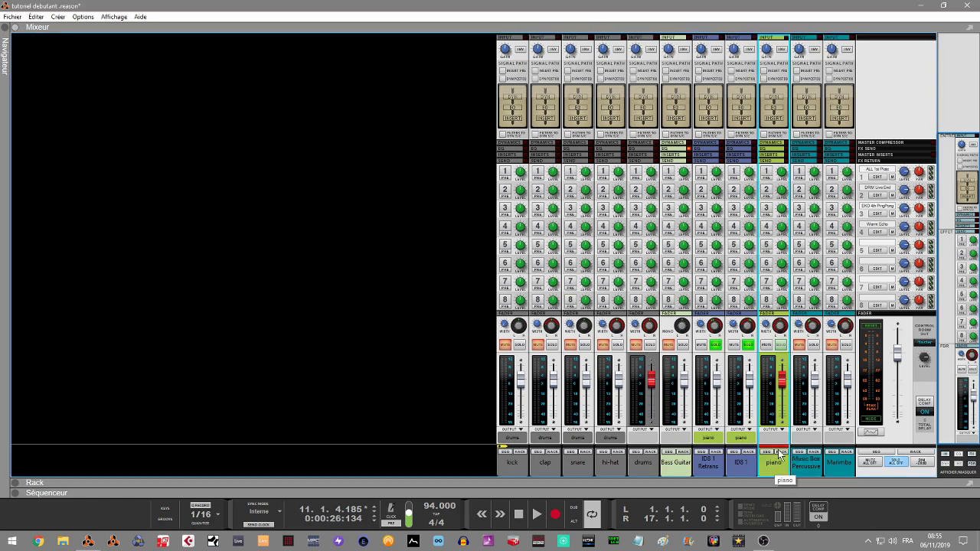
Colour the ID8 1 Retrans, ID8 1 and piano bus channels together in Gris-bleu
click(712, 470)
shift+click(737, 466)
shift+click(771, 473)
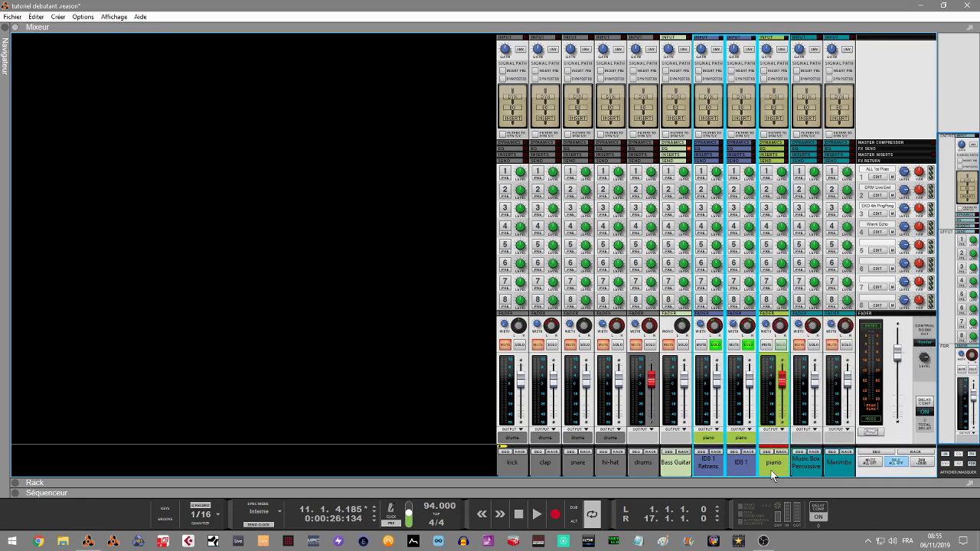
right_click(772, 473)
mouse_move(798, 462)
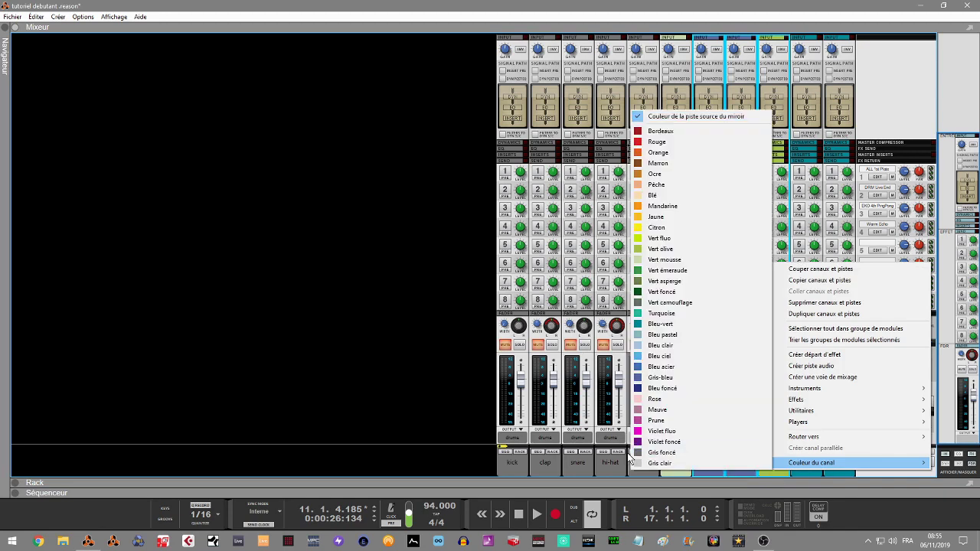
click(655, 376)
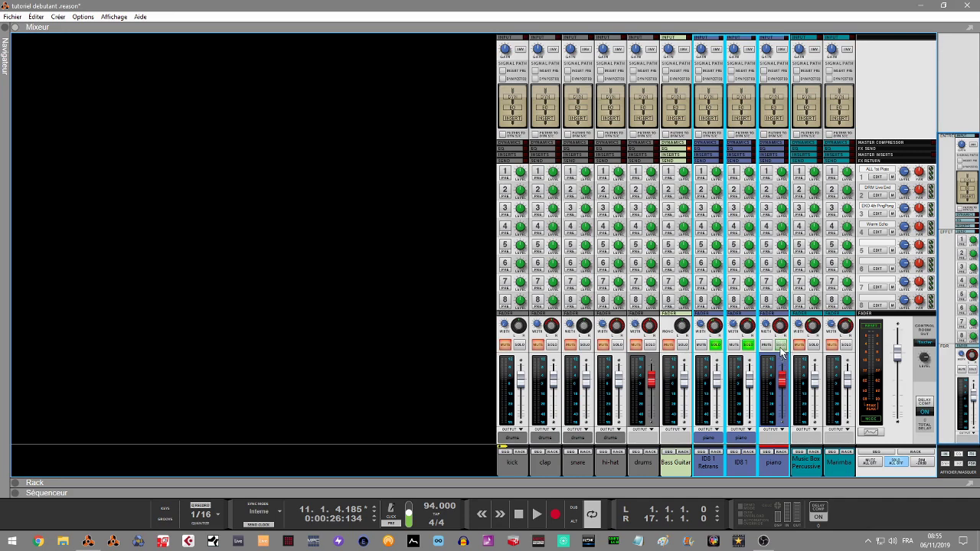
Play the song from the start and lower the ID8 1 Retrans and ID8 1 faders, with ID8 1 at about -3 dB
key(Home)
key(space)
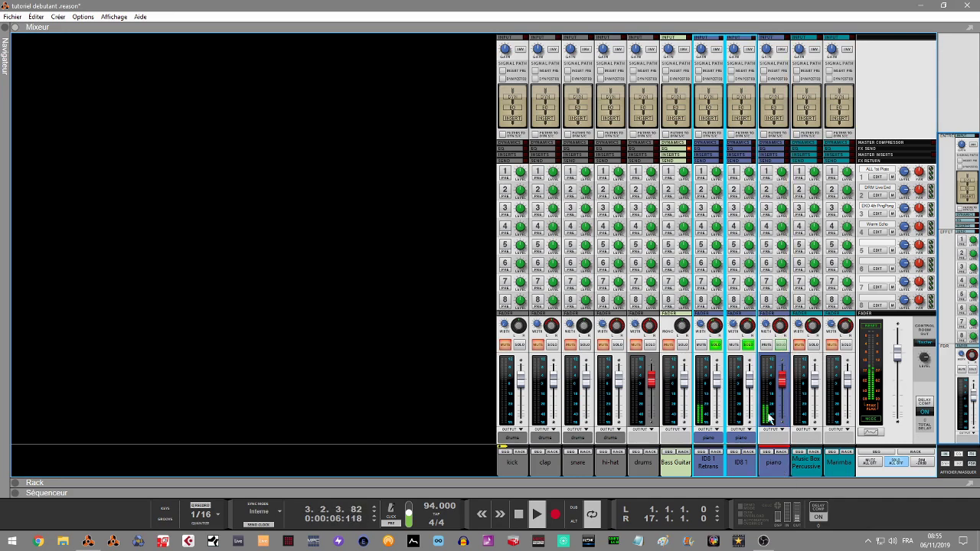
drag(752, 386, 753, 387)
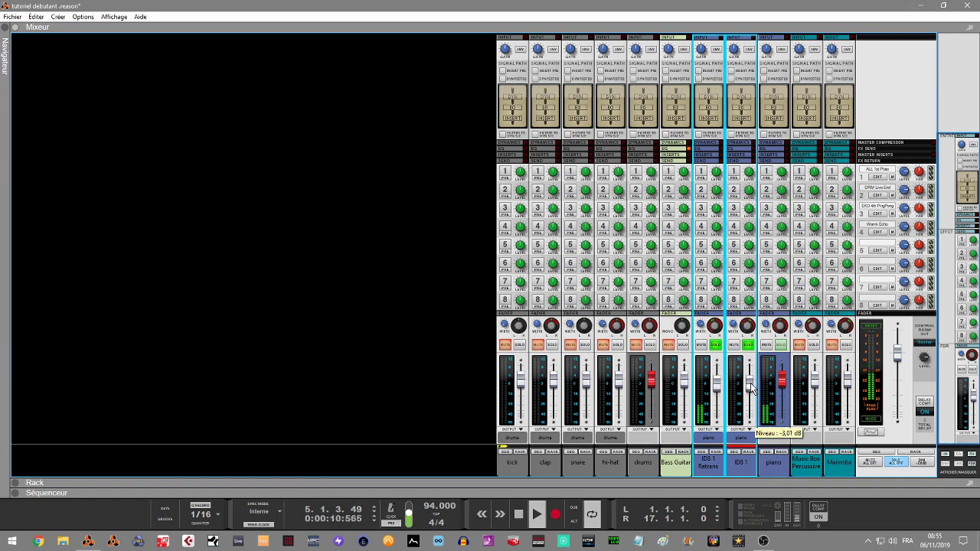
Solo the drums bus and balance the snare and clap faders during playback, with the snare at about -3.8 dB
click(649, 346)
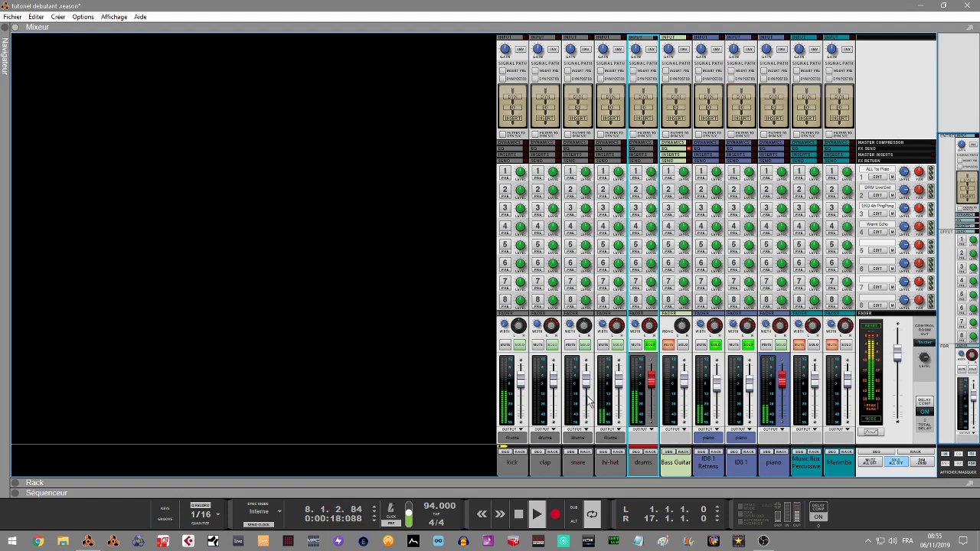
drag(585, 387, 583, 393)
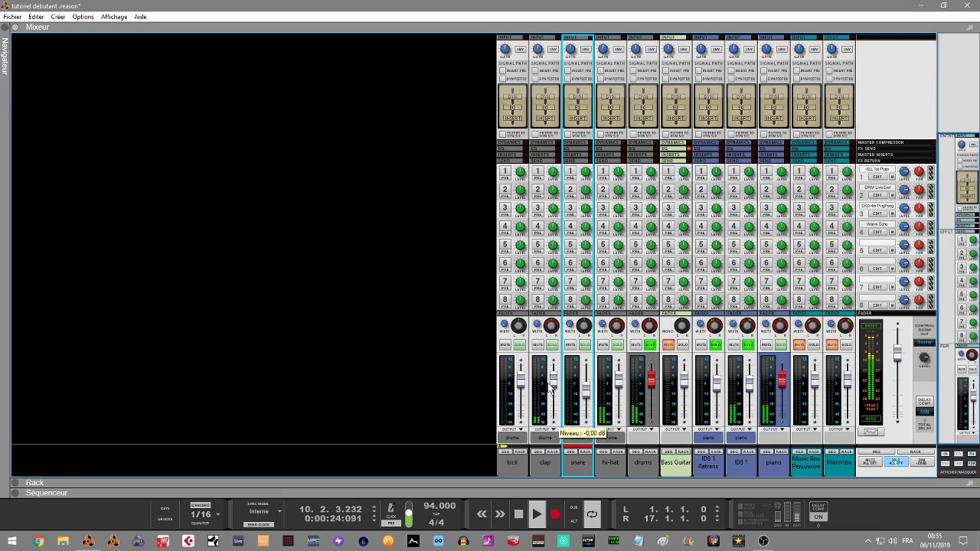
click(553, 392)
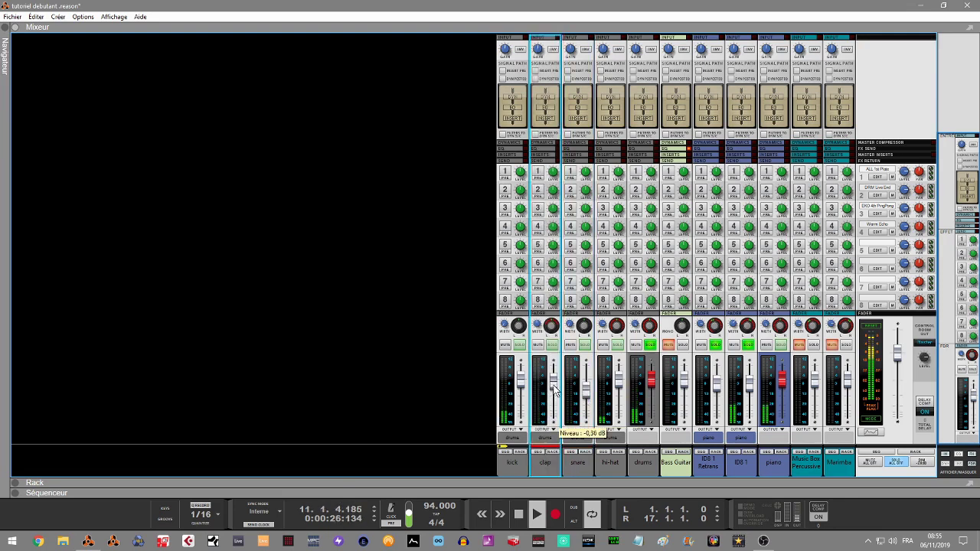
click(584, 396)
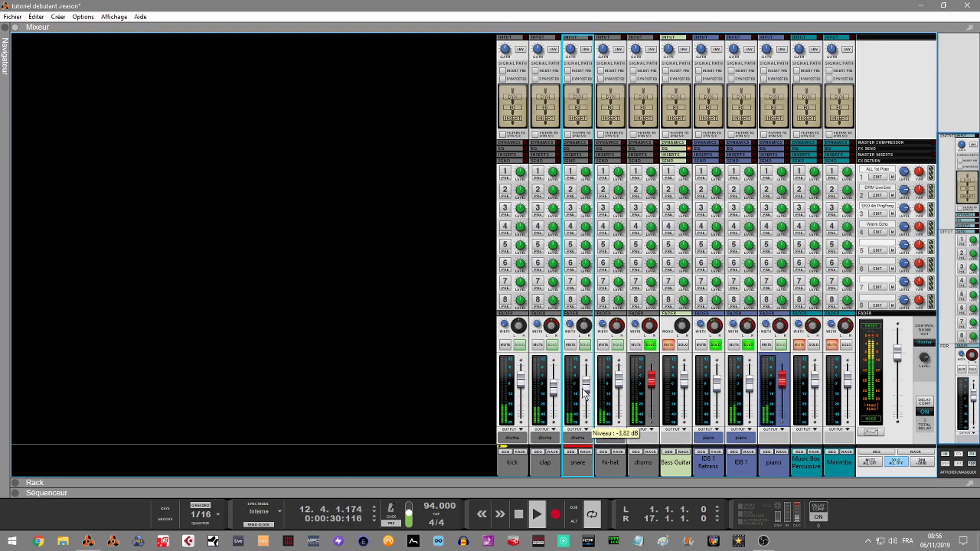
Lower the kick fader slightly, adjust the hi-hat and drums bus levels, and stop playback
click(519, 385)
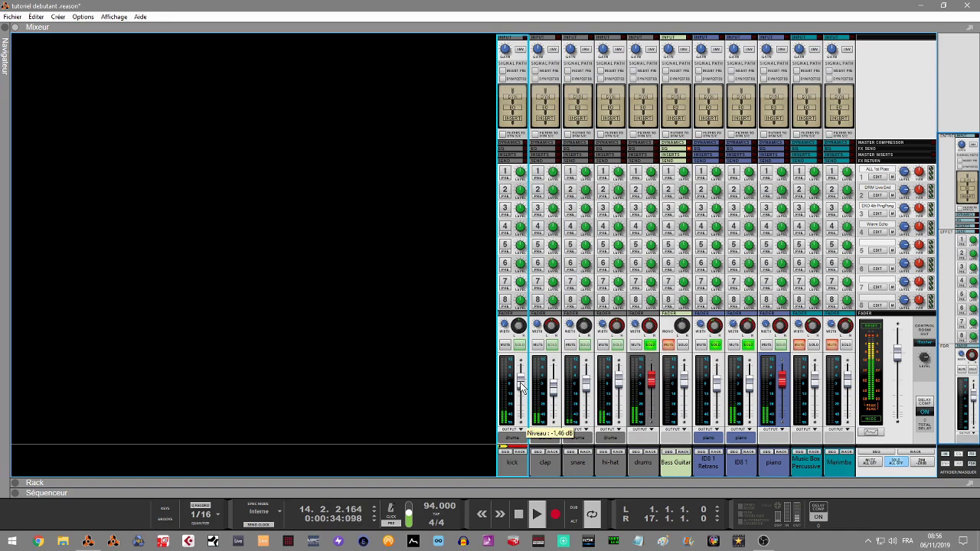
click(620, 384)
click(651, 385)
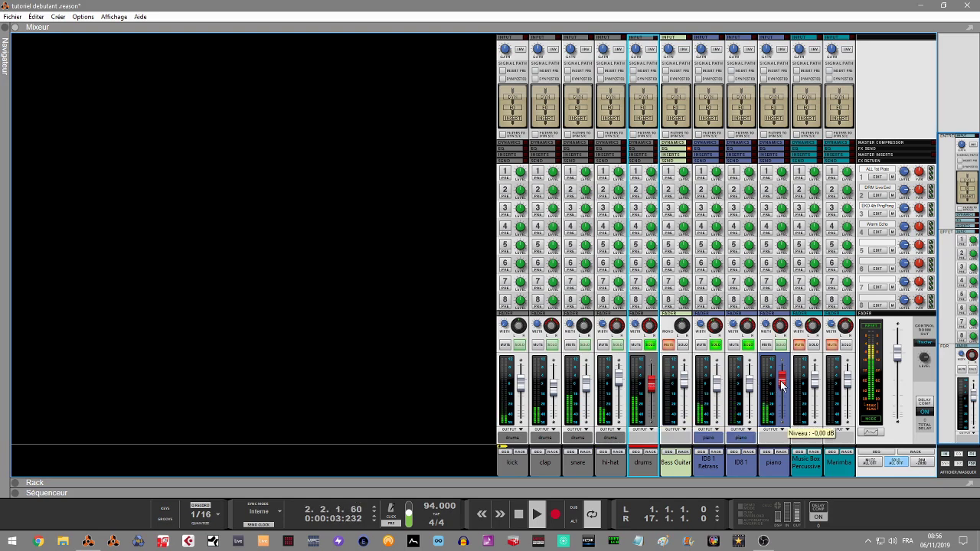
key(space)
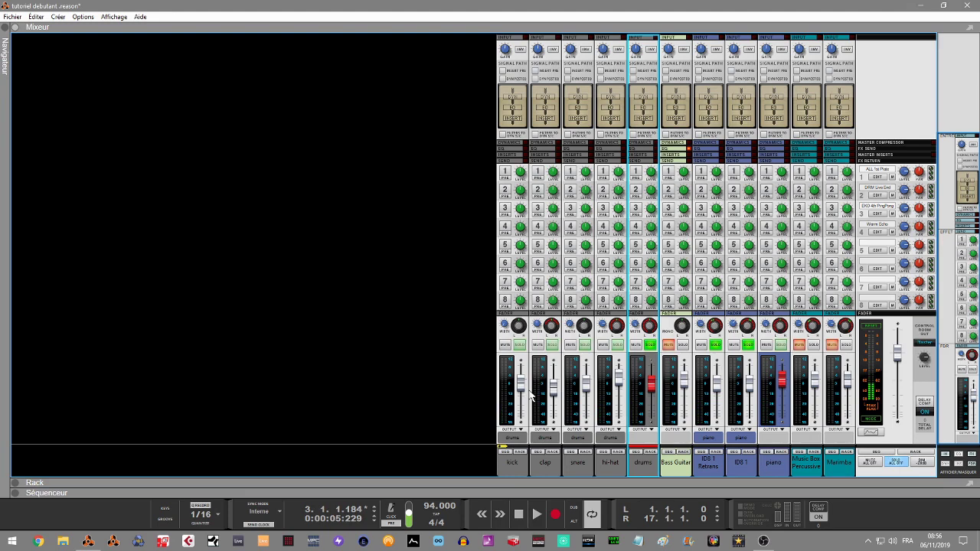
Solo the kick and, during playback, enable a low-pass filter at about 1.16 kHz in its Spectrum EQ, closing the EQ window when done
click(503, 395)
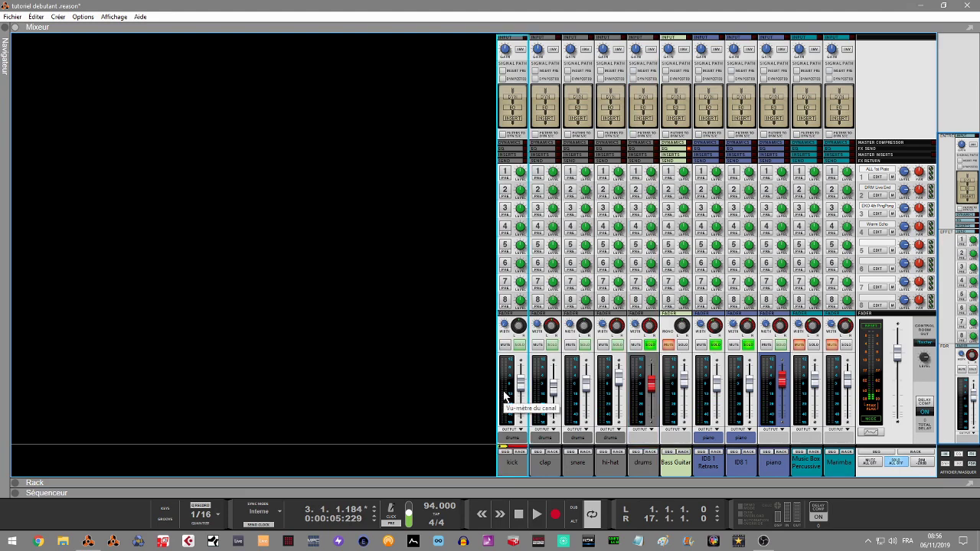
key(F2)
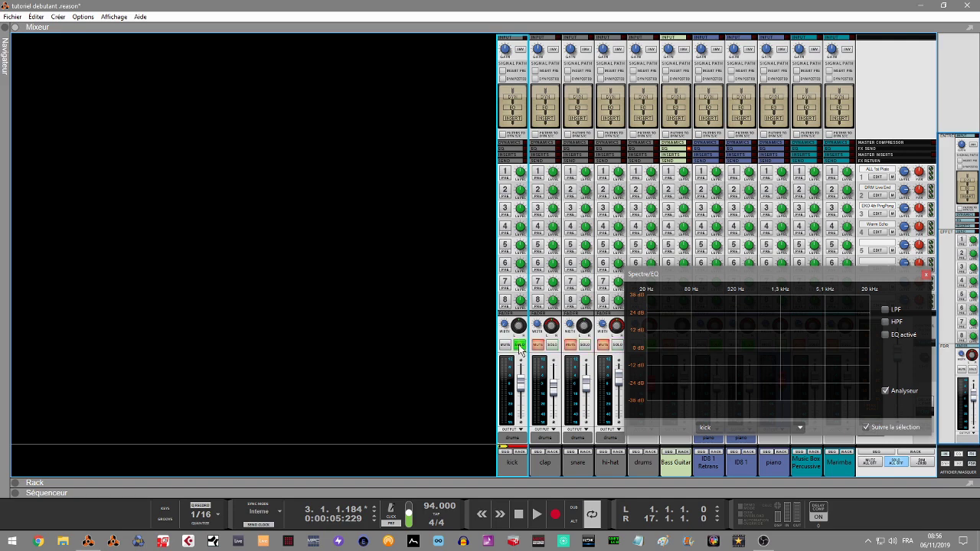
key(space)
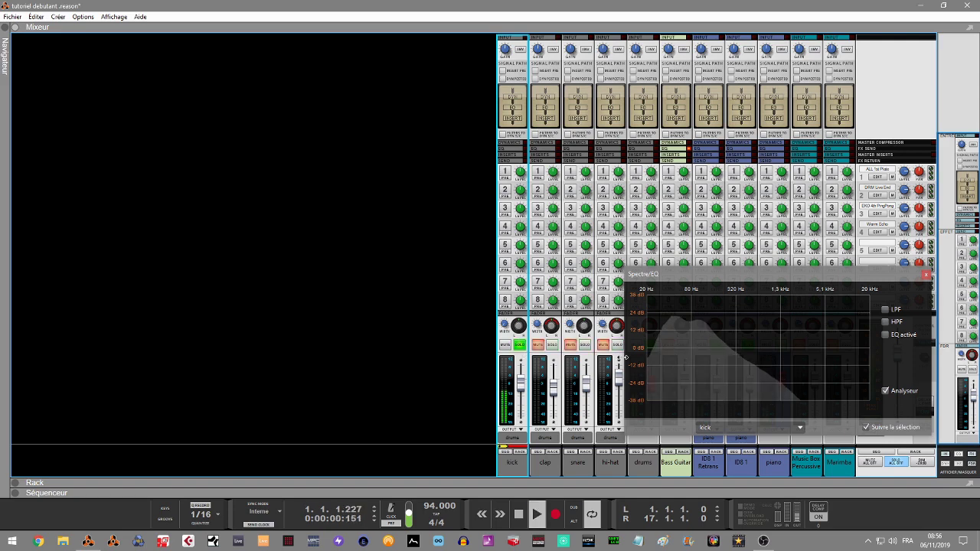
click(886, 309)
drag(813, 349, 777, 350)
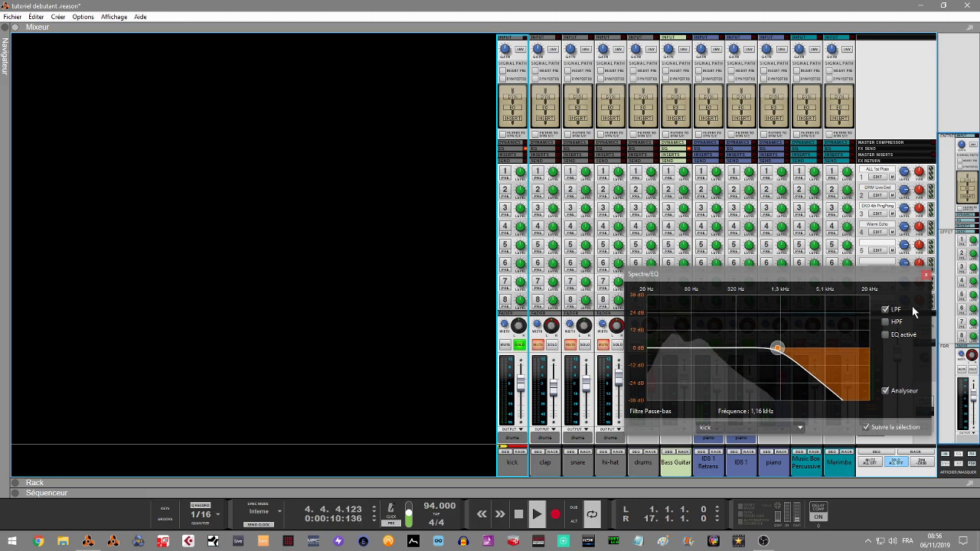
click(926, 274)
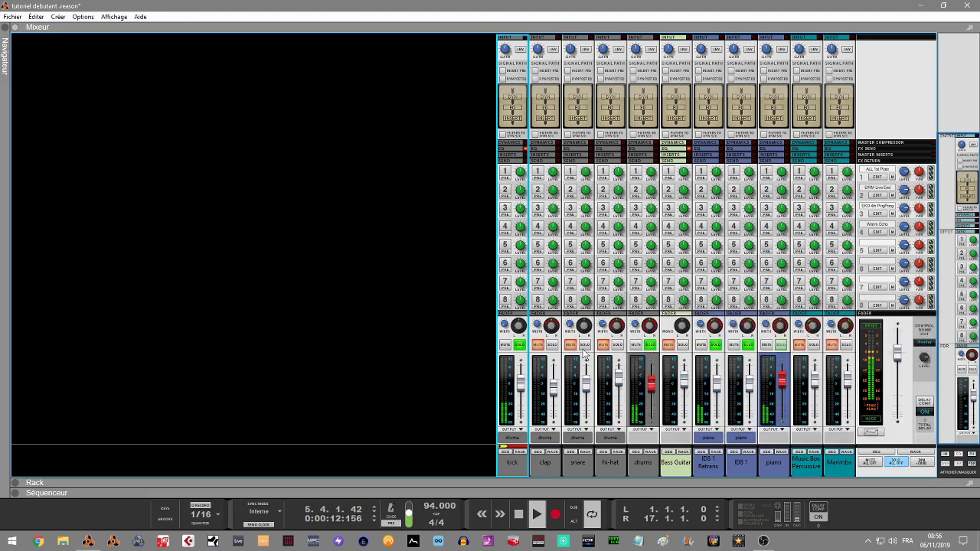
Solo the clap instead of the kick and enable a high-pass filter at about 496 Hz in the clap's Spectrum EQ
click(554, 346)
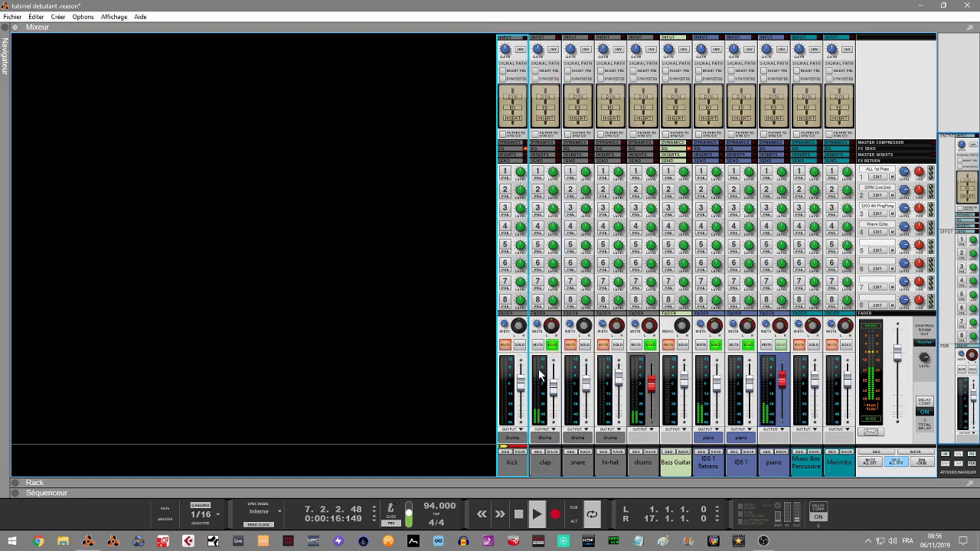
key(F2)
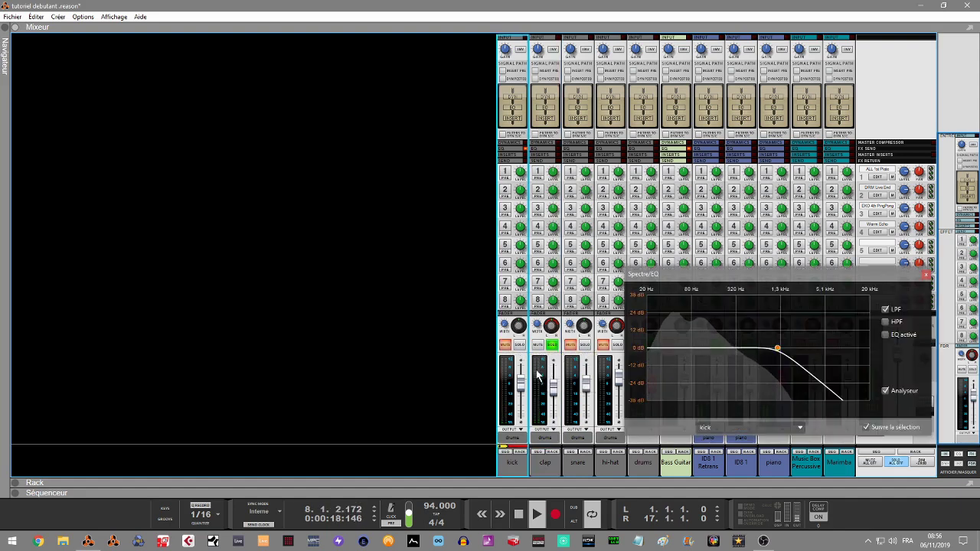
click(538, 377)
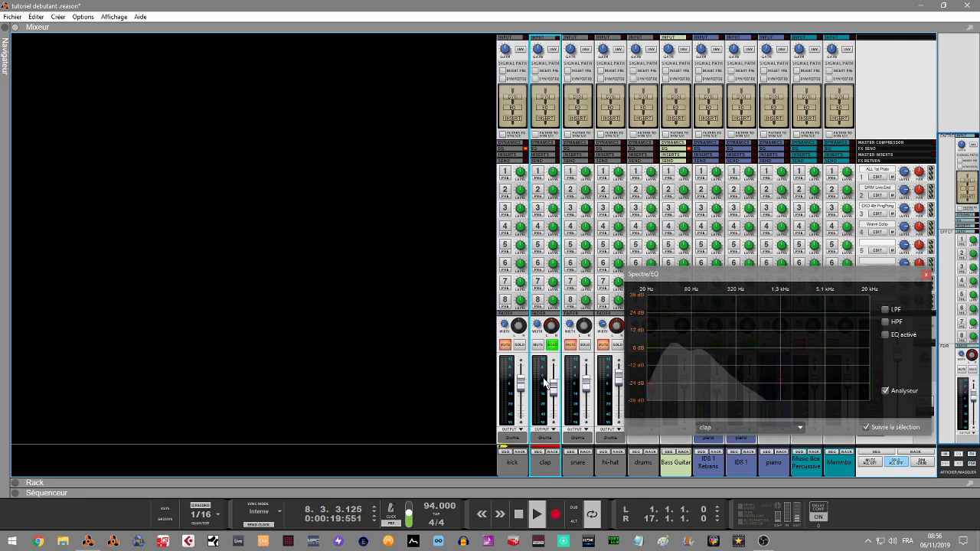
click(885, 322)
drag(718, 351, 750, 348)
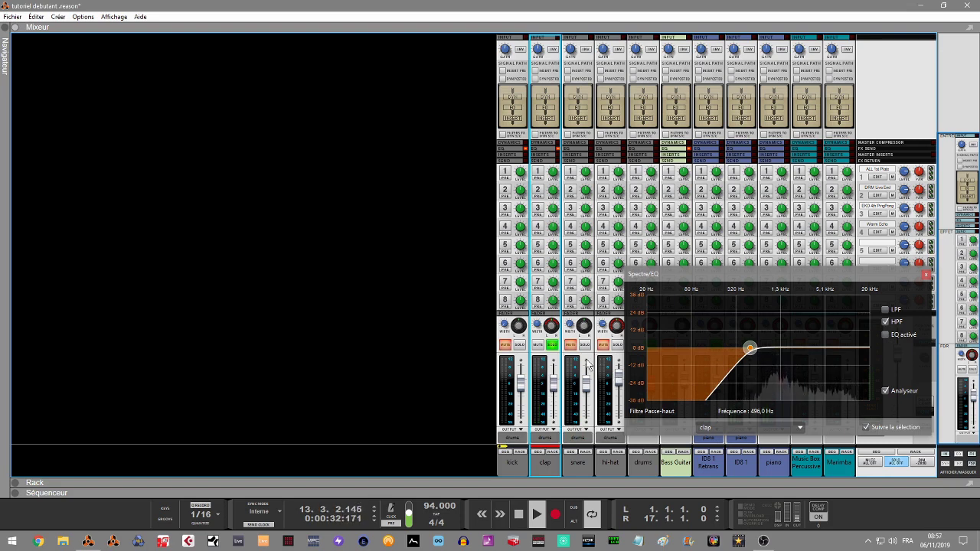
mouse_move(557, 386)
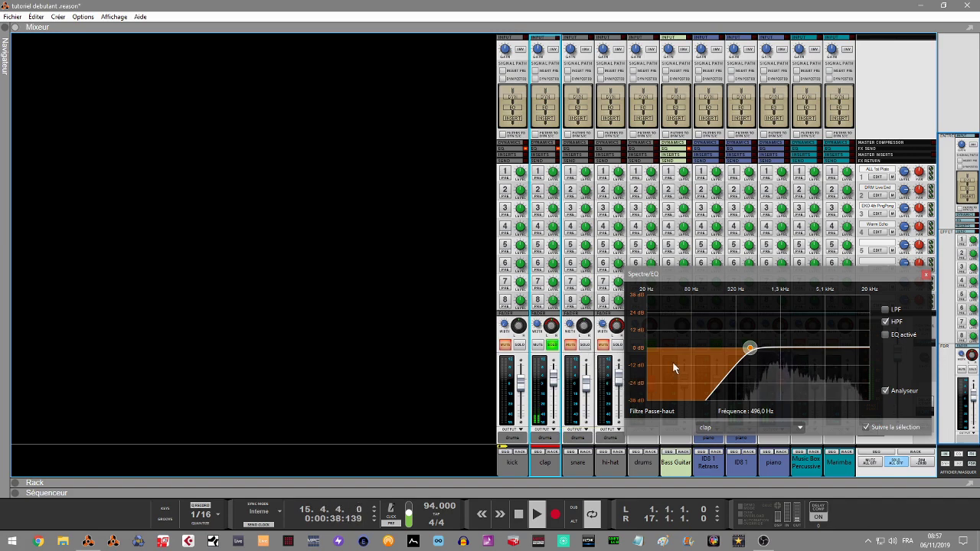
Activate the clap's EQ in E mode and boost its high-mid band by about 5.1 dB at 2.44 kHz
click(886, 334)
drag(796, 348, 797, 340)
click(884, 346)
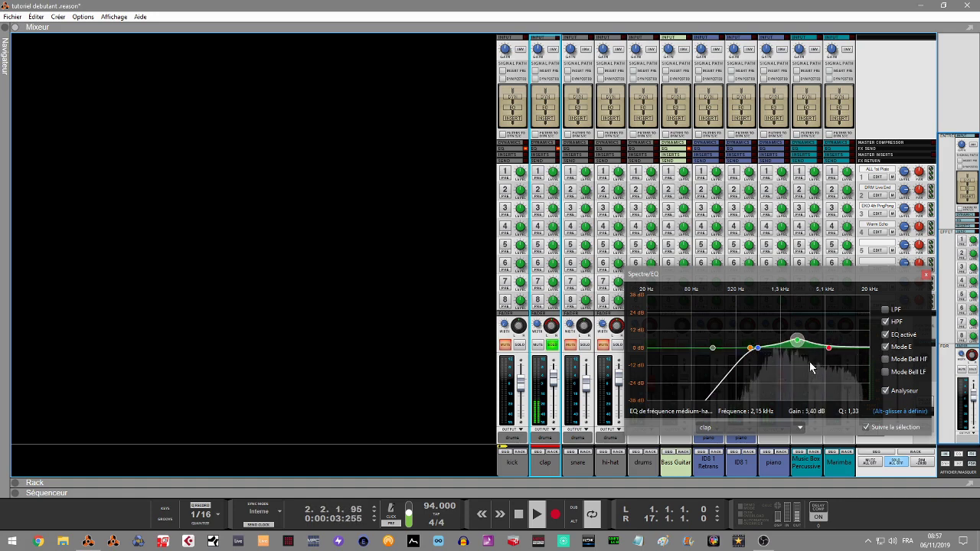
mouse_move(797, 340)
mouse_down()
mouse_move(788, 343)
mouse_move(802, 345)
mouse_up()
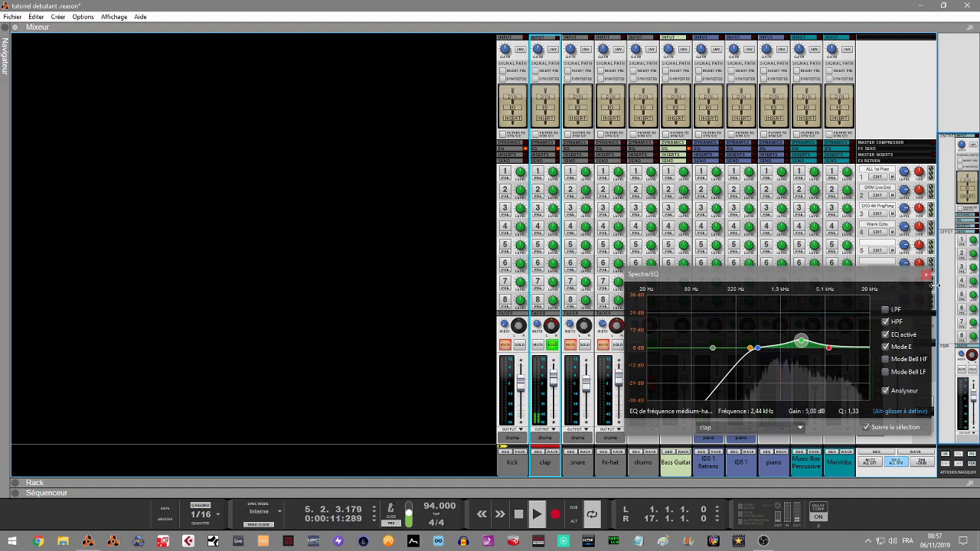
Add the snare and kick to the solo and enable a high-pass filter on the snare at about 416 Hz
click(567, 376)
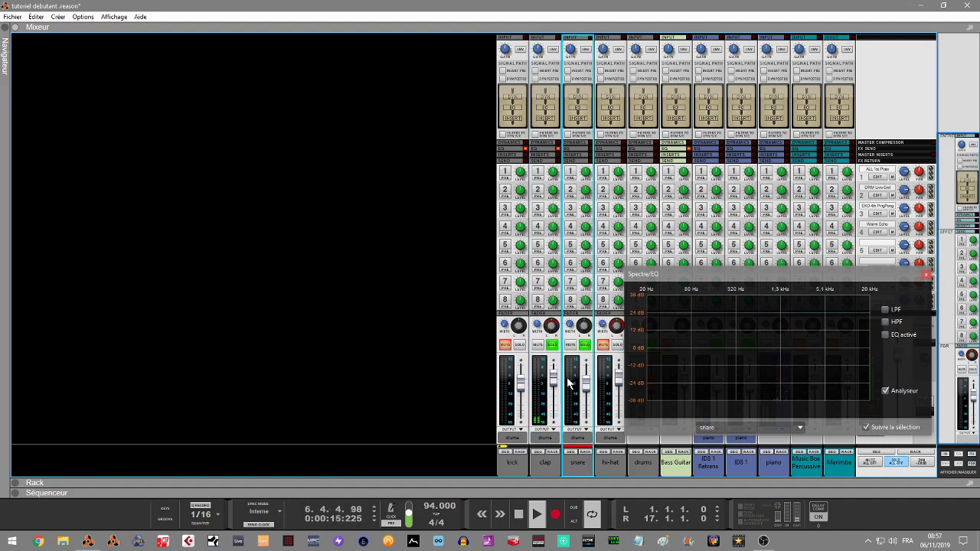
click(519, 345)
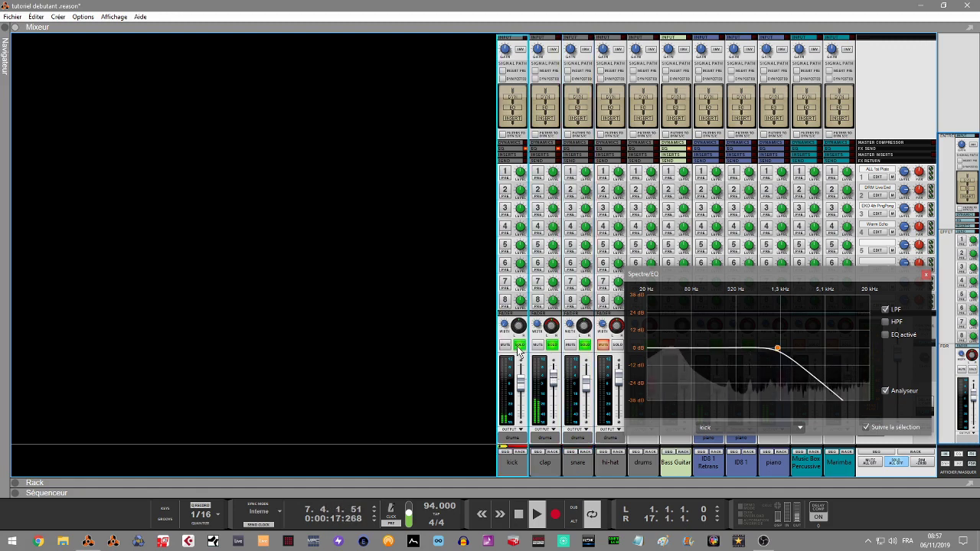
click(571, 365)
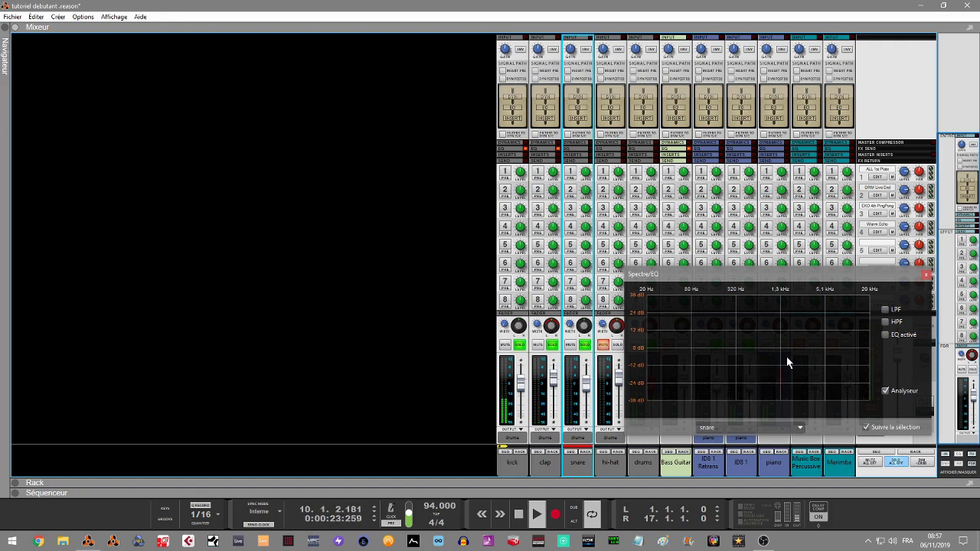
click(884, 321)
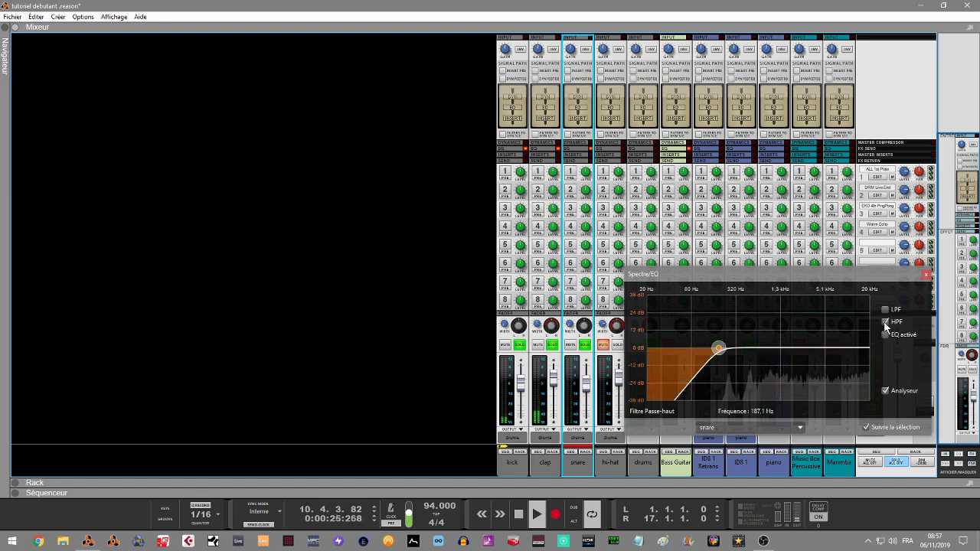
drag(718, 348, 744, 351)
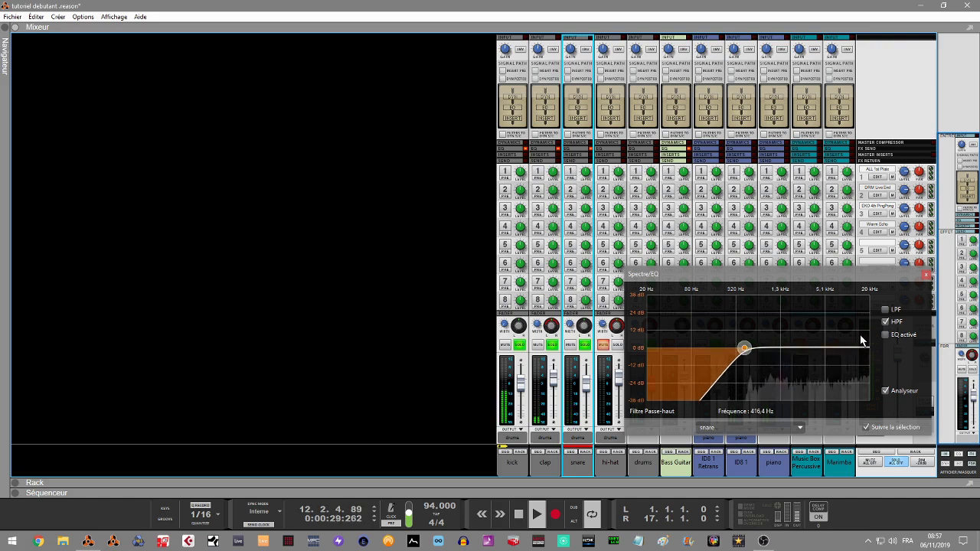
Activate the snare's EQ and enable its low-pass filter with the cutoff raised between 5.1 and 20 kHz
click(885, 335)
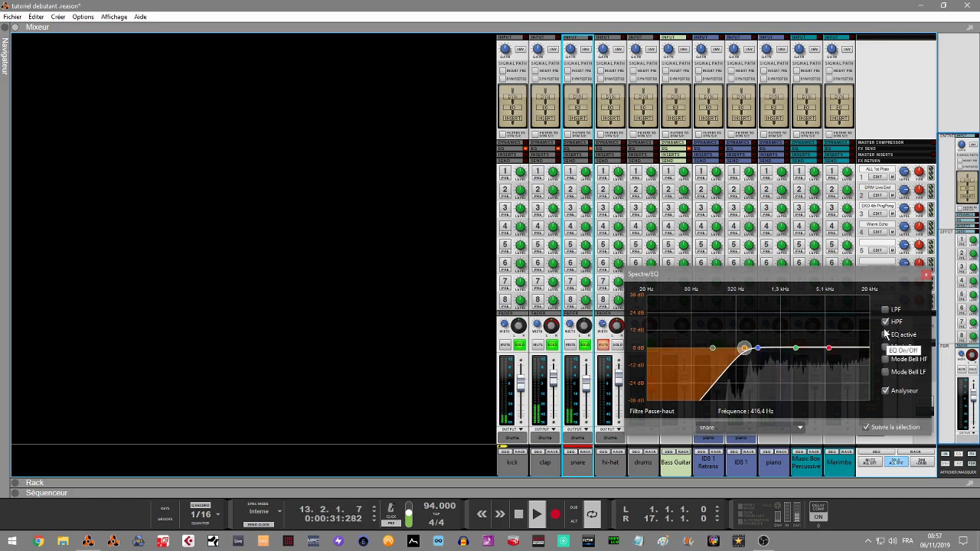
click(886, 309)
drag(812, 348, 858, 352)
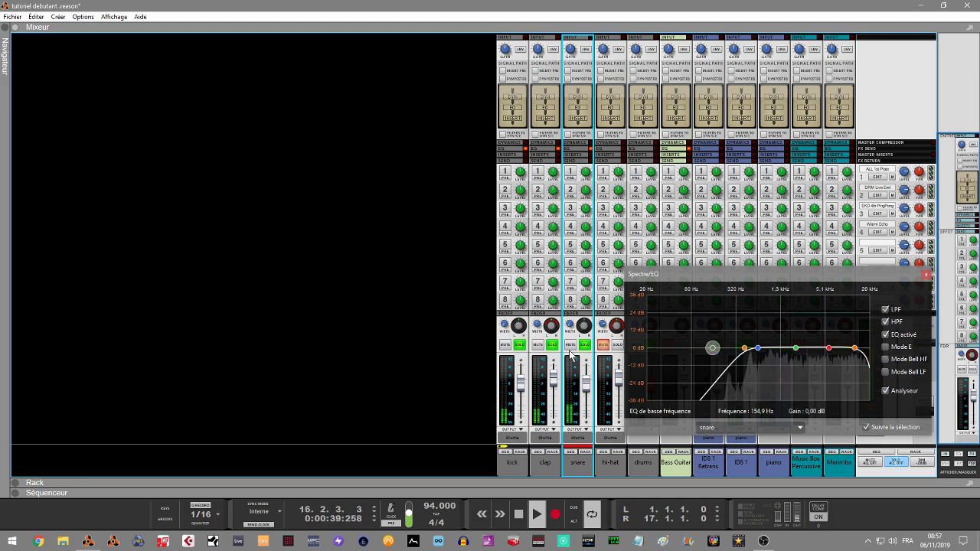
Turn off the kick's solo and cut the snare's high-frequency EQ band by about 1.9 dB at 4.98 kHz
click(520, 349)
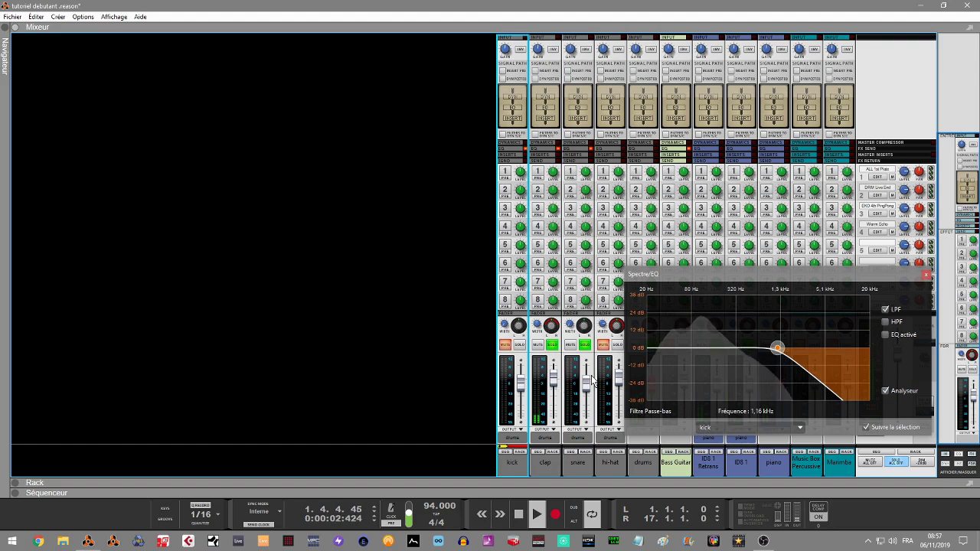
click(568, 376)
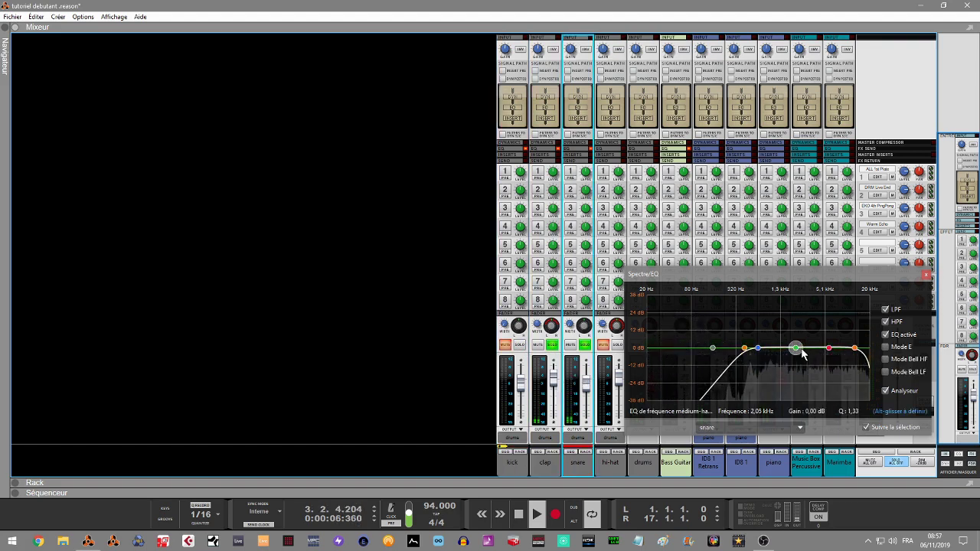
drag(827, 351, 824, 351)
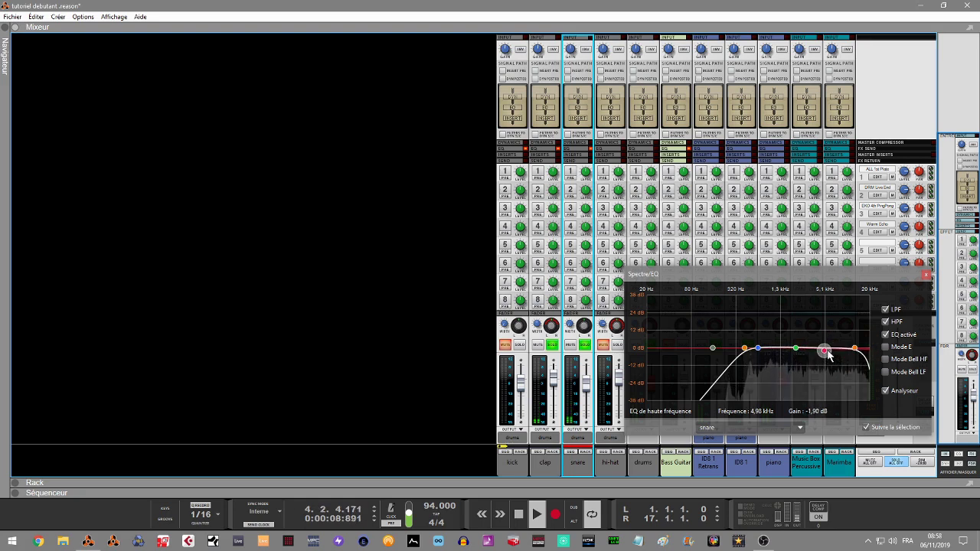
Enable E mode, Bell HF and Bell LF on the snare's EQ, deepen the high-band cut, and boost the high-mids about 2.9 dB at 1.64 kHz
click(885, 346)
click(885, 359)
click(885, 371)
drag(824, 352, 789, 346)
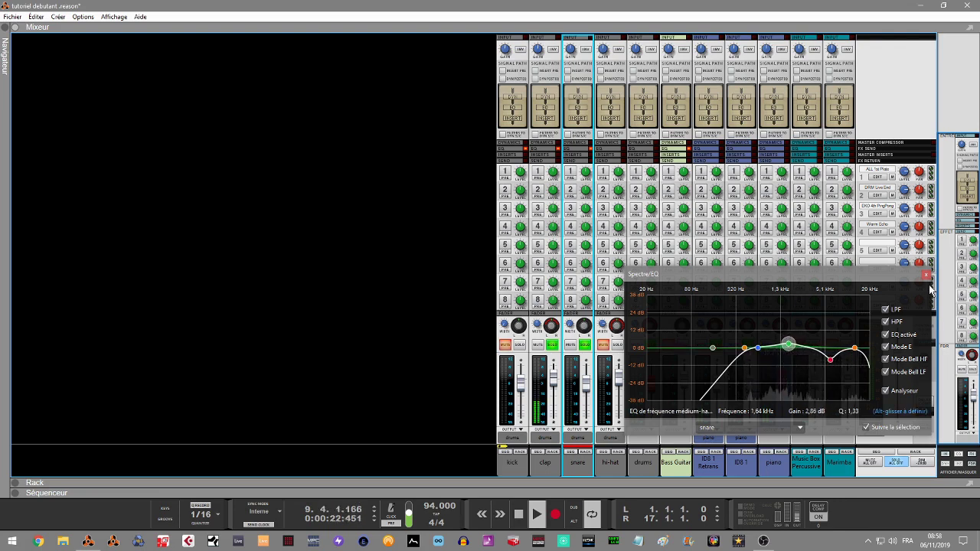
Solo the hi-hat, show its spectrum EQ, and remove the snare and clap from the solo
click(926, 275)
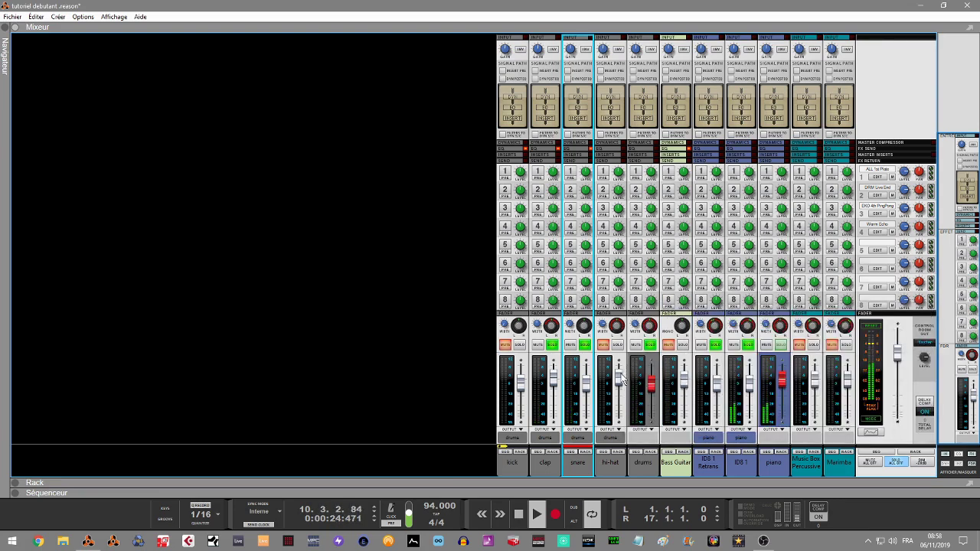
click(618, 346)
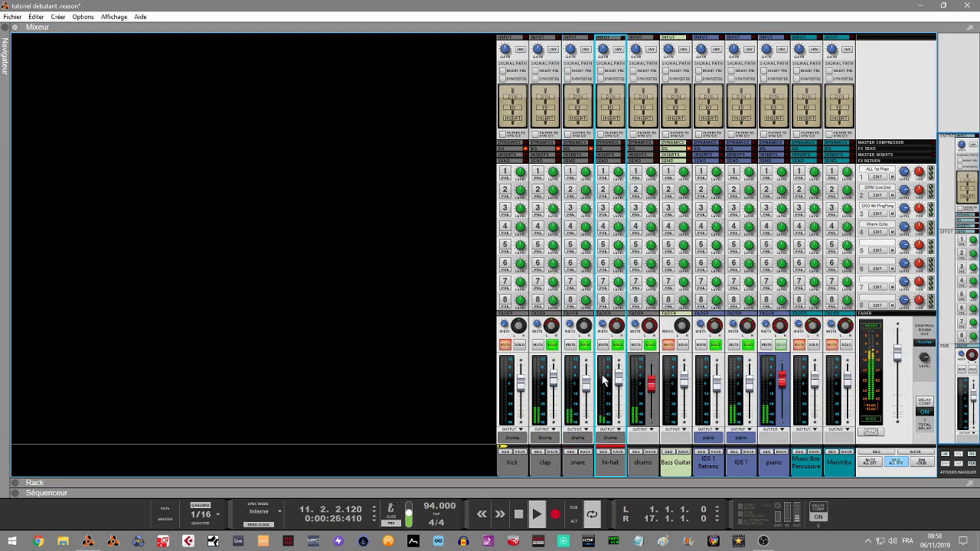
key(F2)
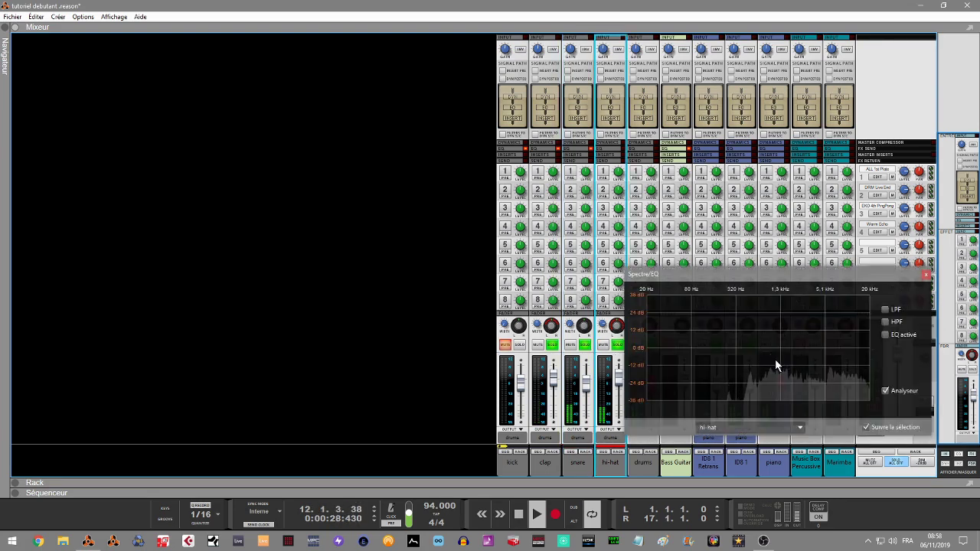
click(585, 349)
click(551, 354)
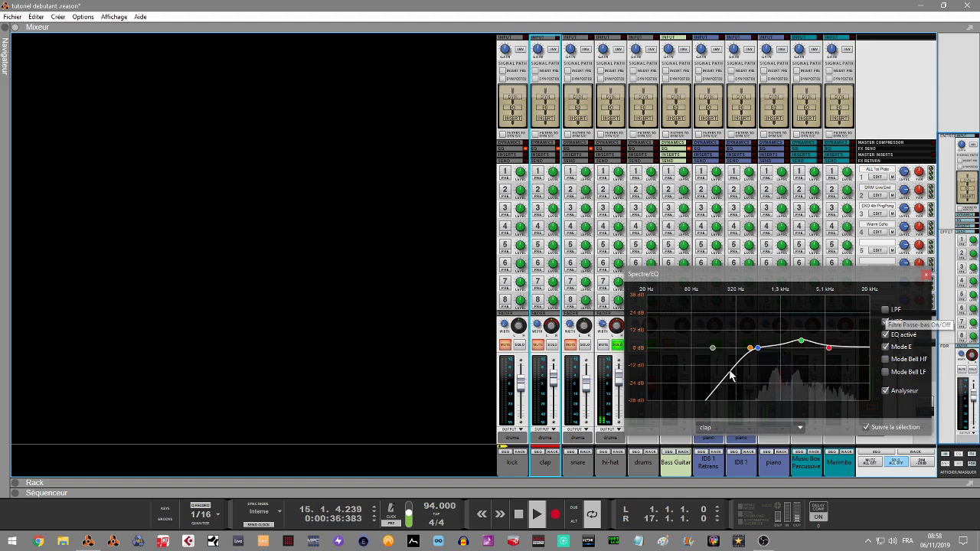
Enable a high-pass filter on the hi-hat with its cutoff at about 2.54 kHz
mouse_move(750, 344)
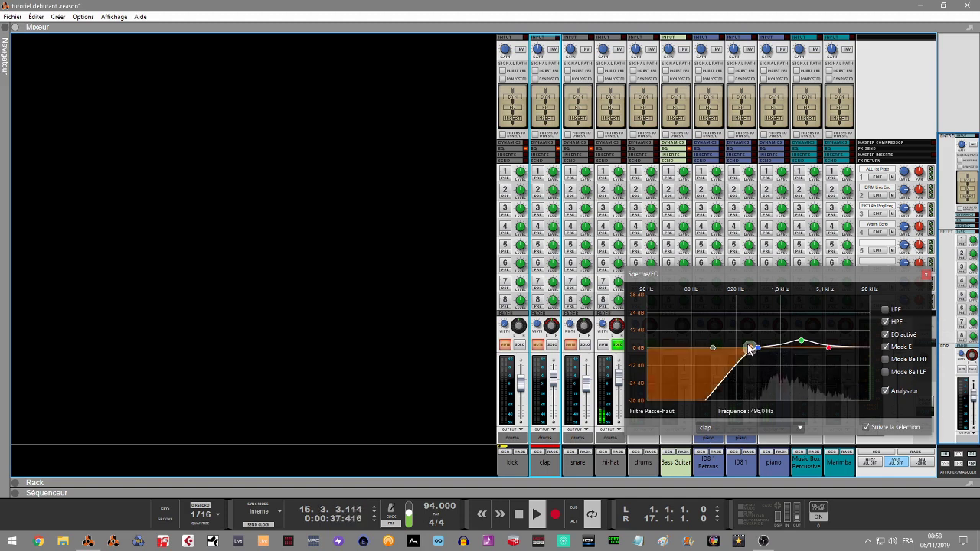
click(610, 380)
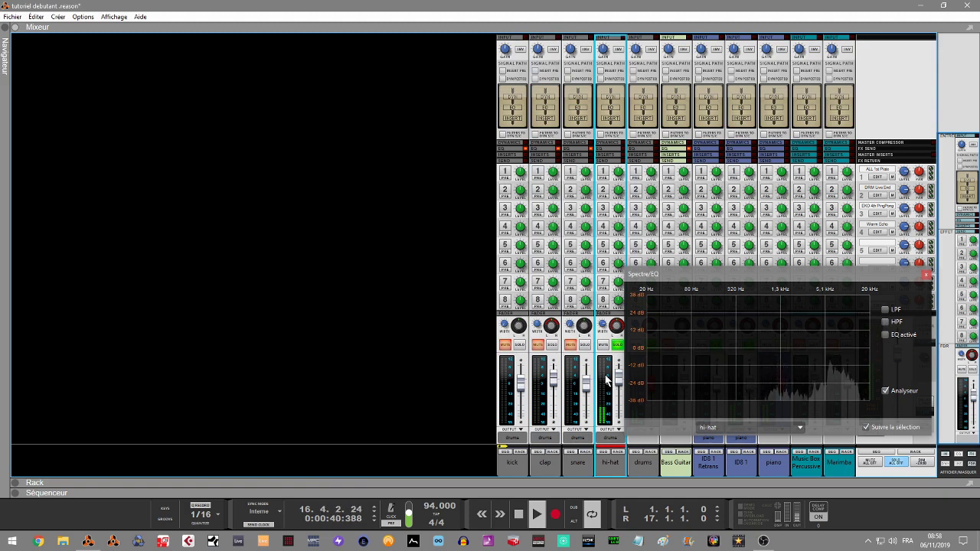
click(886, 321)
drag(718, 350, 801, 350)
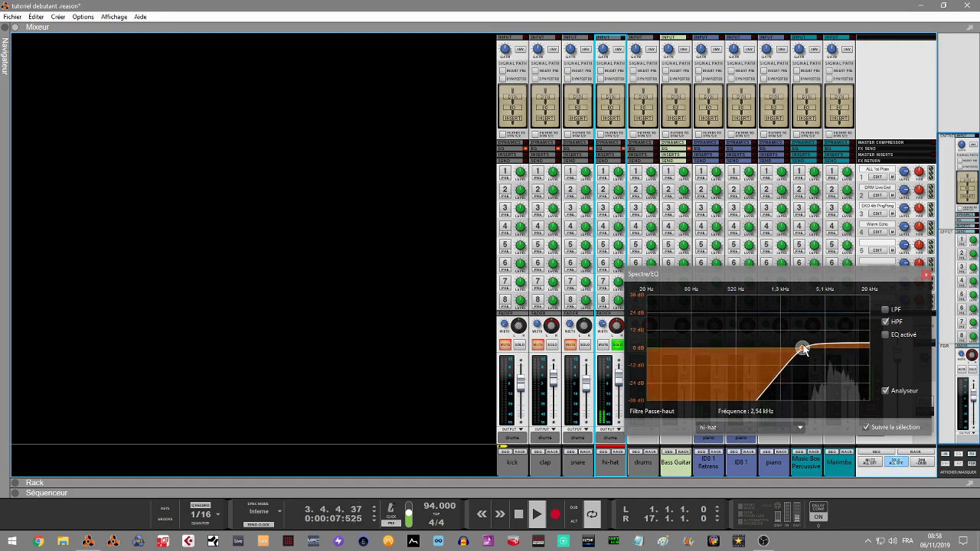
Activate the hi-hat's EQ with E mode, Bell HF and Bell LF, and boost the high band about 4.76 dB at 6.62 kHz
click(886, 335)
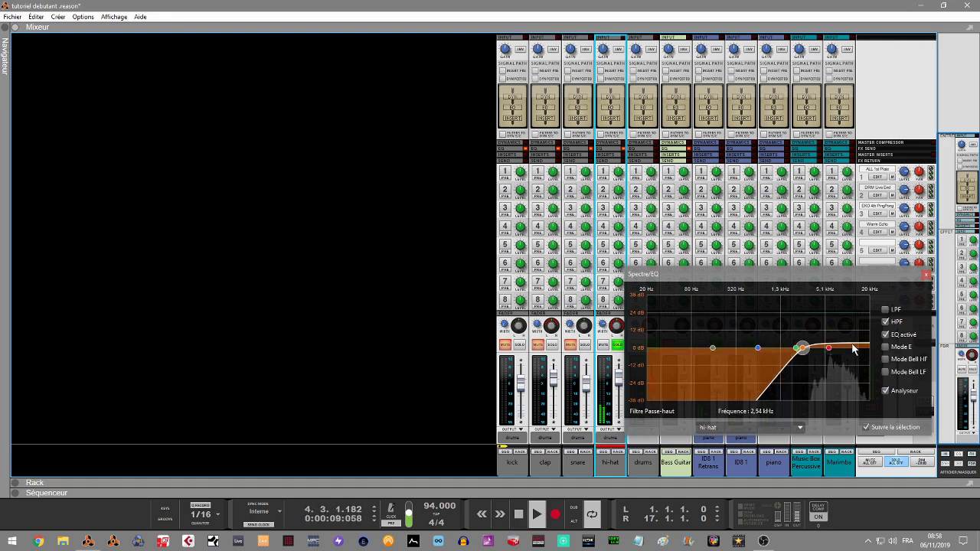
click(885, 372)
click(885, 360)
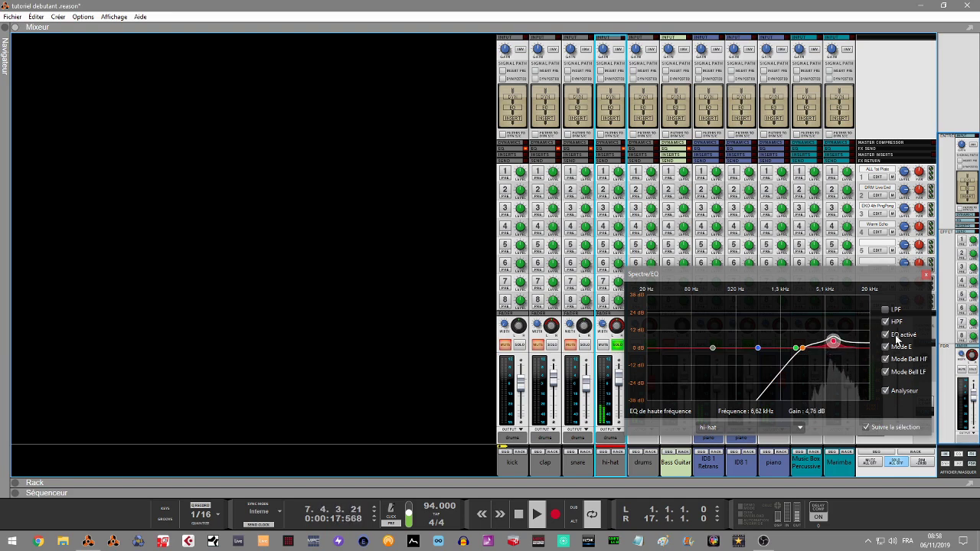
click(926, 275)
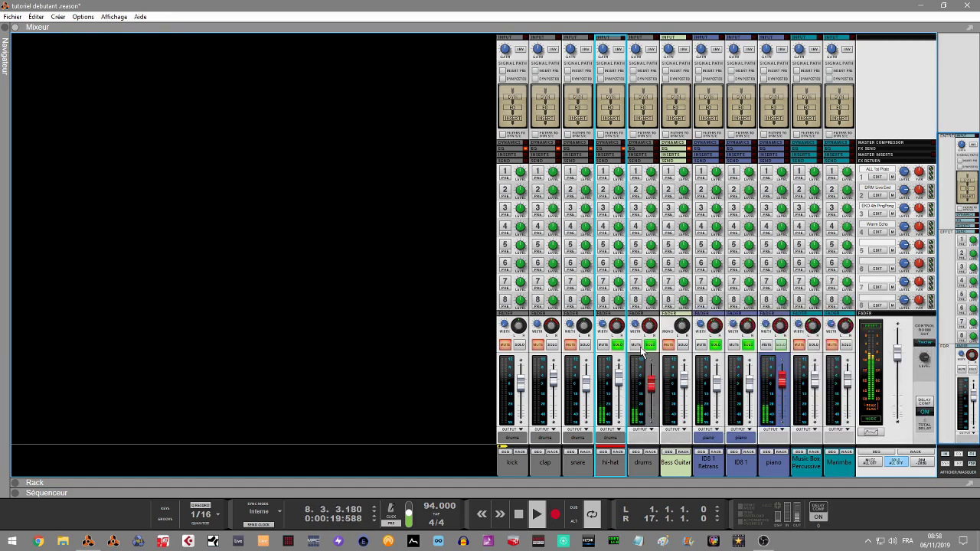
Add the snare, clap and kick back to the solo, then slightly lower the hi-hat fader and raise the snare fader
click(581, 346)
click(551, 346)
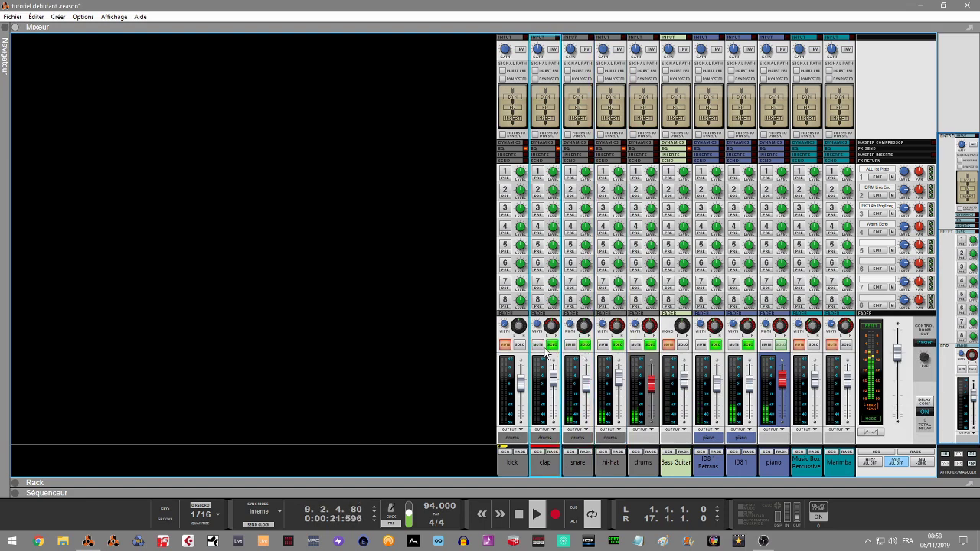
click(518, 347)
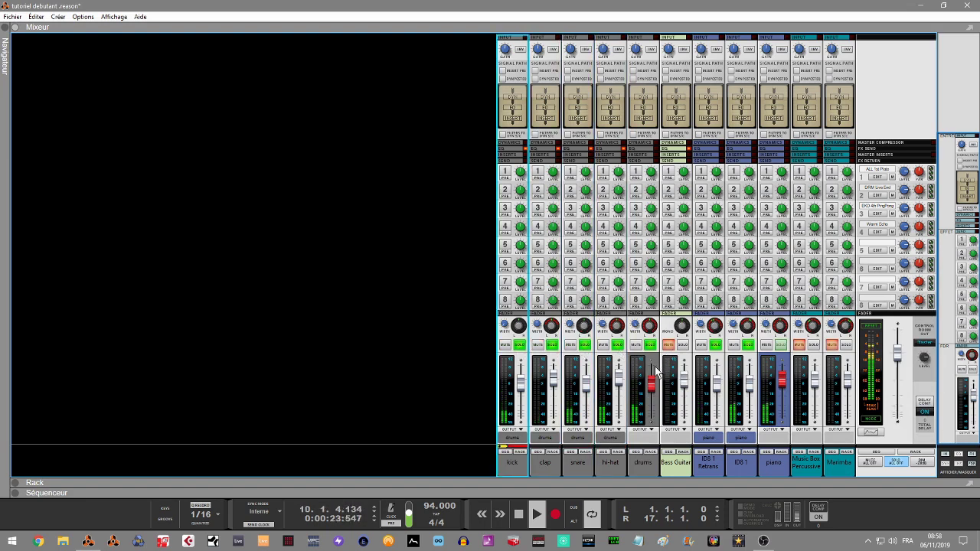
click(618, 387)
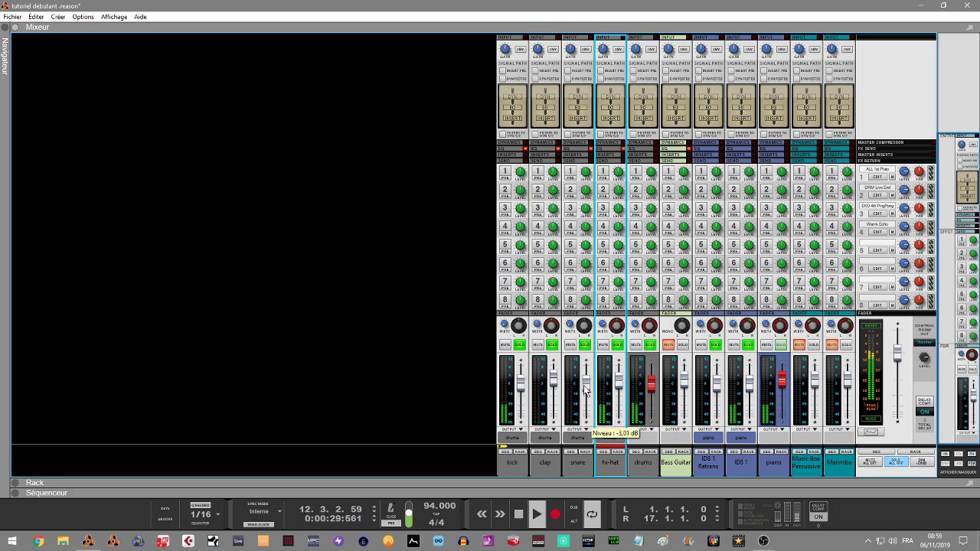
click(584, 388)
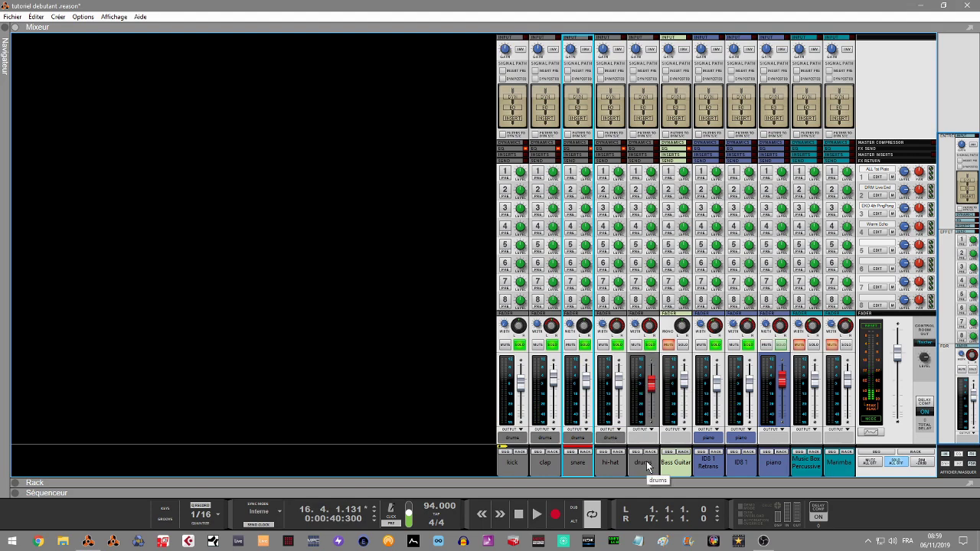
Create a parallel channel from the drums bus
click(635, 414)
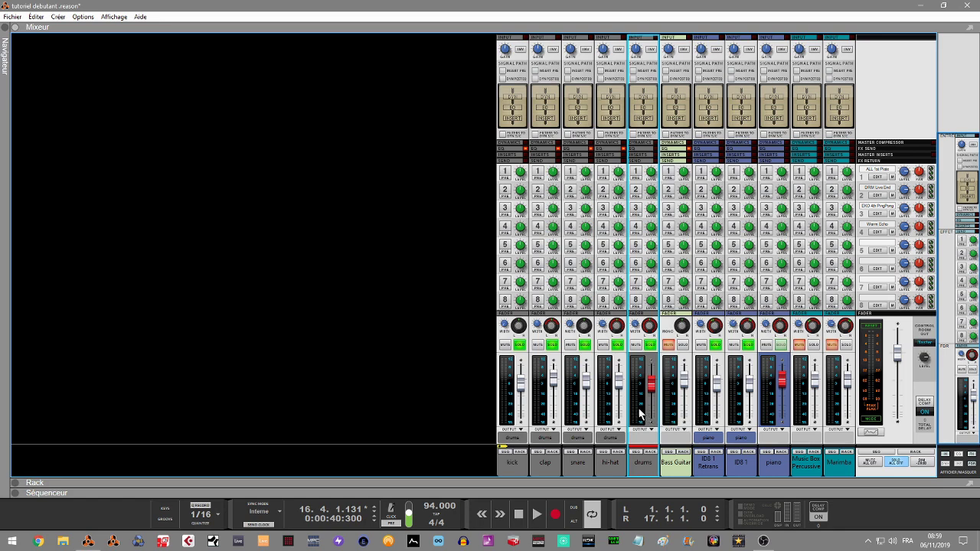
right_click(639, 414)
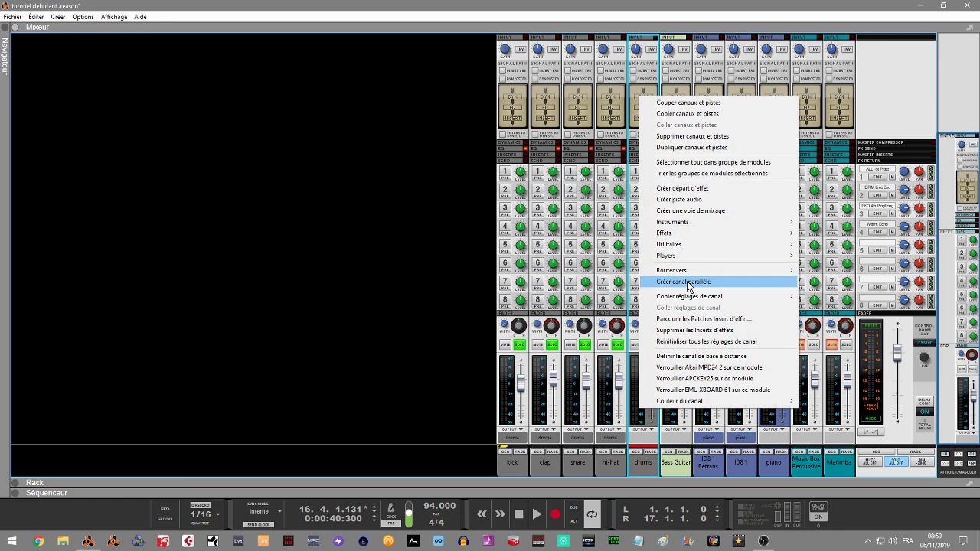
click(687, 282)
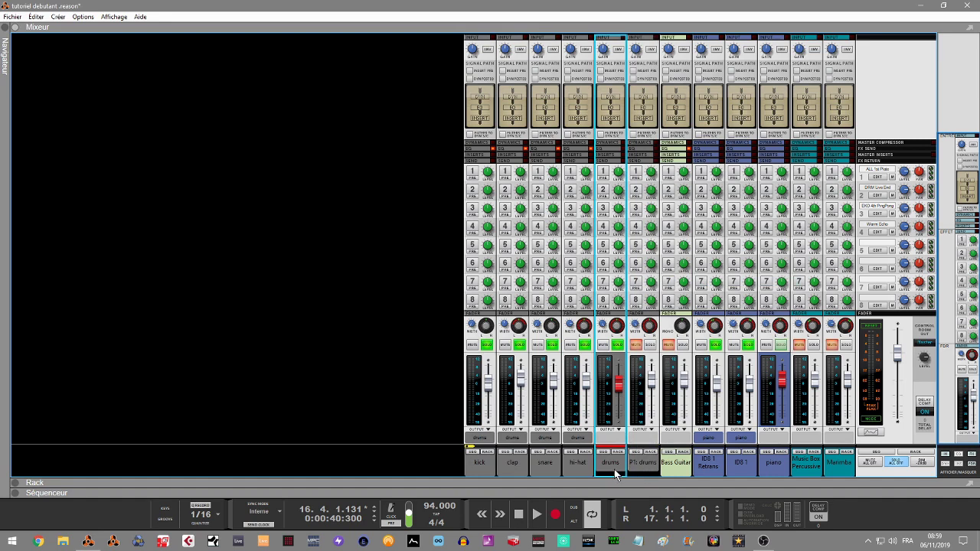
Clear all solos in the mixer and solo only the parallel drums channel
click(651, 349)
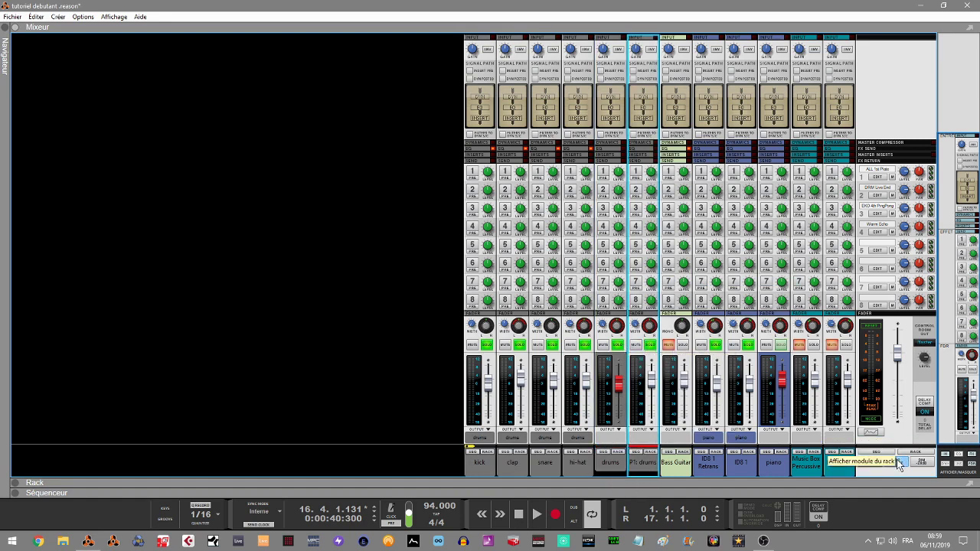
click(897, 464)
click(649, 346)
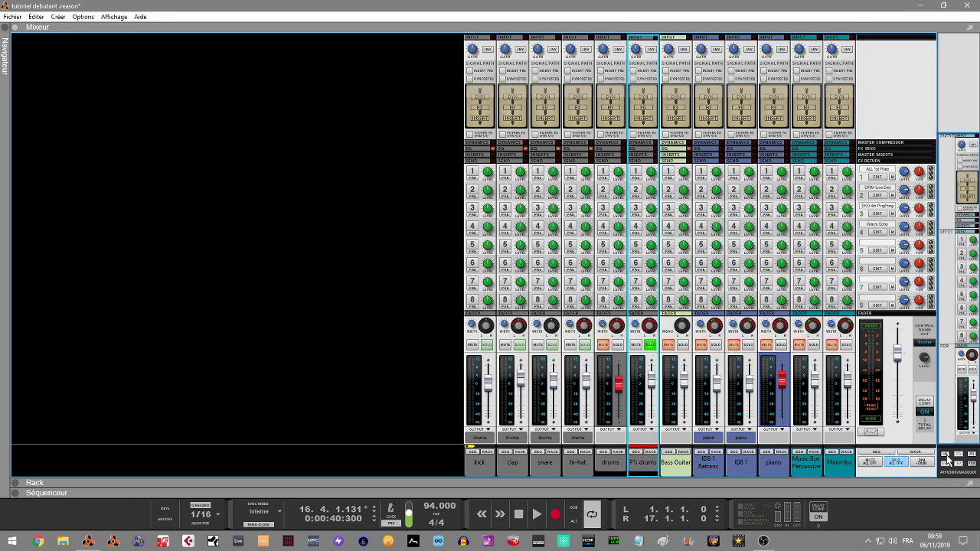
Show the dynamics section instead of the sends, and compress the parallel drums channel with a higher ratio and lower threshold
click(972, 456)
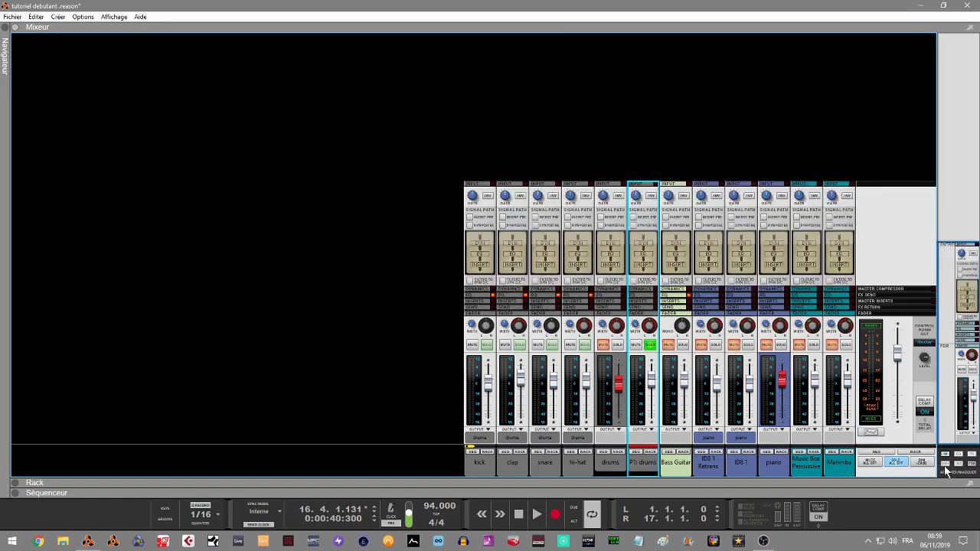
click(945, 465)
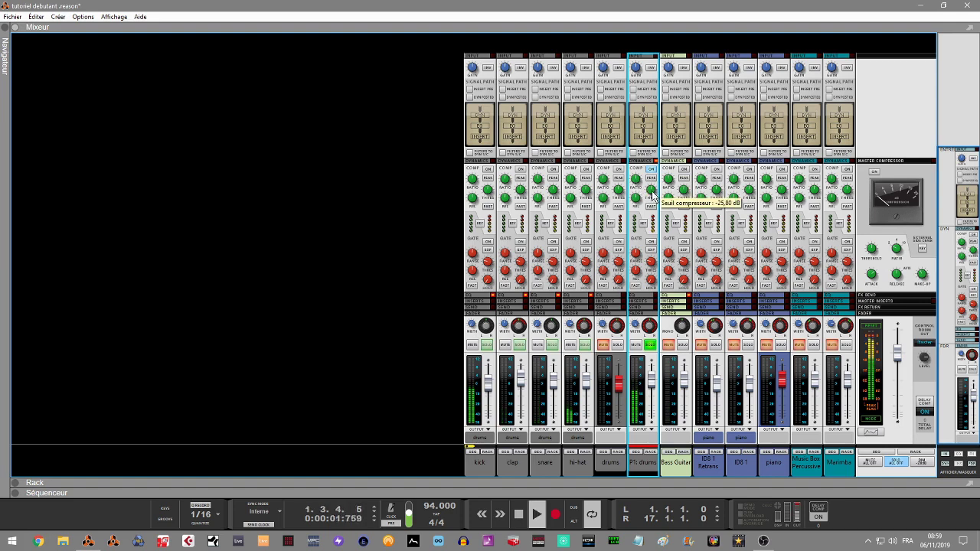
mouse_move(633, 180)
mouse_down()
mouse_move(635, 195)
mouse_move(634, 173)
mouse_up()
drag(653, 196, 655, 203)
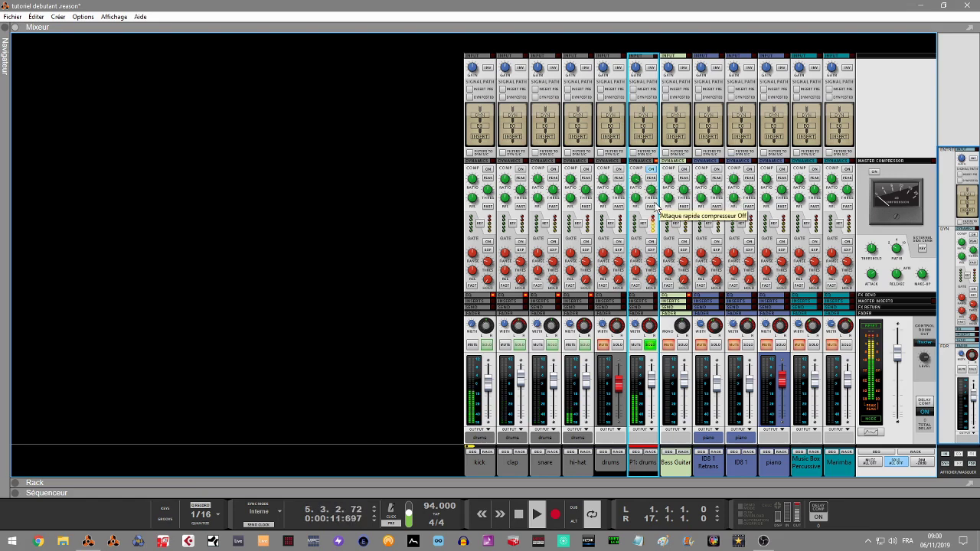
click(653, 203)
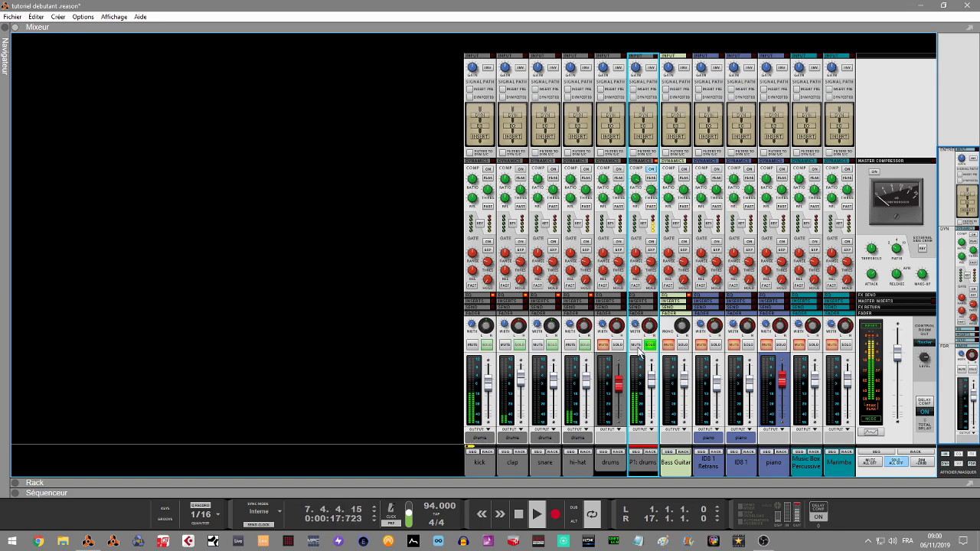
Reset the master clip indicators, add the drums bus to the solo, and lower the parallel drums channel to about -9.8 dB
click(874, 327)
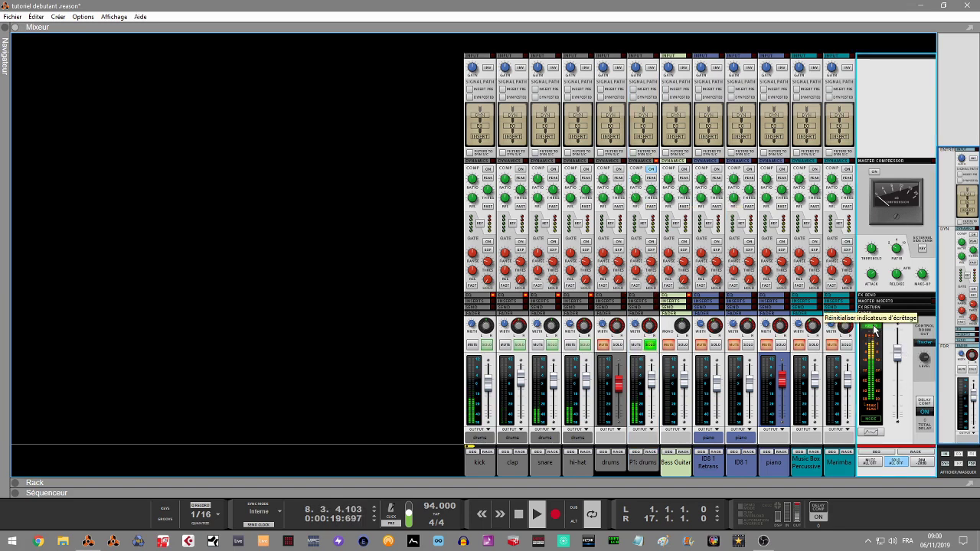
click(617, 345)
drag(652, 379, 652, 398)
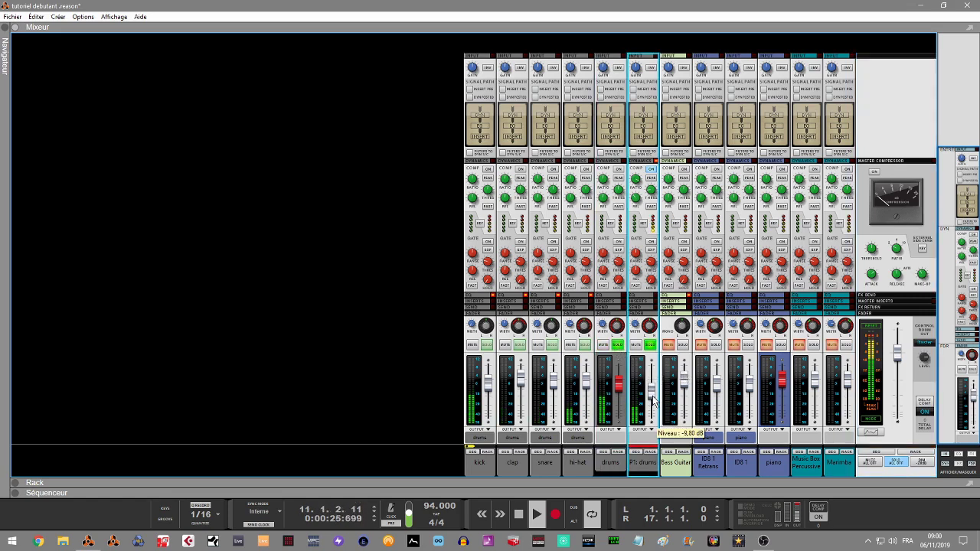
drag(653, 401, 639, 397)
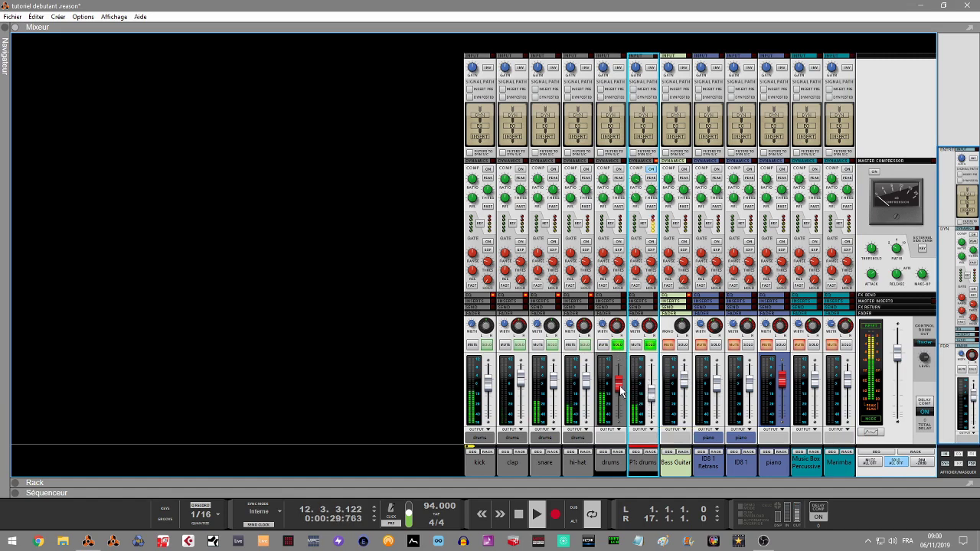
Select the kick, clap, snare and hi-hat channels together and lower their faders slightly as a group
click(437, 362)
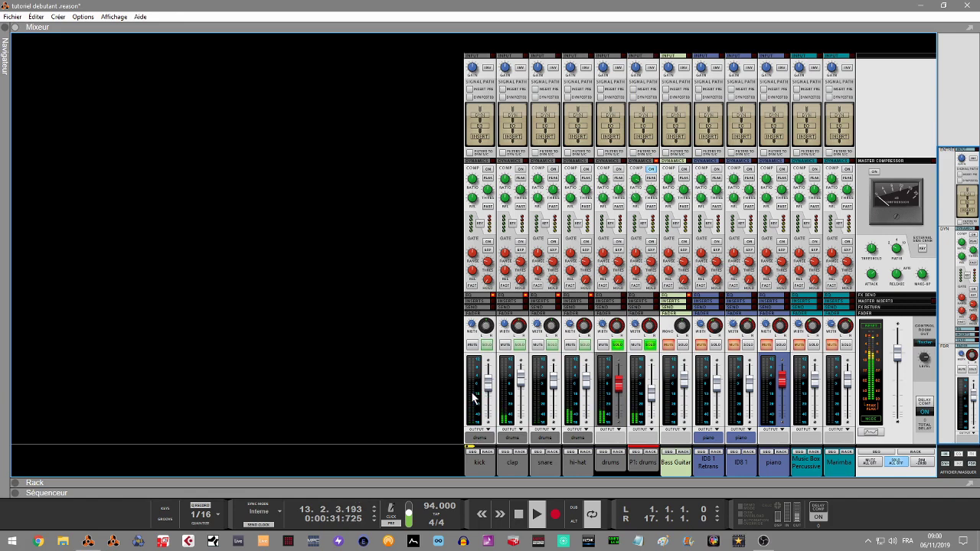
click(473, 396)
shift+click(508, 398)
shift+click(540, 398)
shift+click(581, 398)
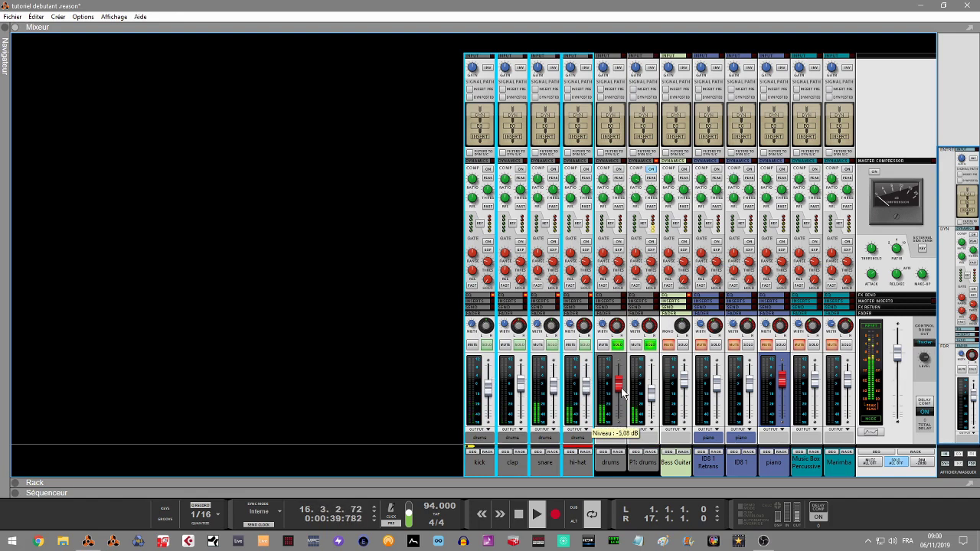
click(436, 383)
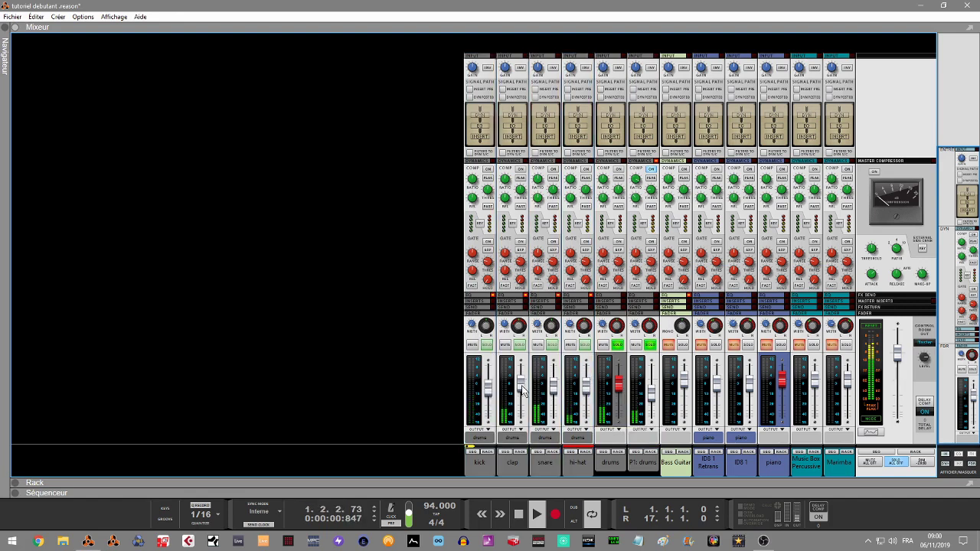
Raise the drums bus to about -1.46 dB and bring up the parallel drums channel's fader
click(617, 388)
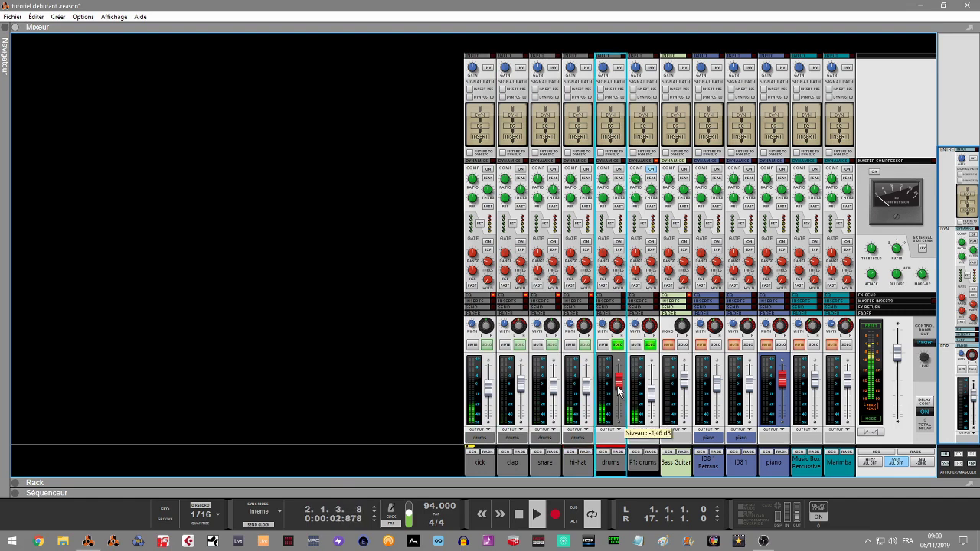
click(649, 392)
drag(650, 392, 650, 388)
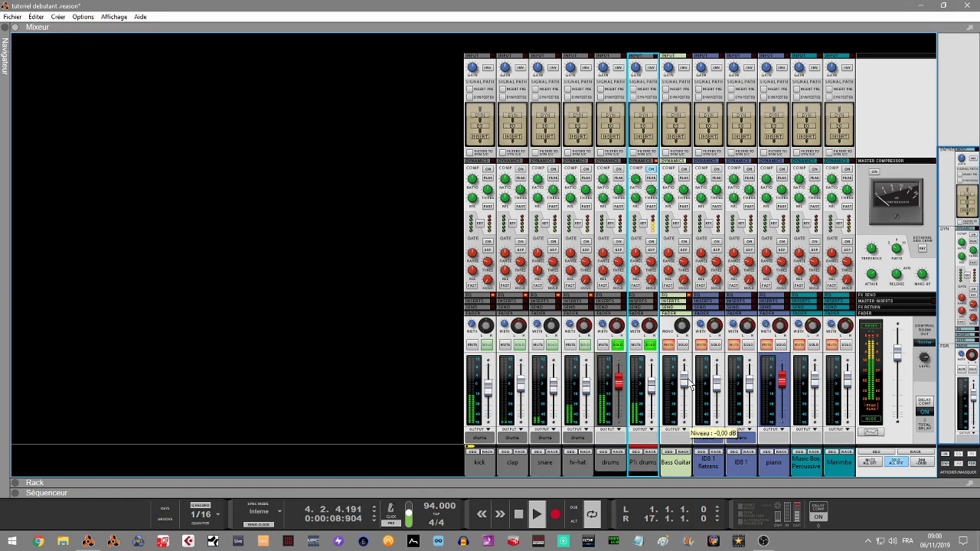
Compare the drums with and without the parallel channel by toggling its solo, and fine-tune the parallel channel's level
click(650, 346)
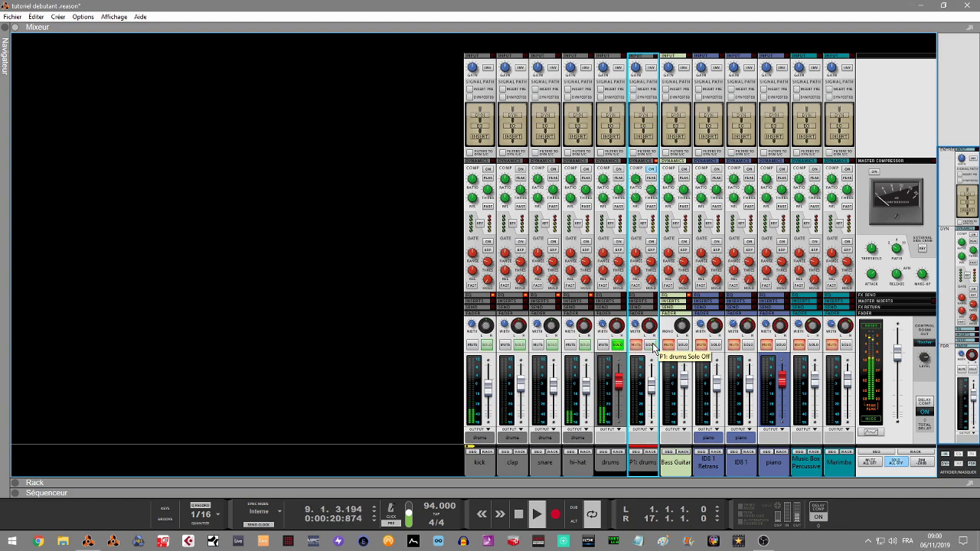
click(652, 343)
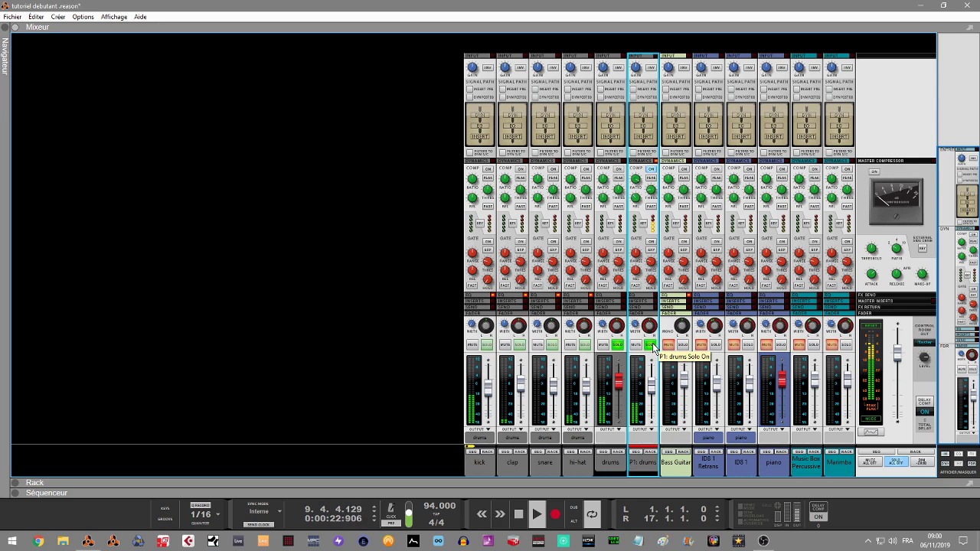
mouse_move(654, 392)
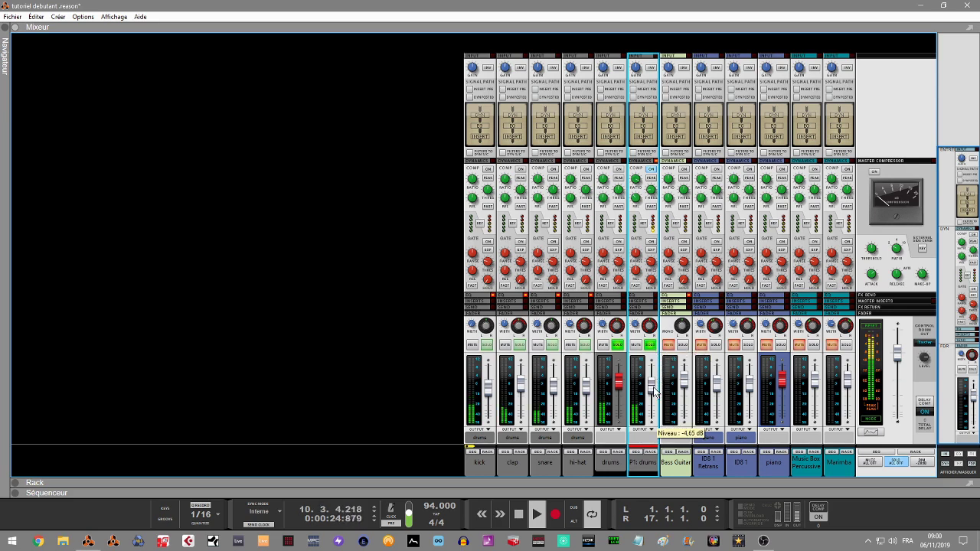
scroll(654, 392, up, 2)
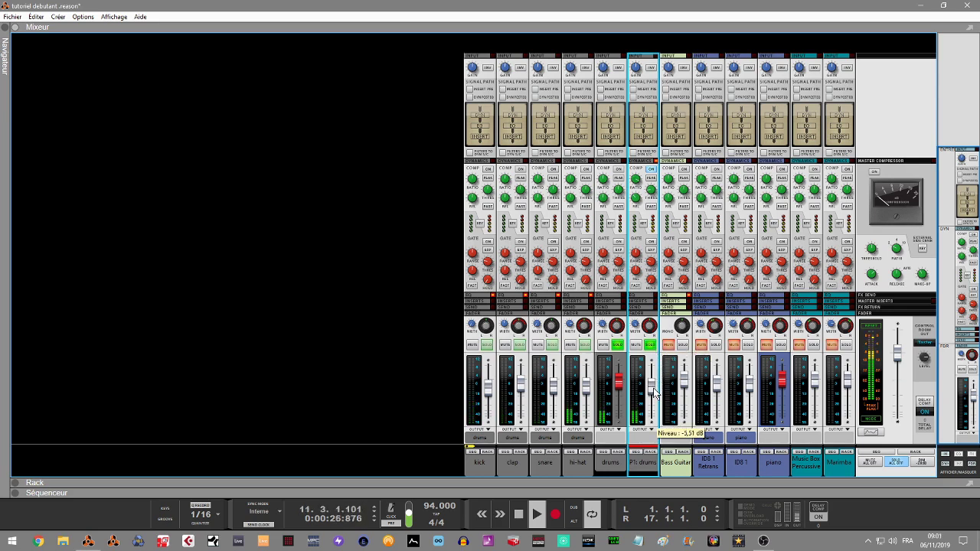
Add the Bass Guitar channel to the solo, play the mix, and low-pass the bass at about 472 Hz in its spectrum EQ
click(618, 381)
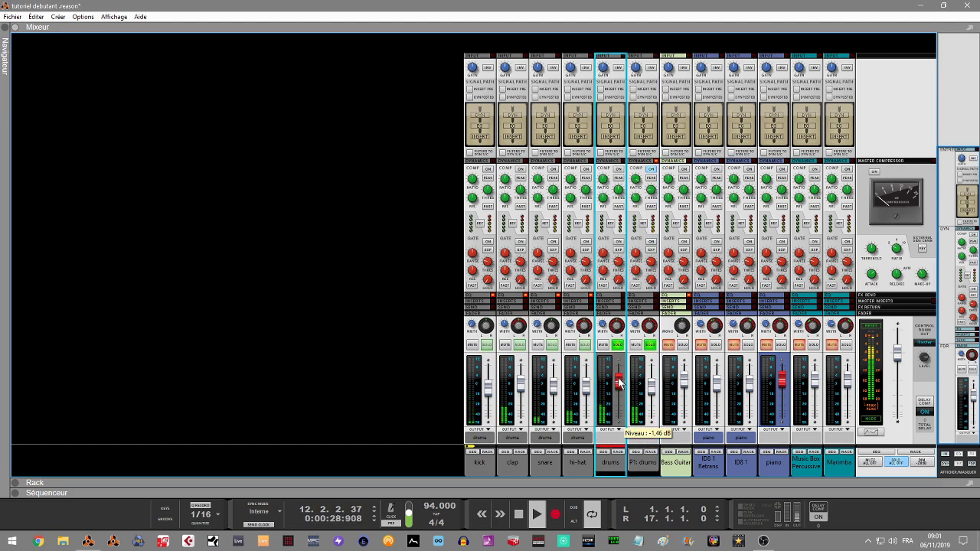
click(682, 345)
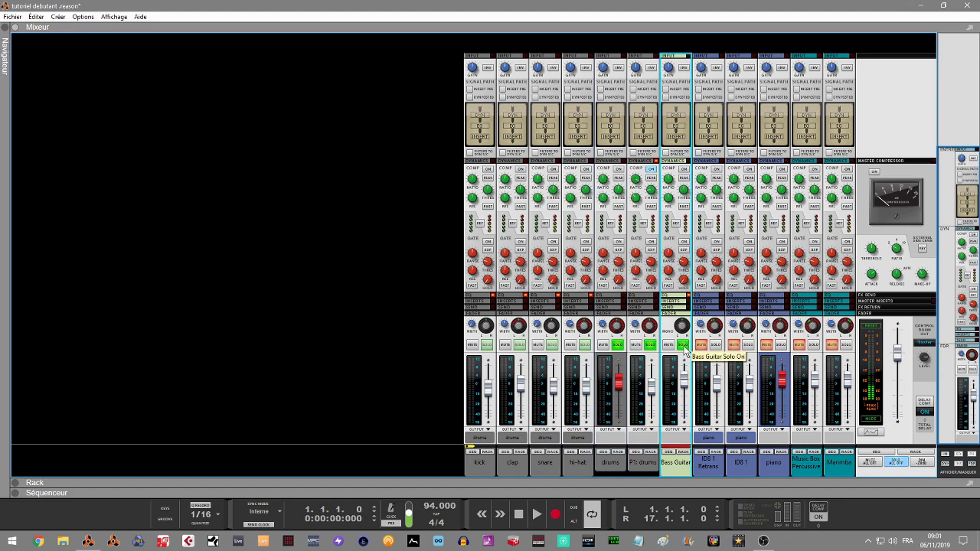
key(space)
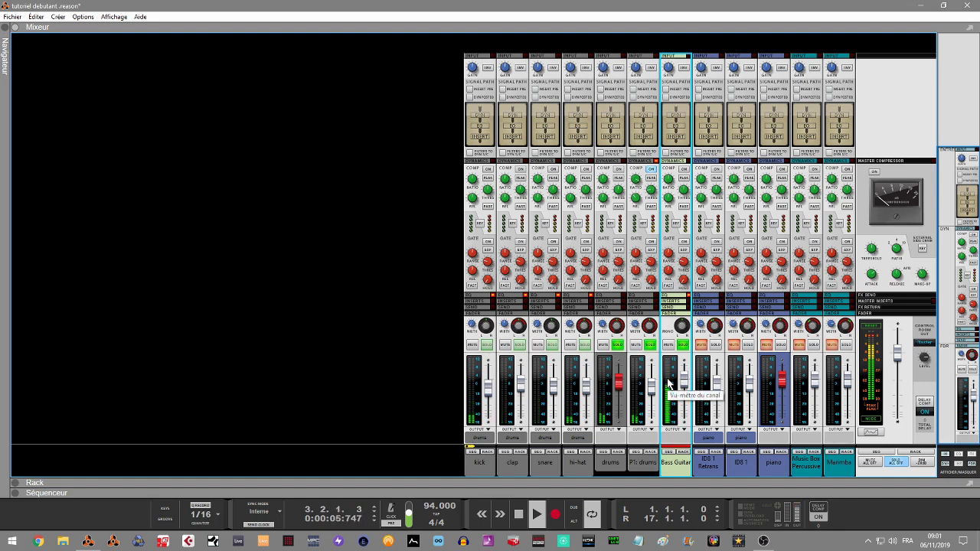
key(F2)
drag(760, 349, 750, 350)
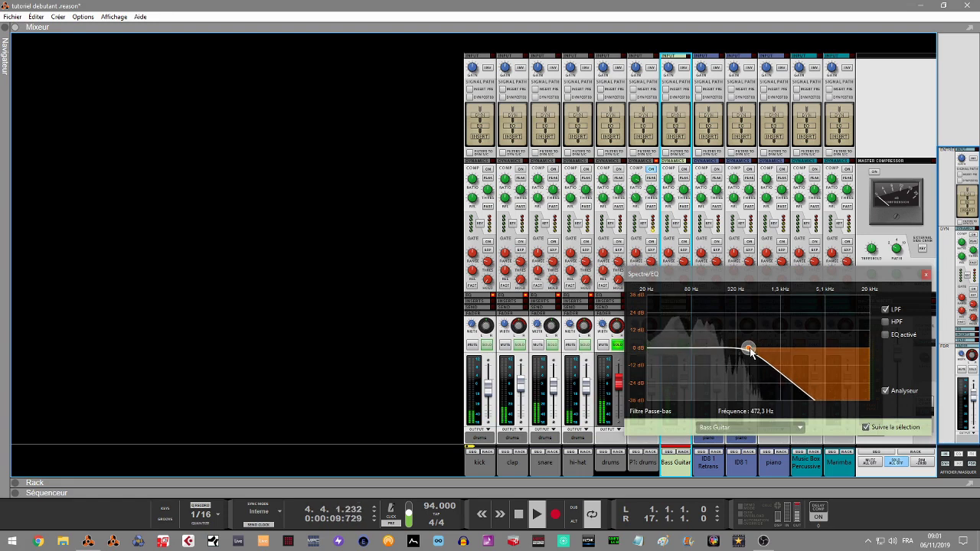
Enable the Bass Guitar's EQ with E mode and both bell modes, and slightly boost the low-frequency band around 80 Hz
click(886, 322)
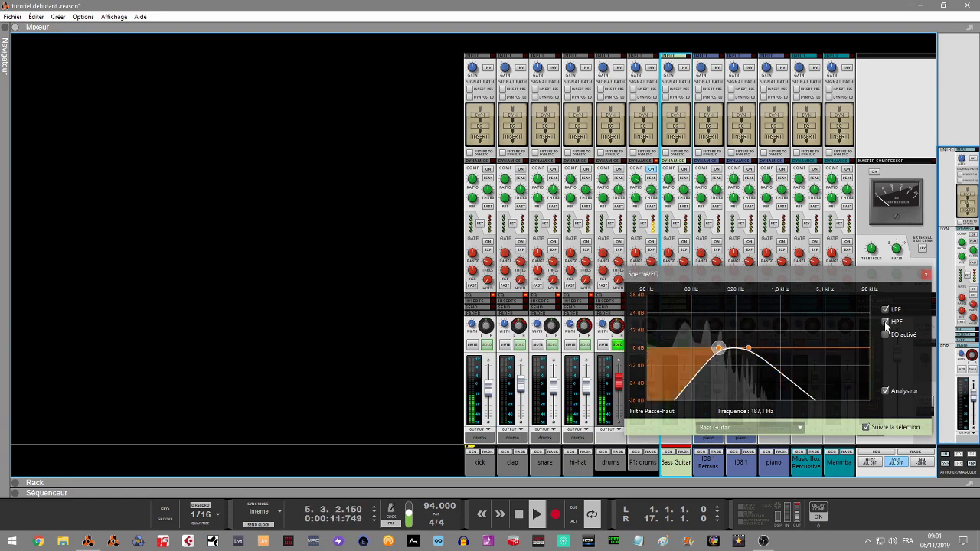
click(886, 322)
click(885, 334)
click(886, 347)
click(886, 359)
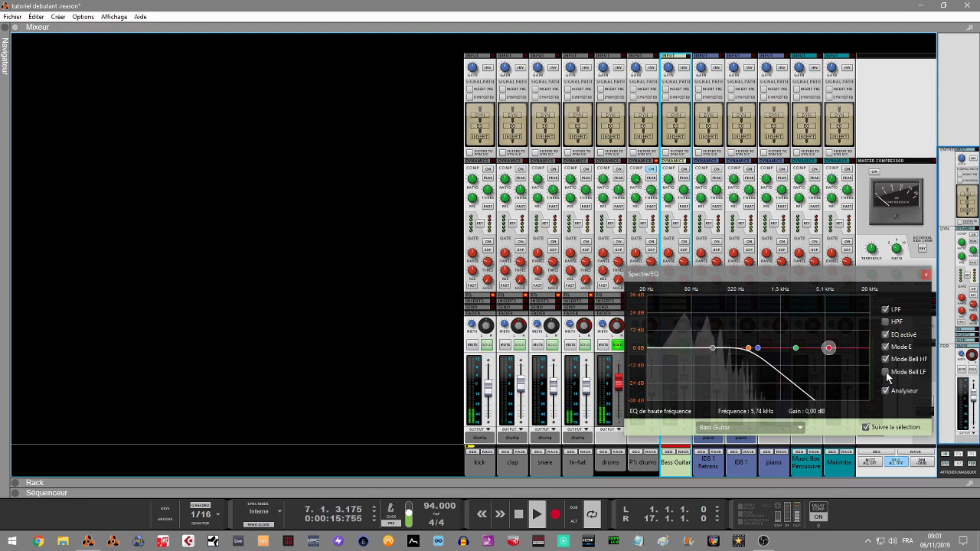
click(886, 372)
drag(711, 346, 692, 349)
High-pass the Bass Guitar at about 49 Hz and close the spectrum EQ
click(885, 321)
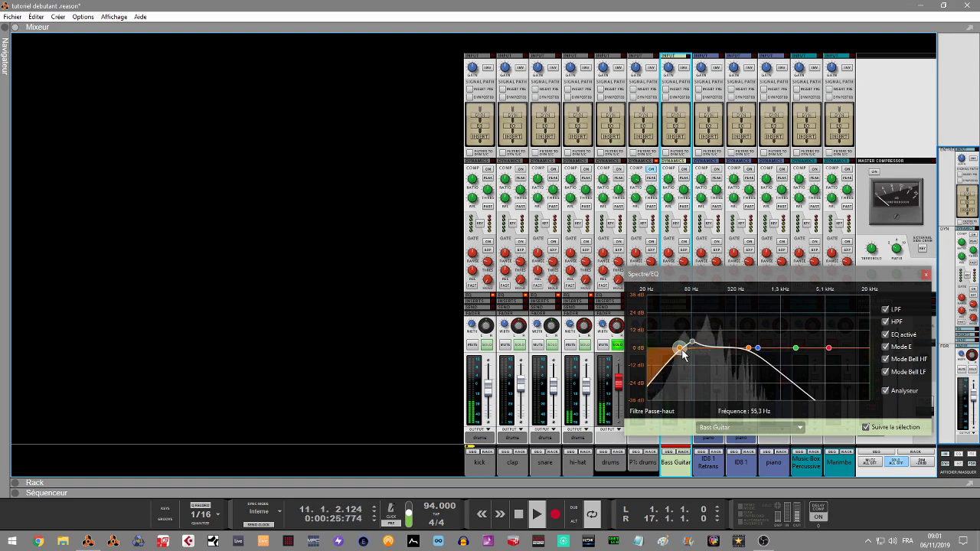
drag(686, 357, 679, 357)
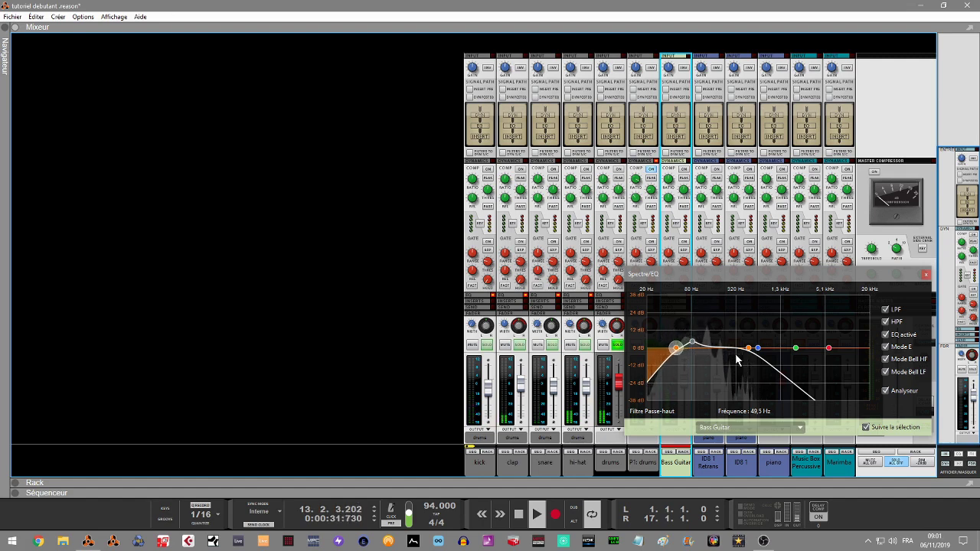
click(925, 274)
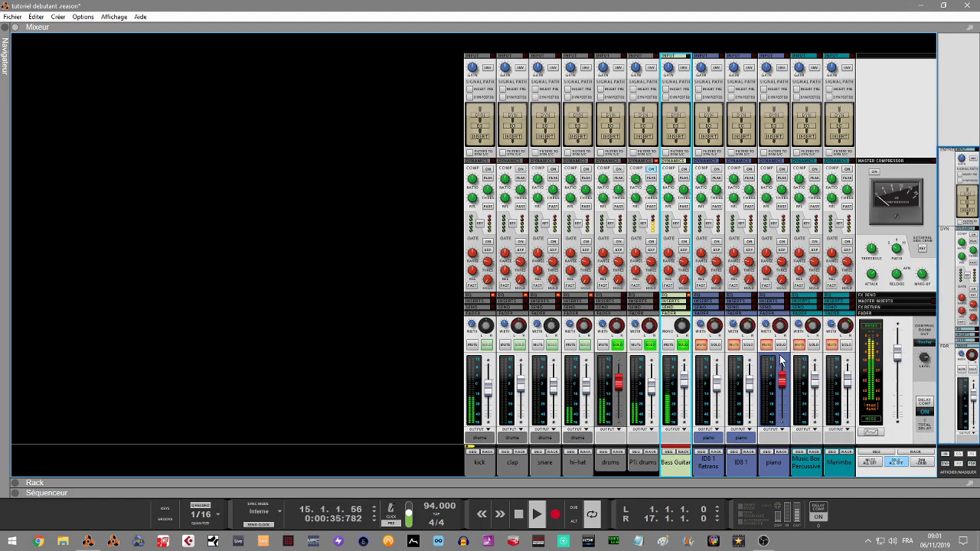
Add the ID8 1 Retrans channel to the solo and show its spectrum EQ clear of the channel faders
click(701, 344)
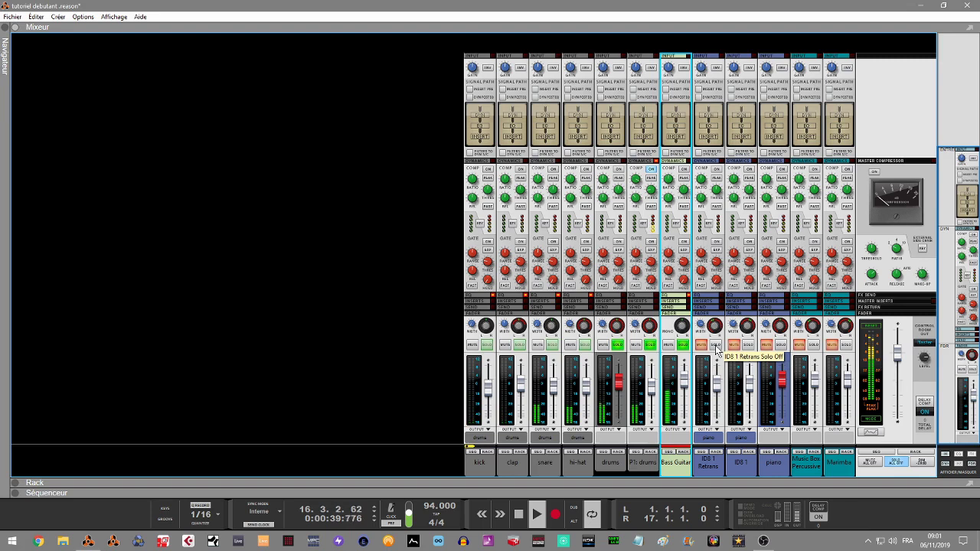
click(716, 346)
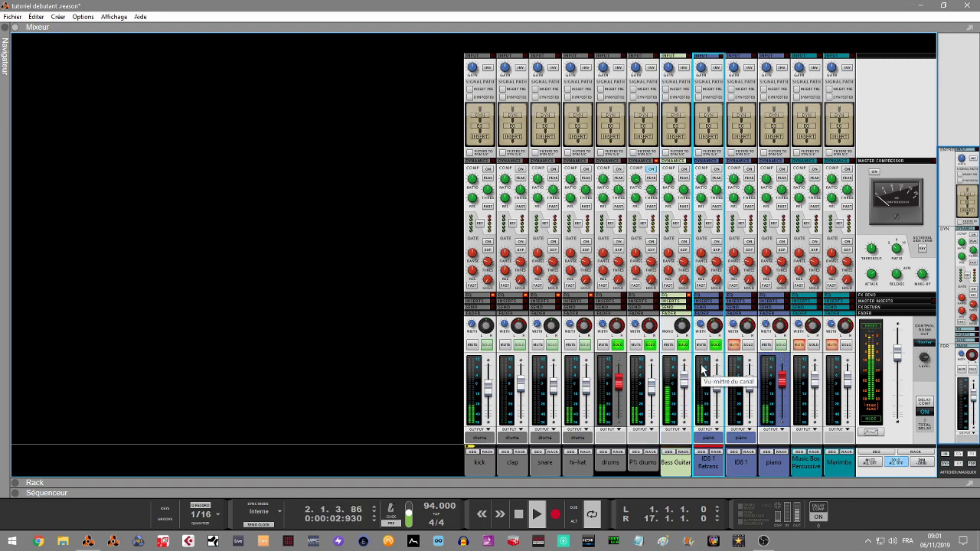
key(F2)
drag(792, 273, 781, 146)
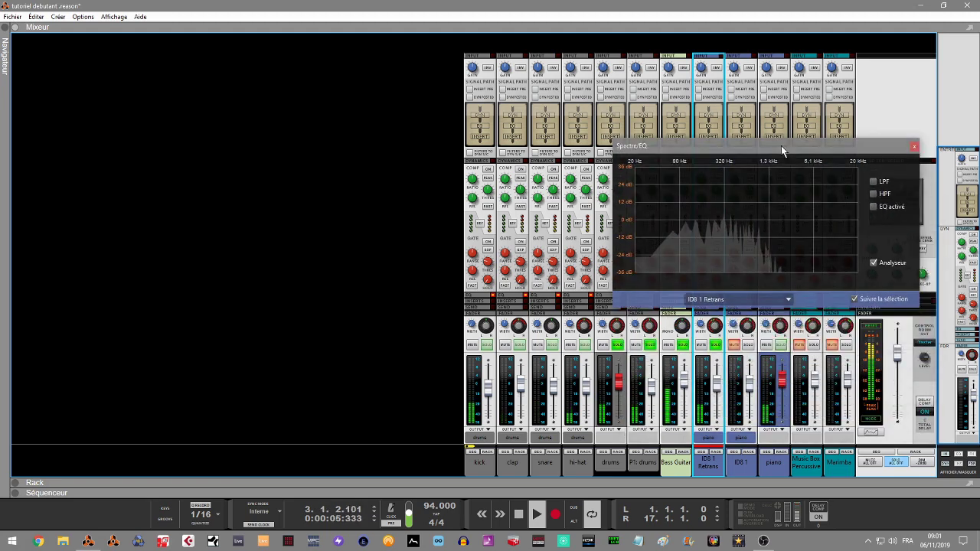
Remove the Bass Guitar, parallel drums and drums bus from the solo, and select the ID8 1 Retrans channel
click(682, 345)
click(649, 345)
click(617, 346)
click(781, 345)
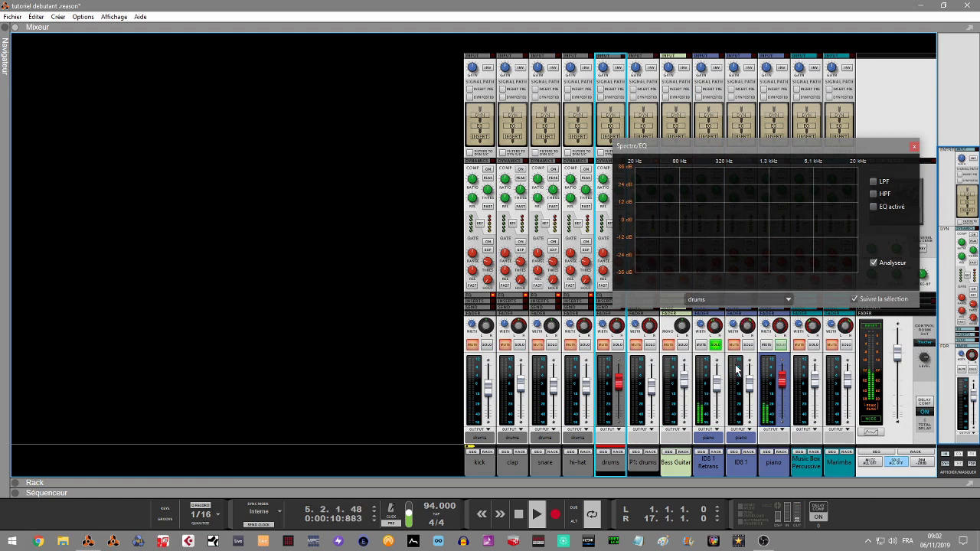
click(706, 374)
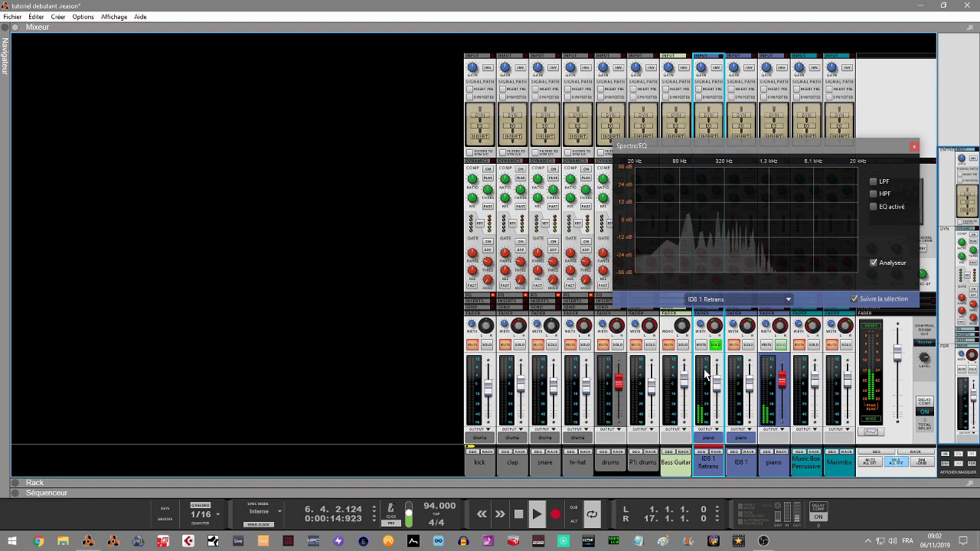
Filter the ID8 1 Retrans channel with a high-pass at about 110 Hz and a low-pass at about 1.9 kHz
click(872, 194)
click(871, 181)
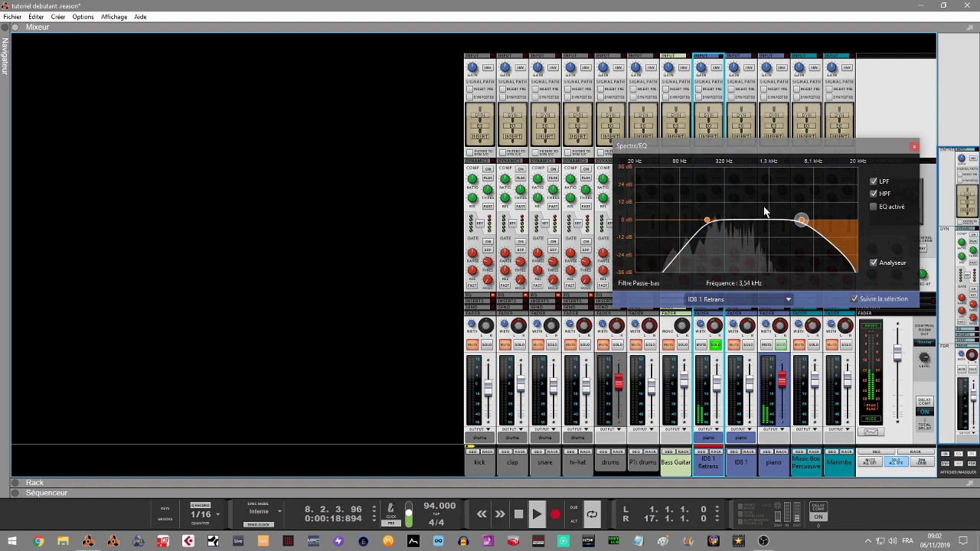
drag(706, 221, 691, 224)
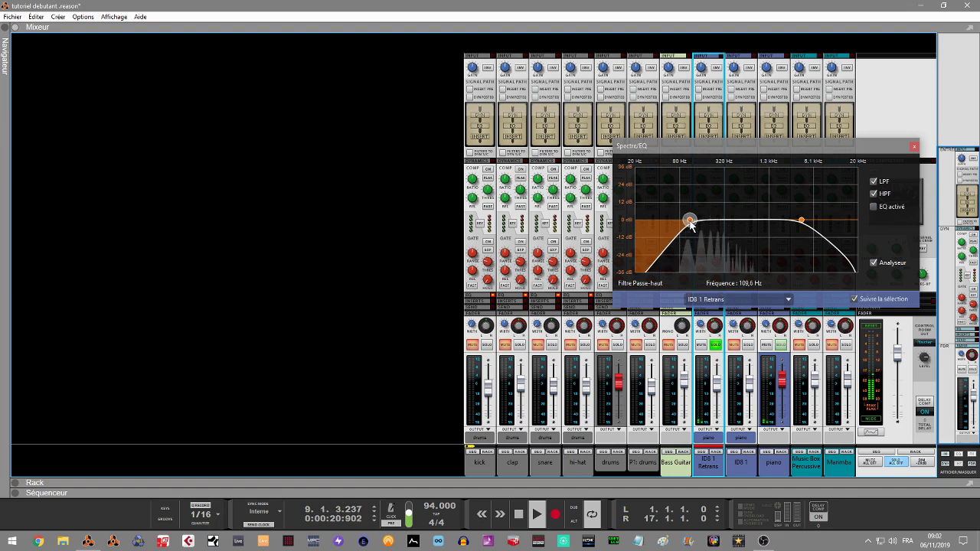
key(Home)
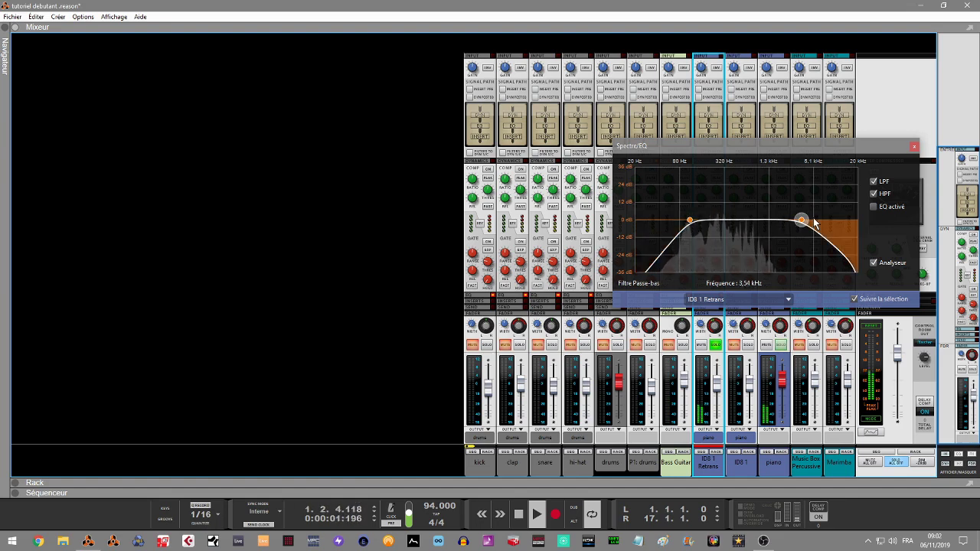
drag(802, 222, 780, 221)
Enable the ID8 1 Retrans EQ with E mode and both bell modes, and boost the low-mid band about 4.4 dB at 1.12 kHz
click(874, 207)
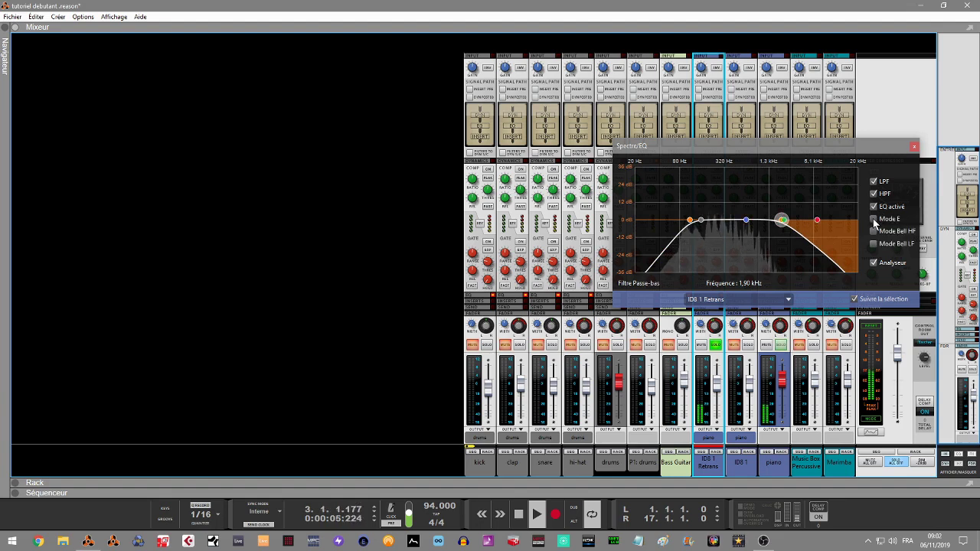
click(875, 232)
click(874, 244)
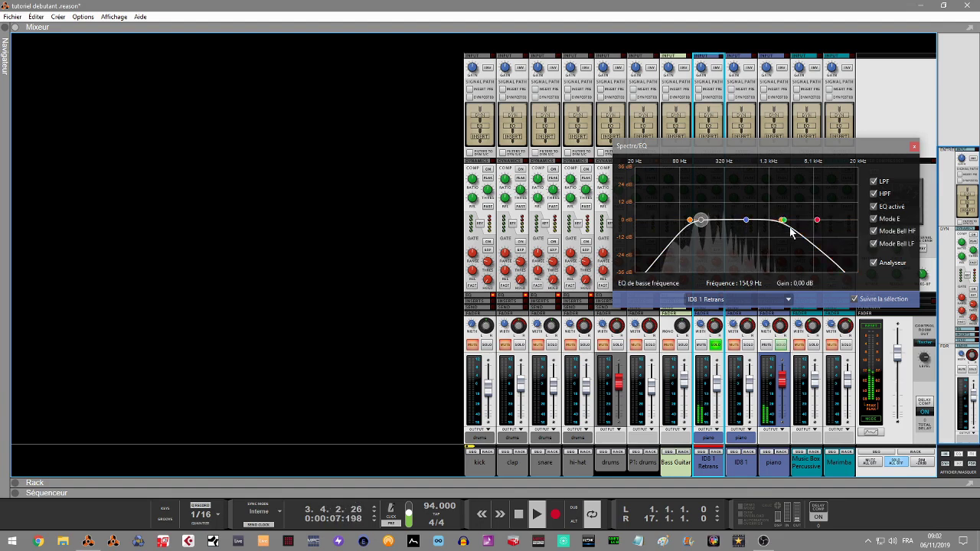
mouse_move(746, 220)
mouse_down()
mouse_move(754, 208)
mouse_move(765, 219)
mouse_up()
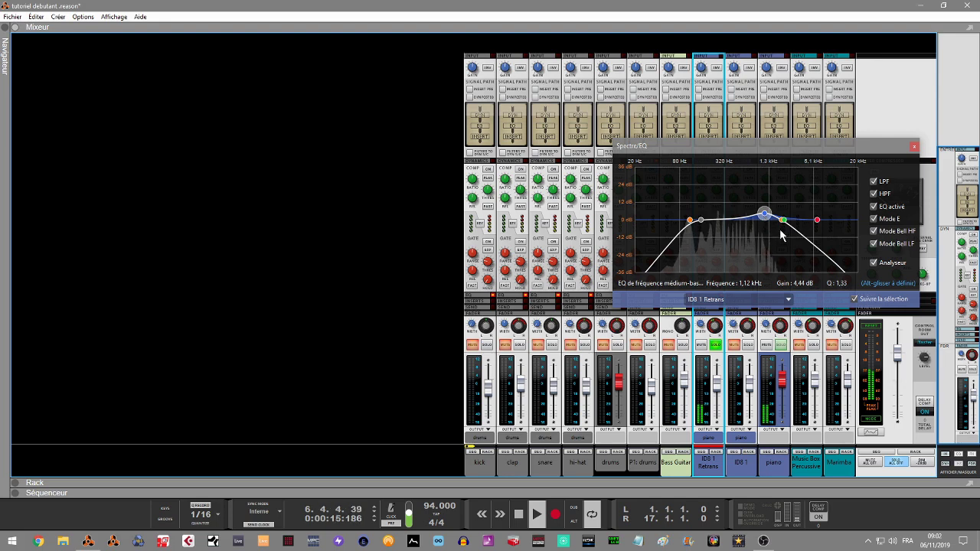
Add the ID8 1 channel to the solo, enable its high-pass filter, and low-pass it at about 2.57 kHz
click(748, 346)
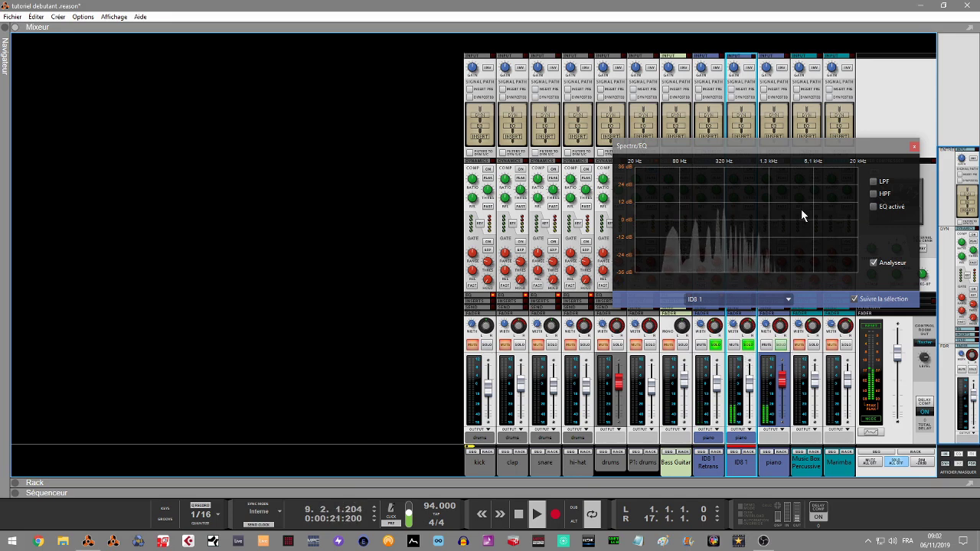
click(874, 182)
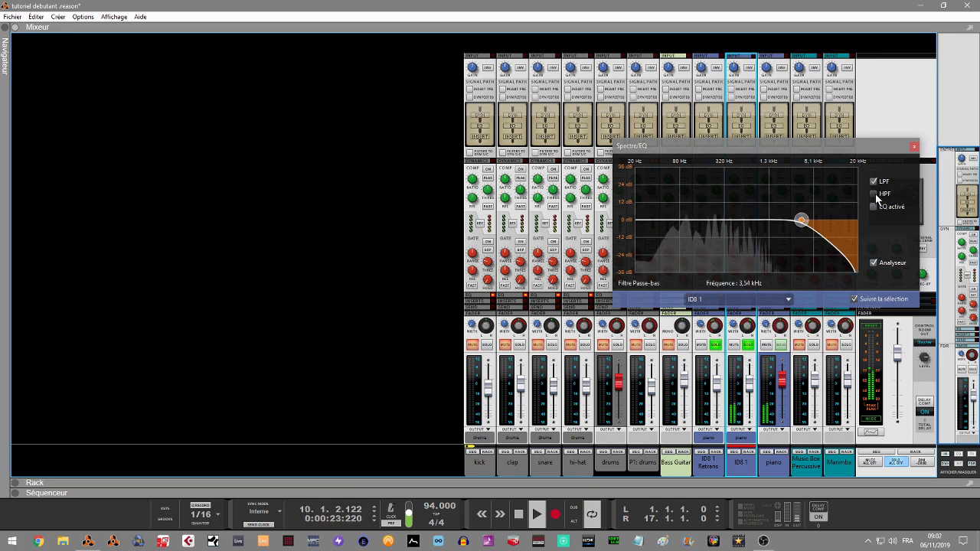
click(873, 194)
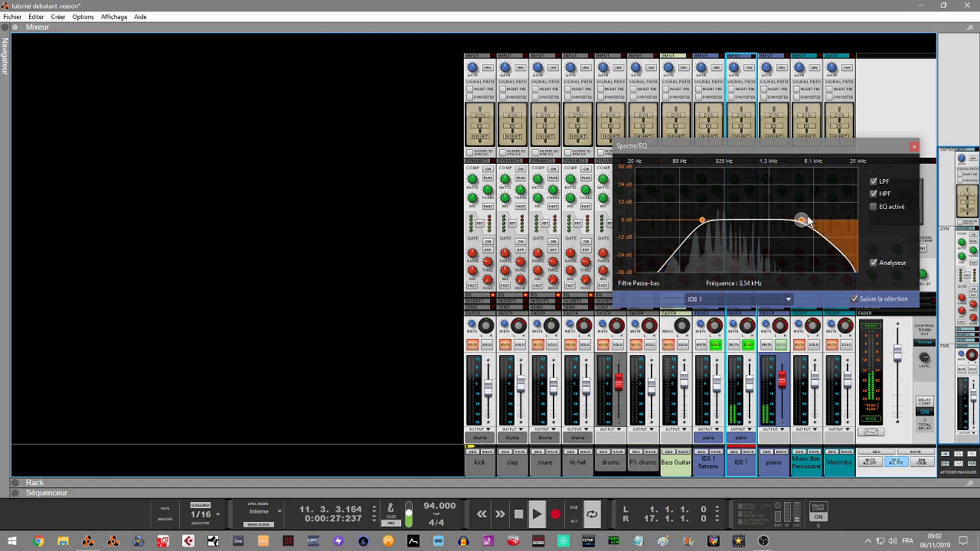
drag(805, 219, 789, 220)
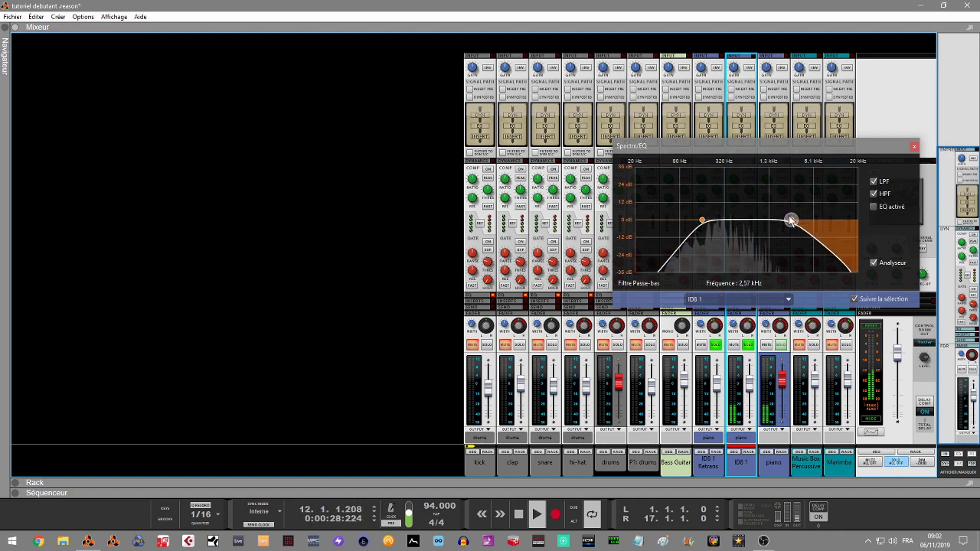
Enable the ID8 1 EQ with E mode and both bell modes, and boost the low-mid band about 6 dB near 970 Hz
click(875, 207)
drag(747, 220, 761, 216)
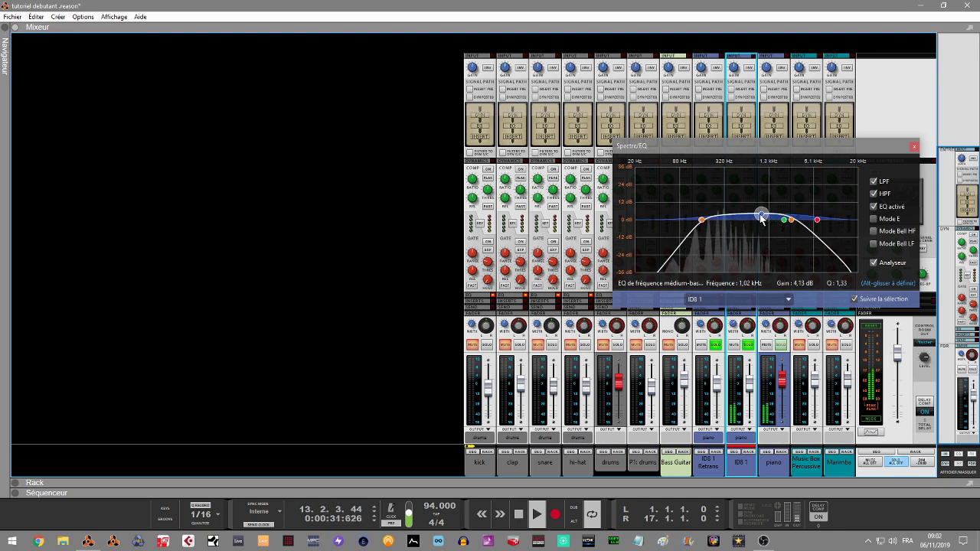
click(873, 219)
click(875, 232)
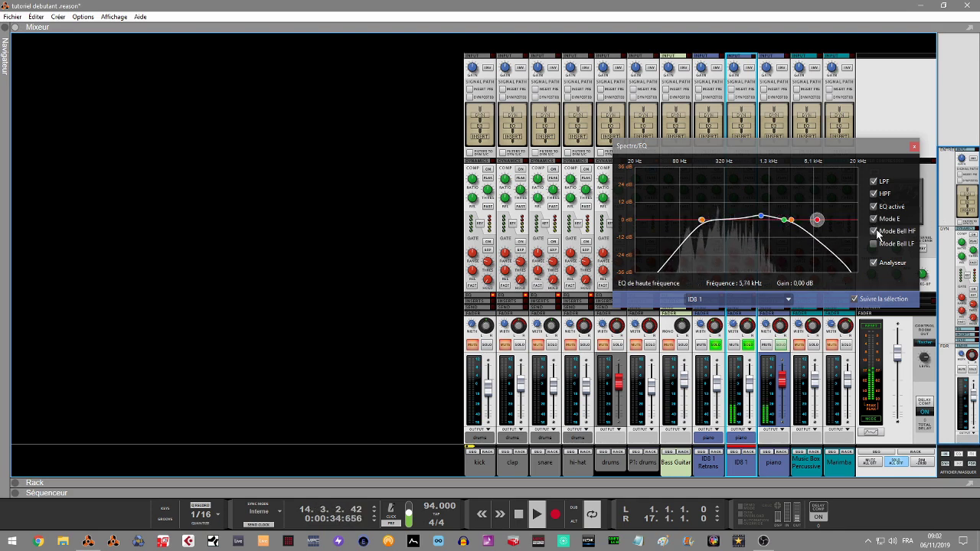
click(874, 243)
drag(760, 216, 763, 211)
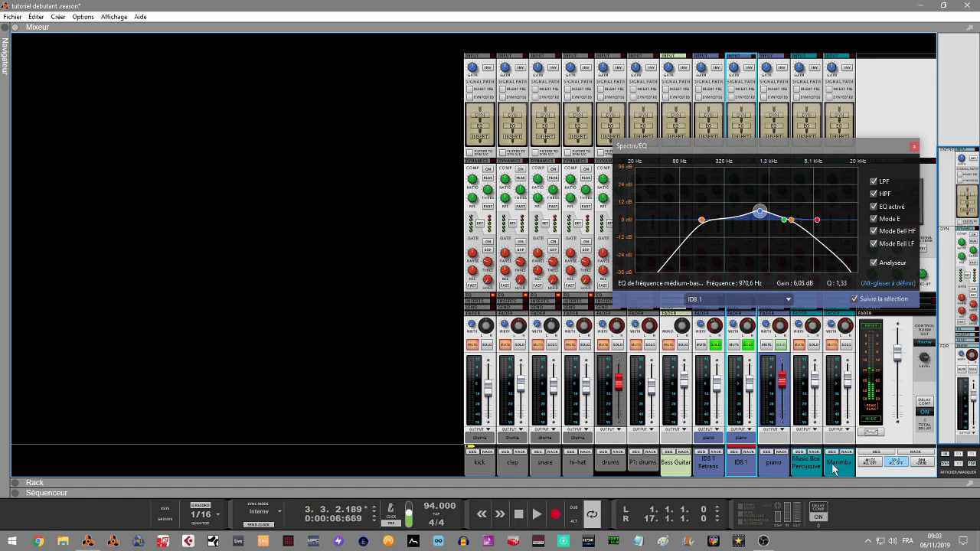
Take both ID8 1 channels out of solo, solo Music Box Percussive and Marimba instead, and start playback
click(749, 345)
click(715, 345)
click(813, 345)
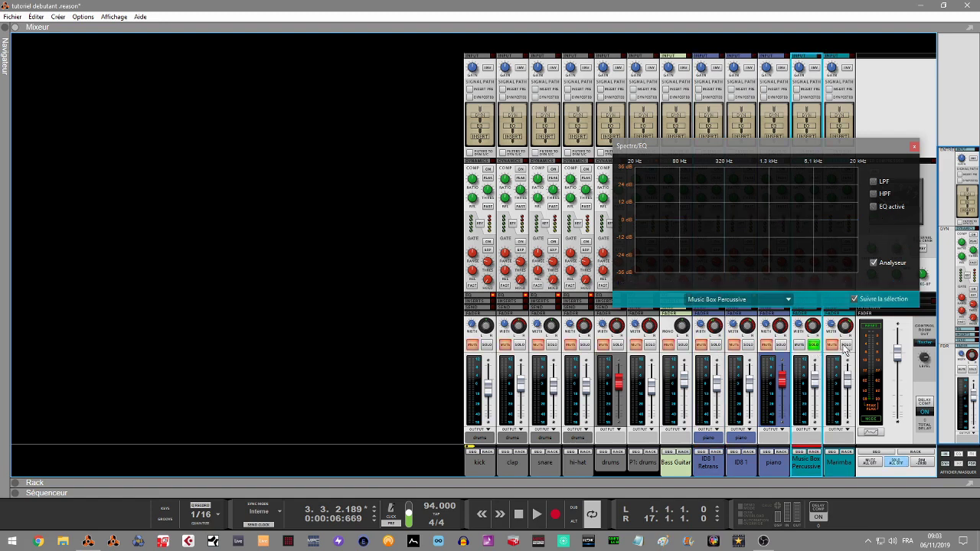
click(846, 346)
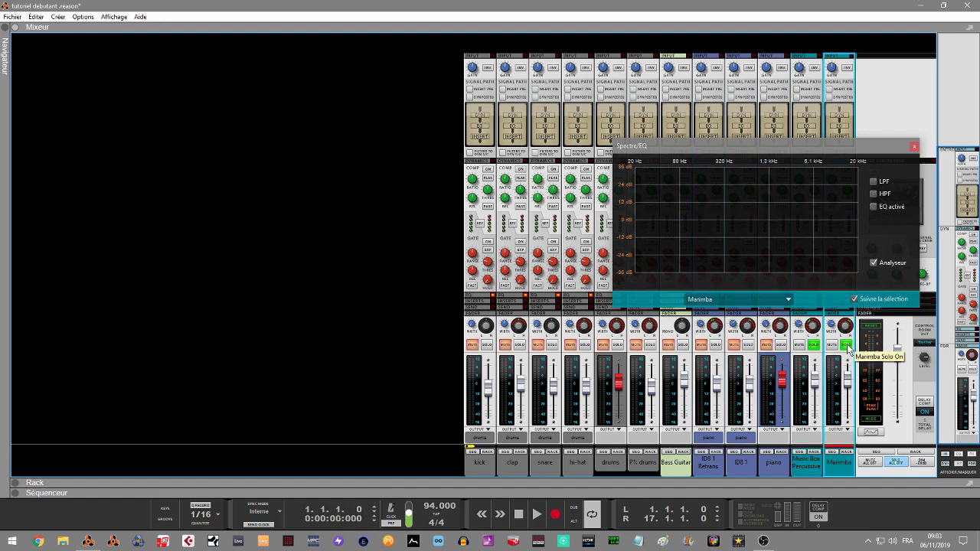
key(space)
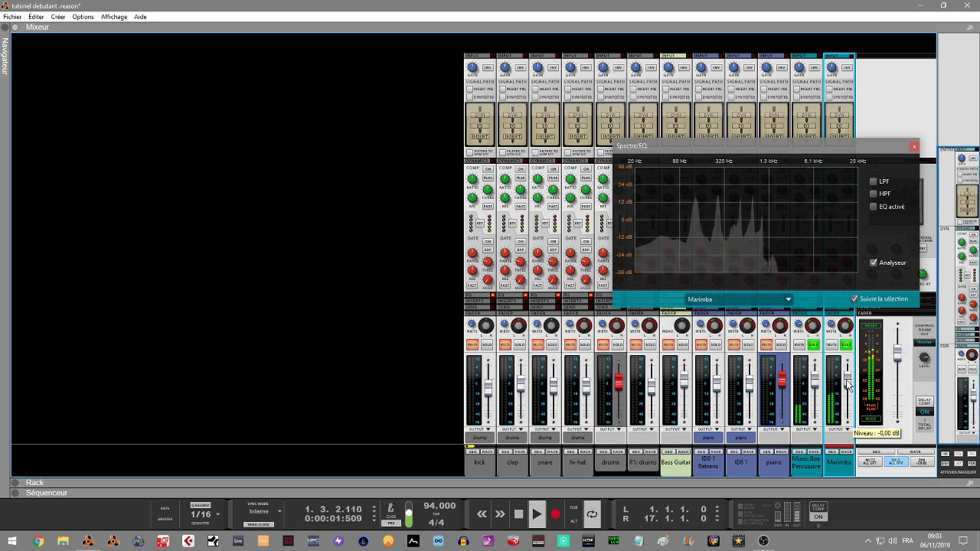
Route Music Box Percussive and Marimba together to a new output bus and name it "vibe"
click(807, 464)
click(850, 432)
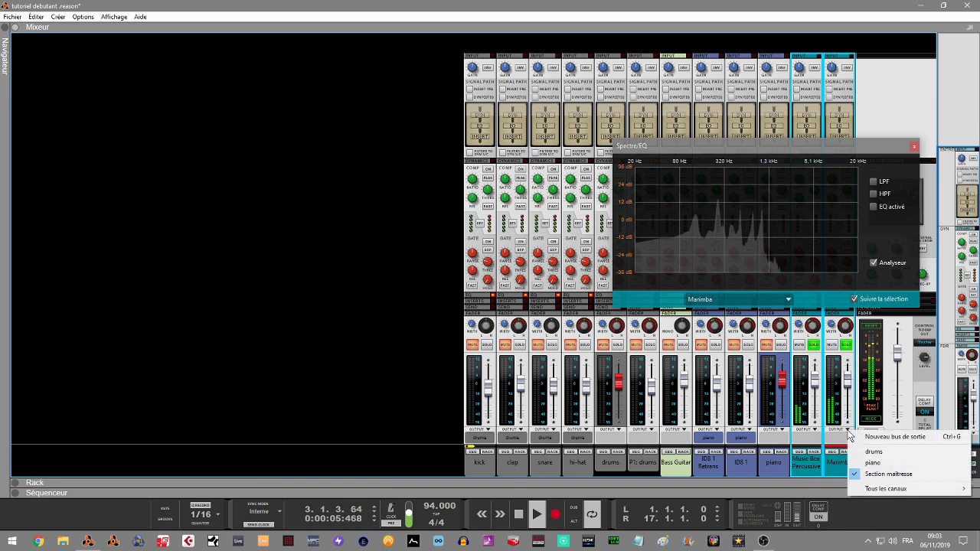
click(879, 437)
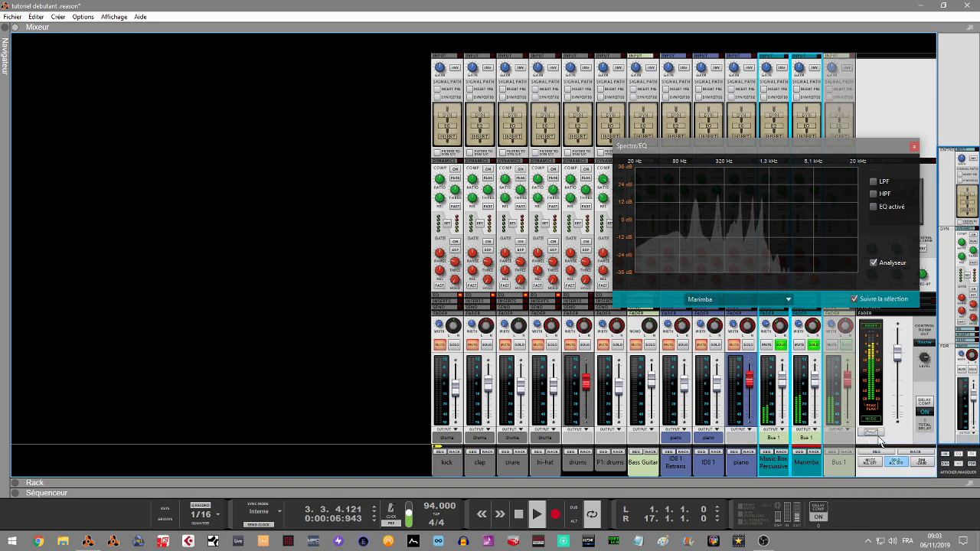
double_click(838, 461)
text(V)
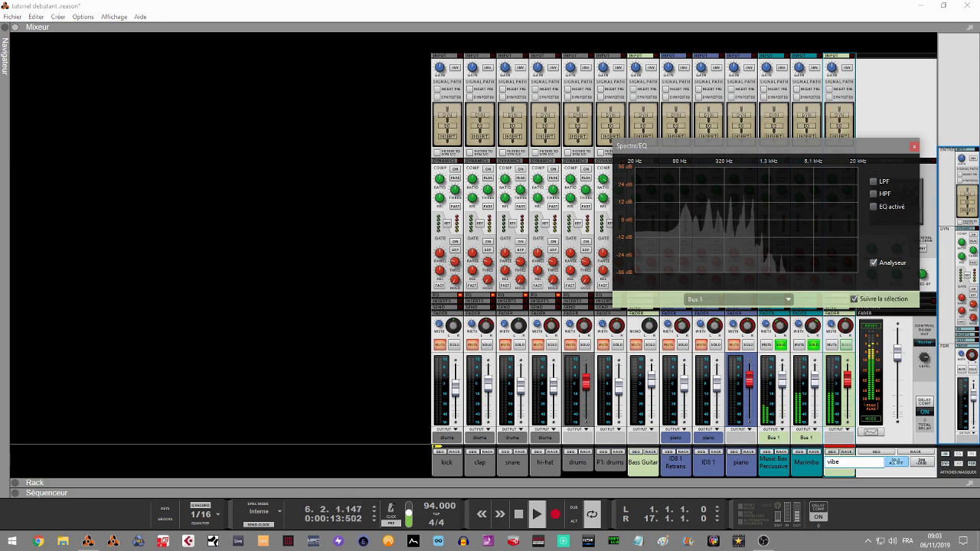
key(Return)
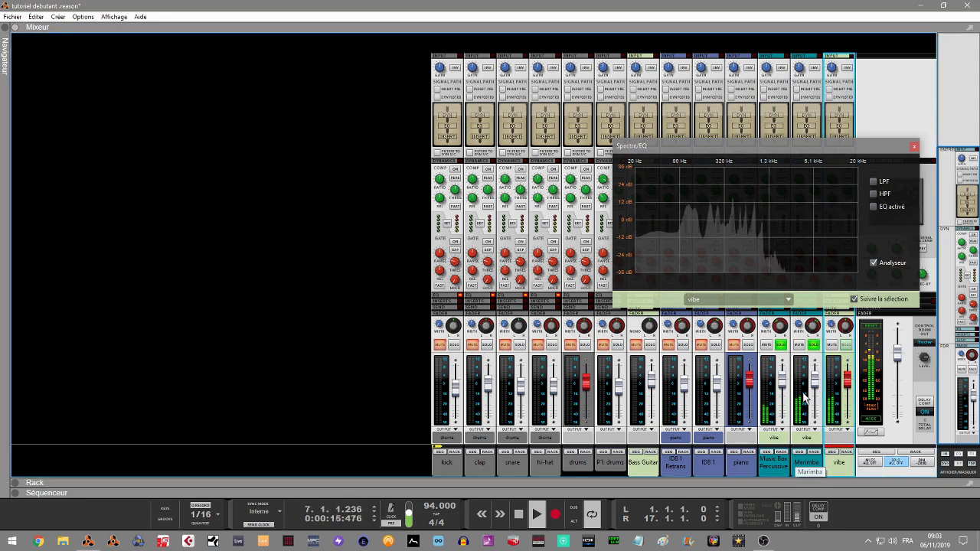
Lower the Music Box Percussive and Marimba faders, bringing the Marimba to about -9.8 dB
drag(782, 387, 817, 397)
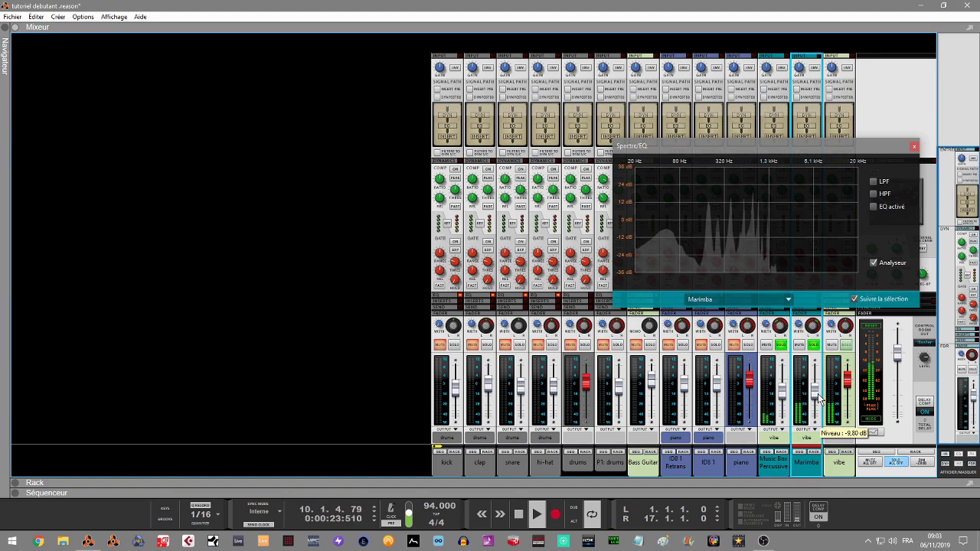
Solo the piano bus alongside the vibe channels, set Music Box Percussive to about -6 dB, and rebalance the Marimba fader against it
click(782, 396)
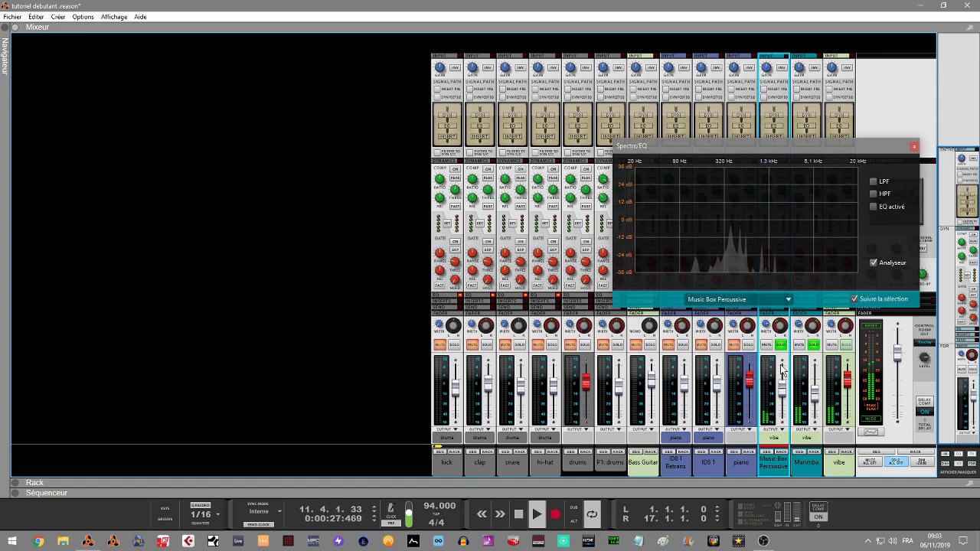
click(748, 346)
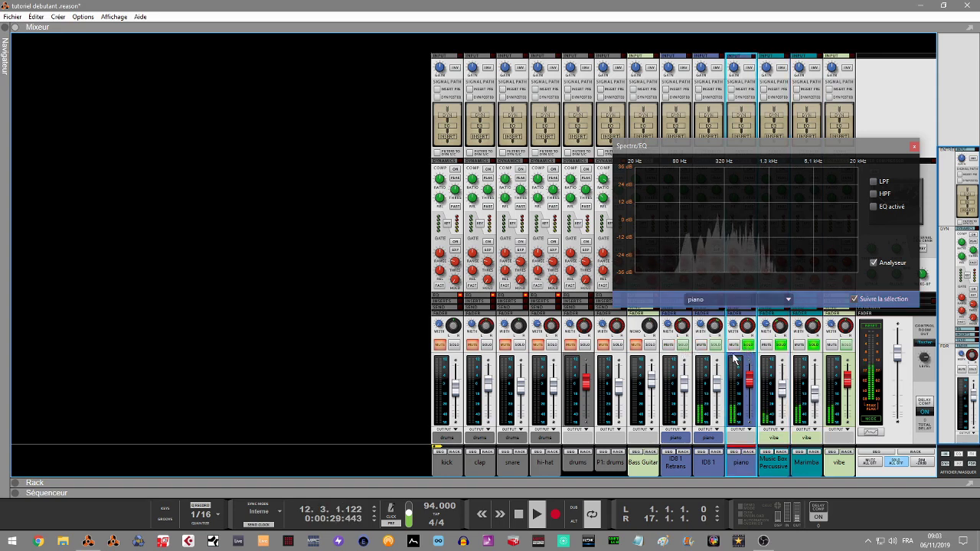
click(790, 383)
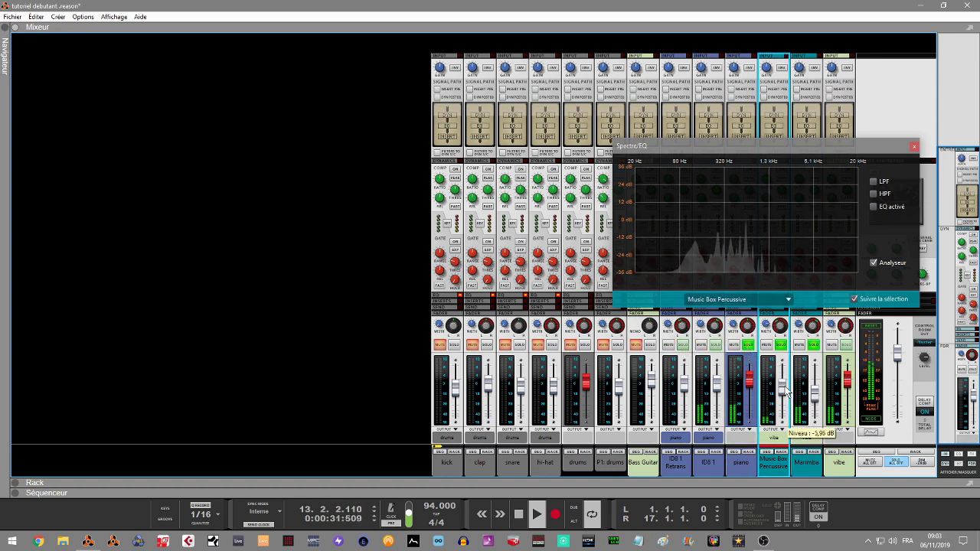
click(813, 402)
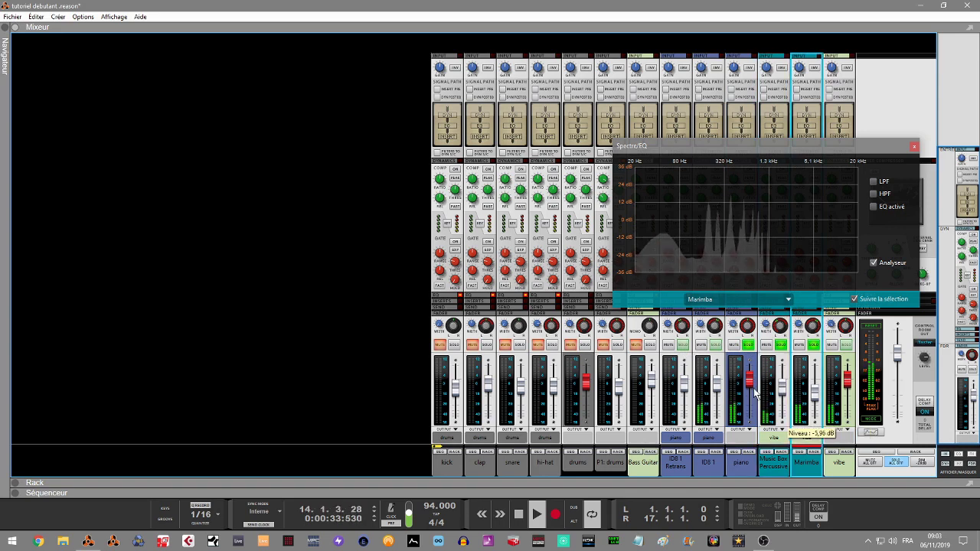
click(814, 345)
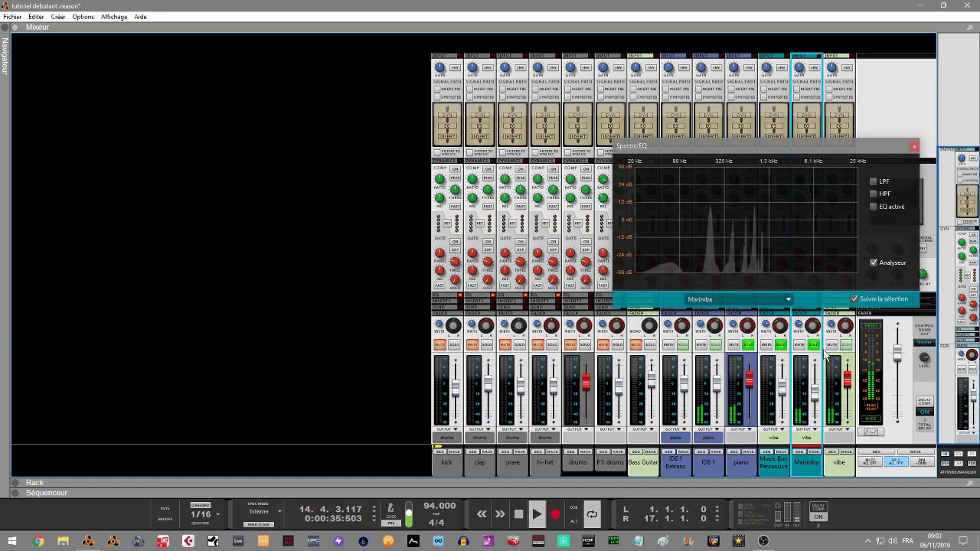
click(781, 346)
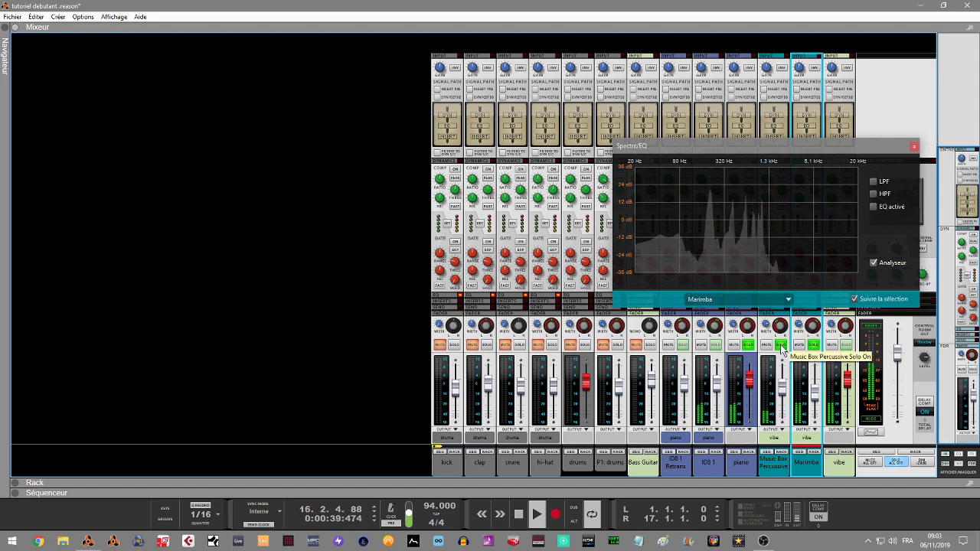
Filter Music Box Percussive with a high-pass at about 224 Hz and a low-pass at about 1.93 kHz
click(768, 380)
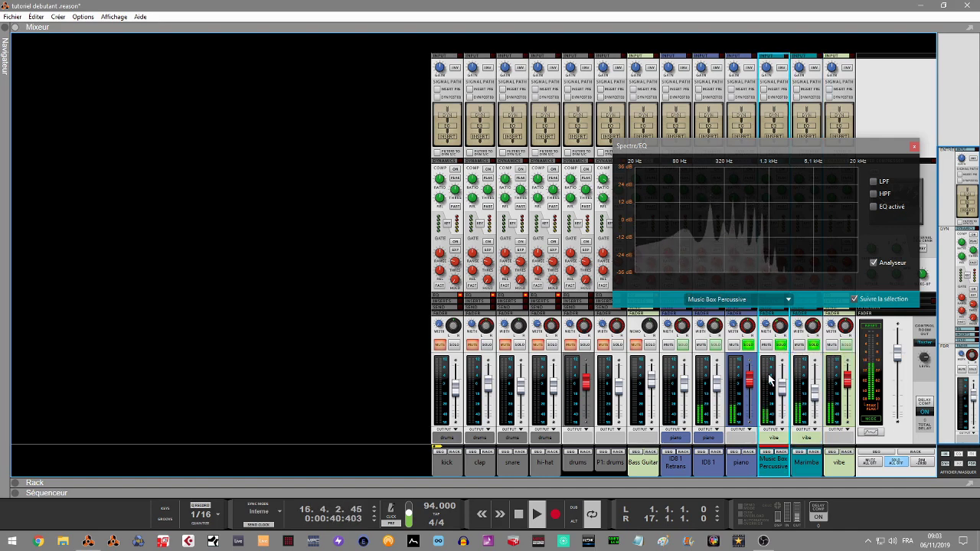
click(871, 193)
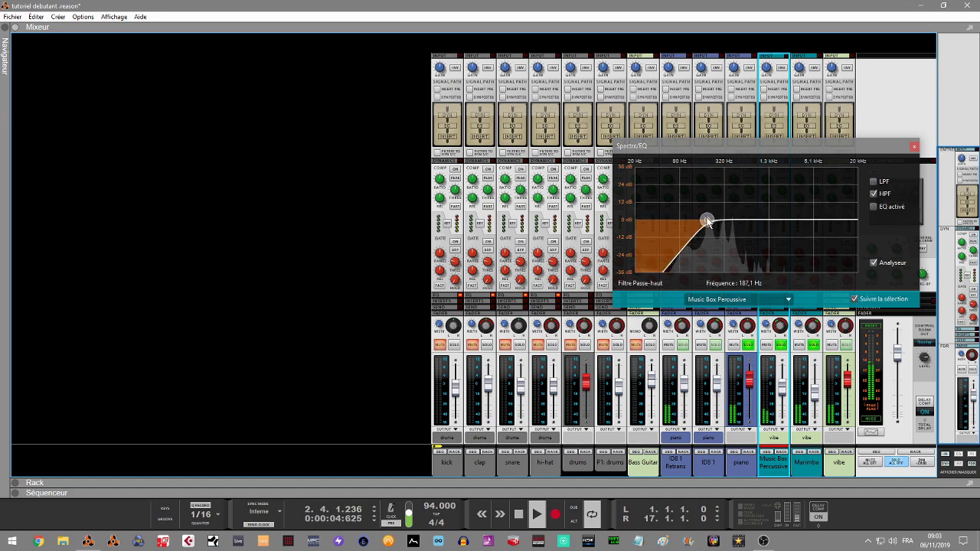
drag(702, 221, 712, 221)
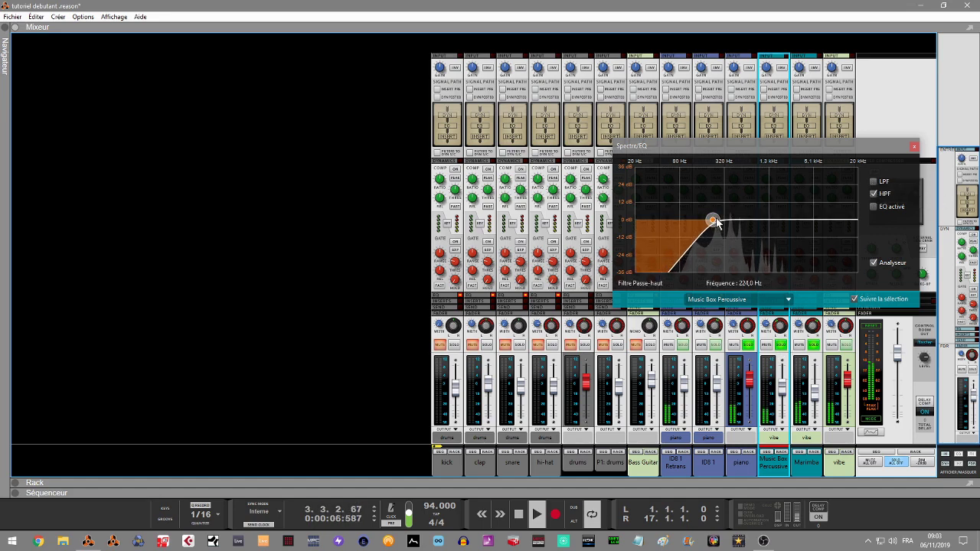
click(877, 182)
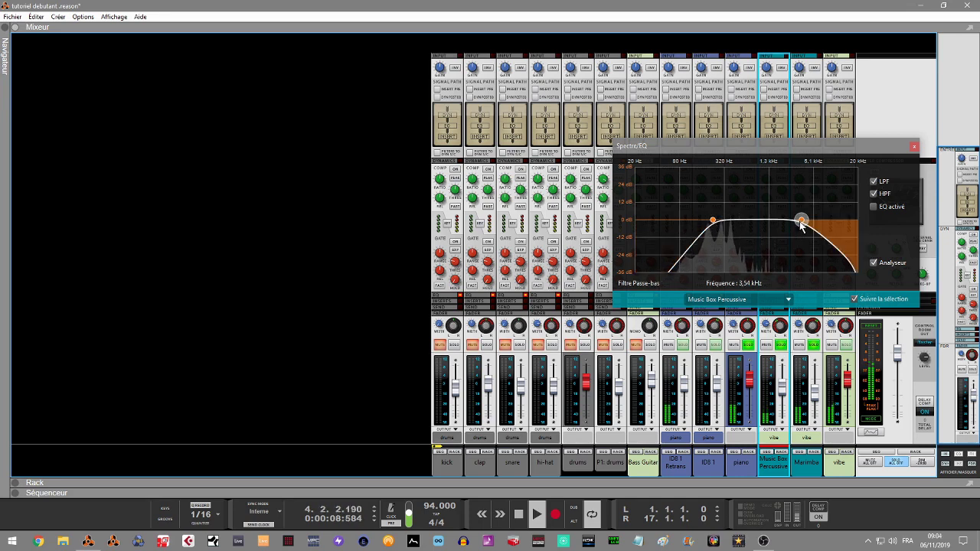
drag(806, 224, 781, 221)
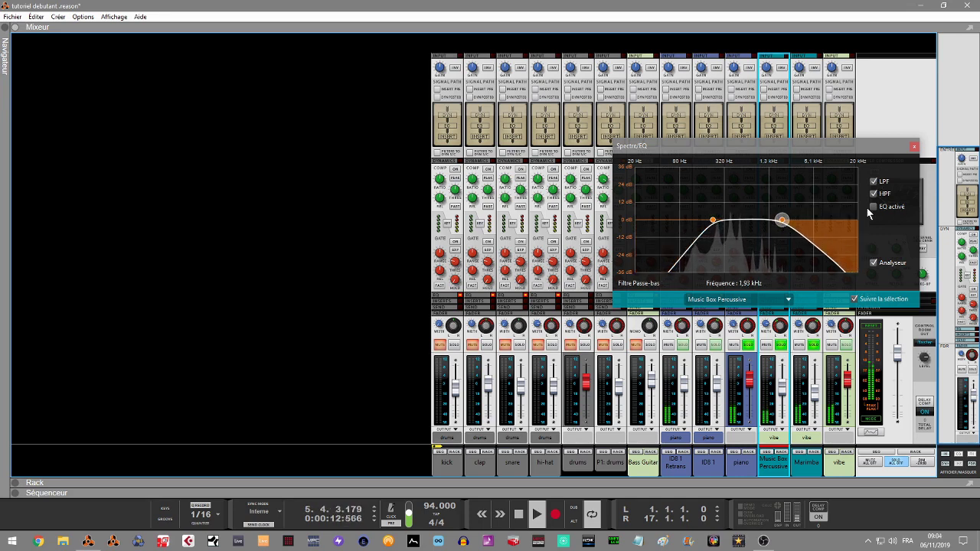
With only Music Box Percussive soloed, enable its EQ with E mode and both bells, boosting the low-mids about 2.5 dB near 1.05 kHz and the high-mids
click(749, 352)
click(814, 348)
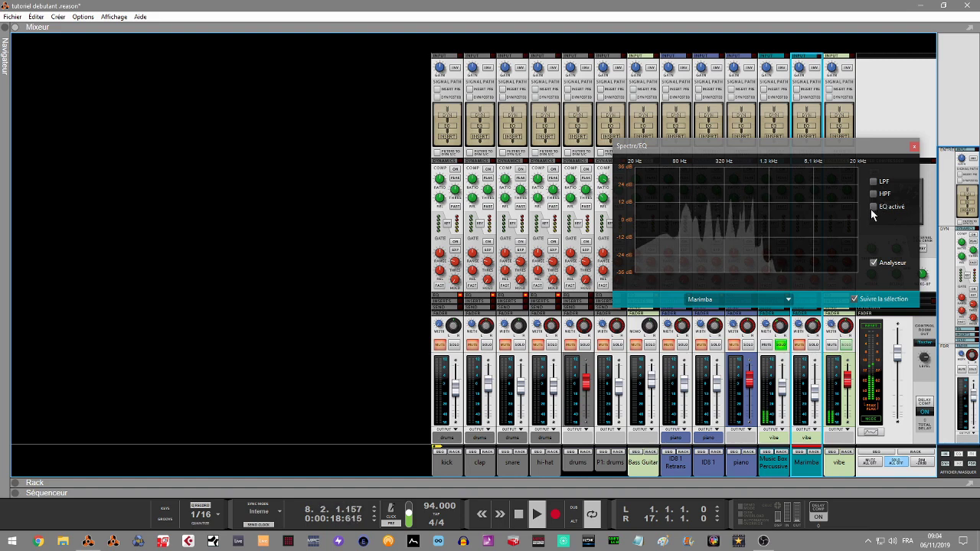
click(771, 370)
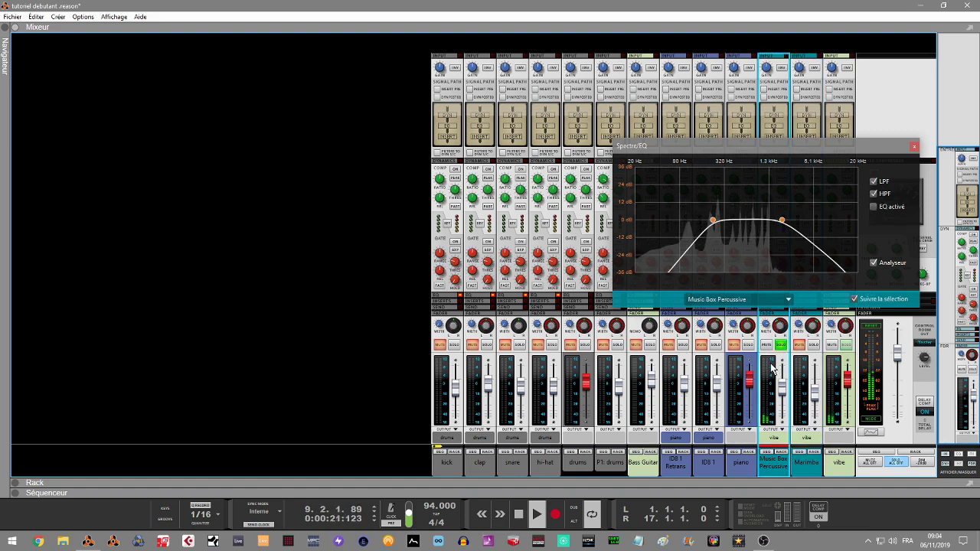
click(873, 207)
click(873, 218)
click(873, 231)
click(874, 243)
drag(746, 220, 767, 215)
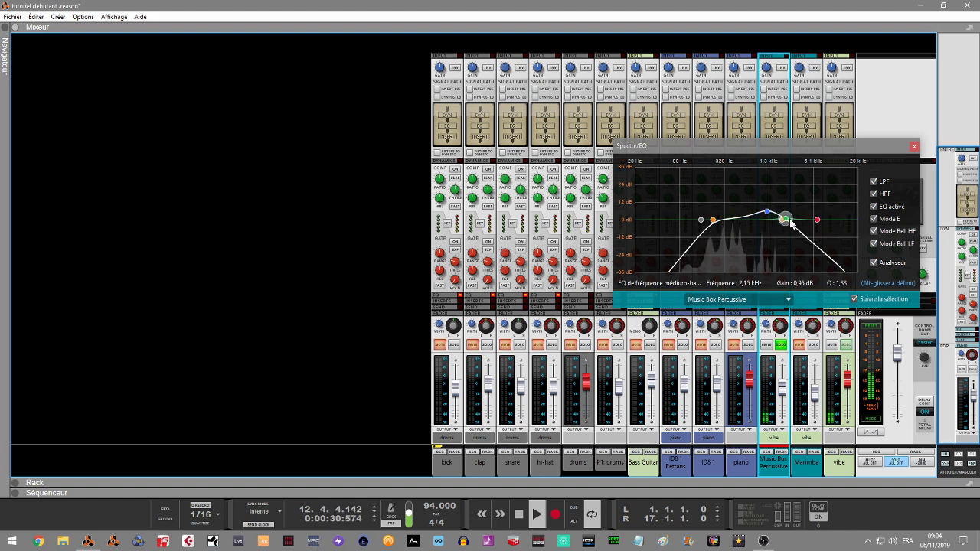
mouse_move(781, 220)
mouse_down()
mouse_move(755, 220)
mouse_move(802, 221)
mouse_move(773, 216)
mouse_move(792, 212)
mouse_move(767, 219)
mouse_move(792, 212)
mouse_move(767, 219)
mouse_up()
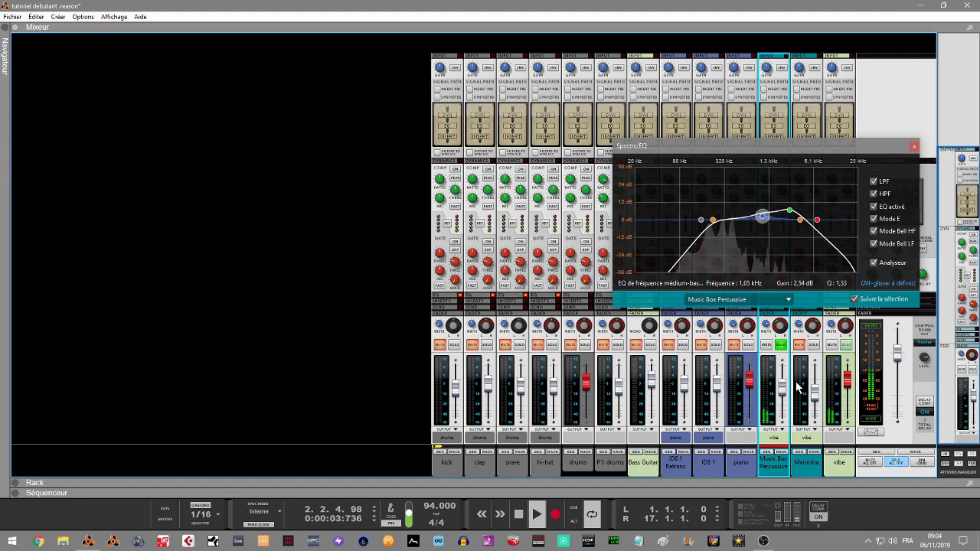
Solo the Marimba instead of Music Box Percussive and enable the Marimba's low-pass and high-pass filters
click(813, 345)
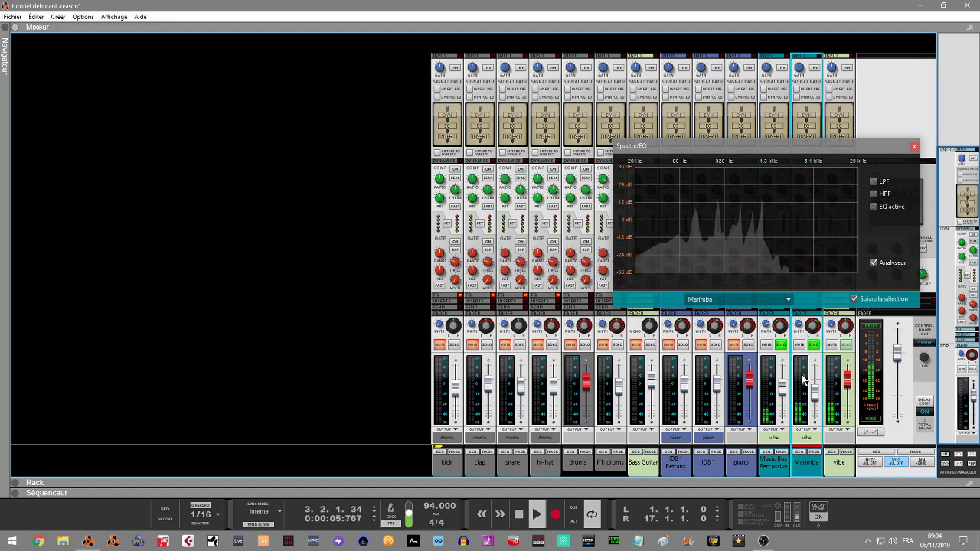
click(781, 345)
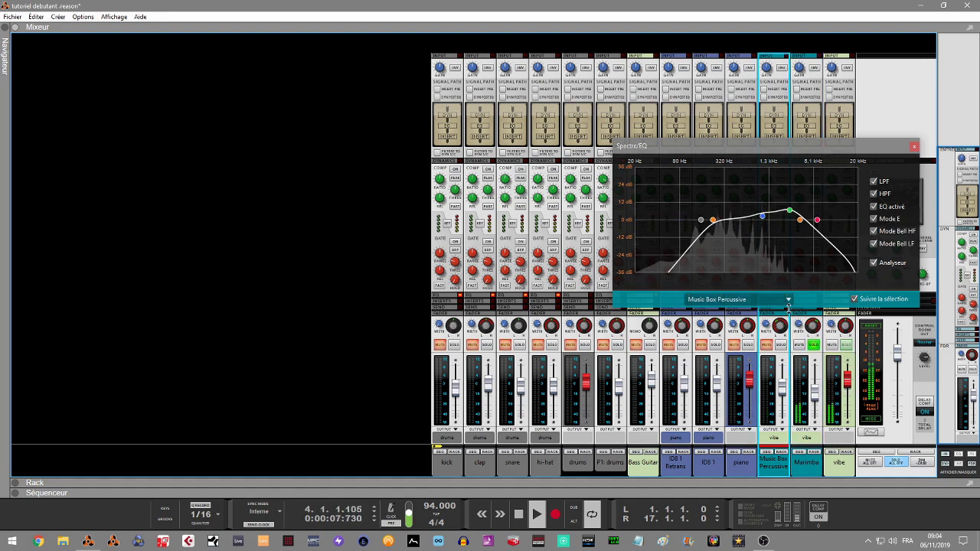
click(802, 382)
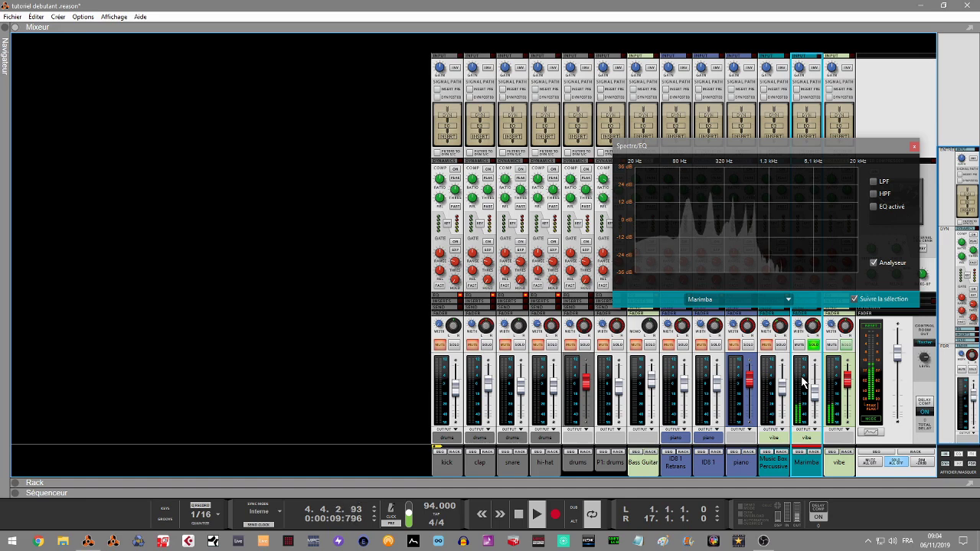
click(873, 181)
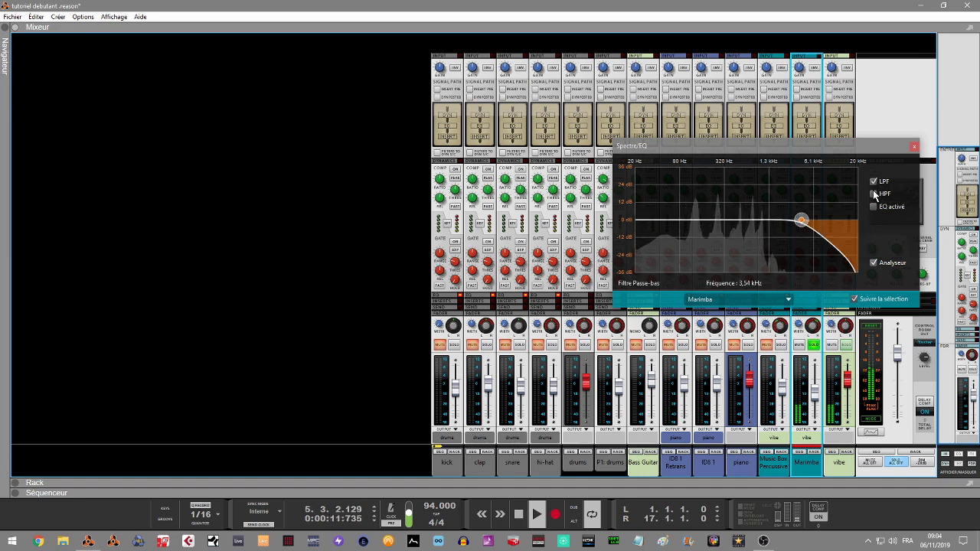
click(873, 194)
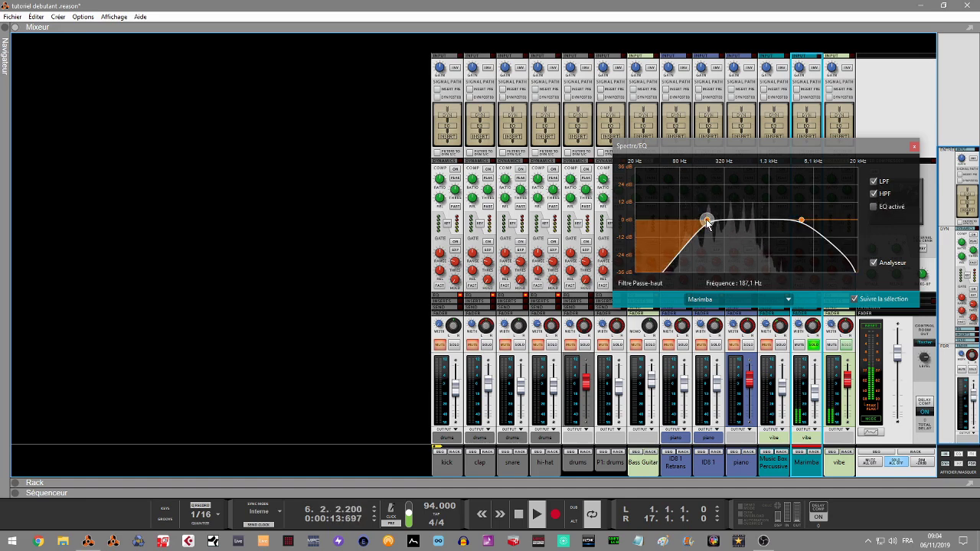
Enable the Marimba EQ in E mode, boost its low-mid band, and cut the high-mid band about 2.9 dB near 970 Hz
click(873, 207)
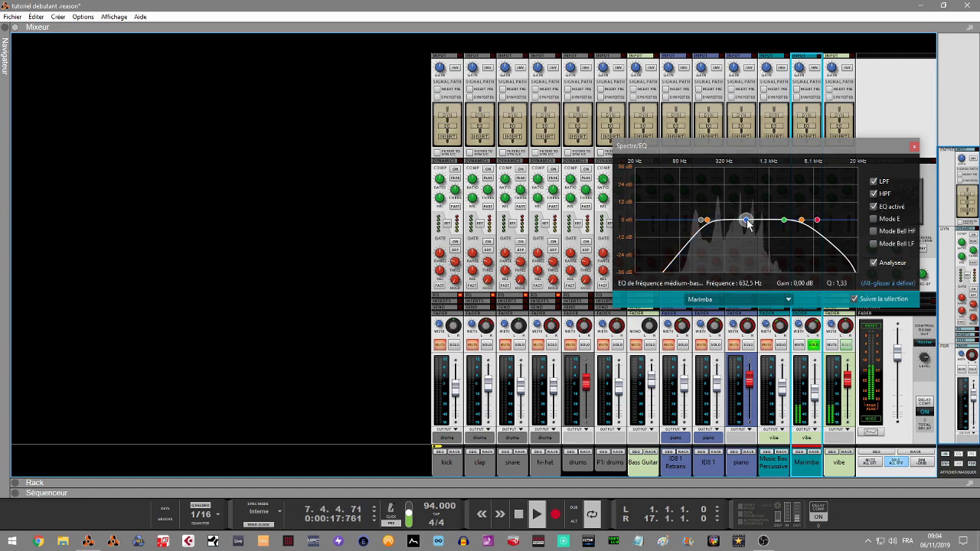
drag(746, 221, 757, 212)
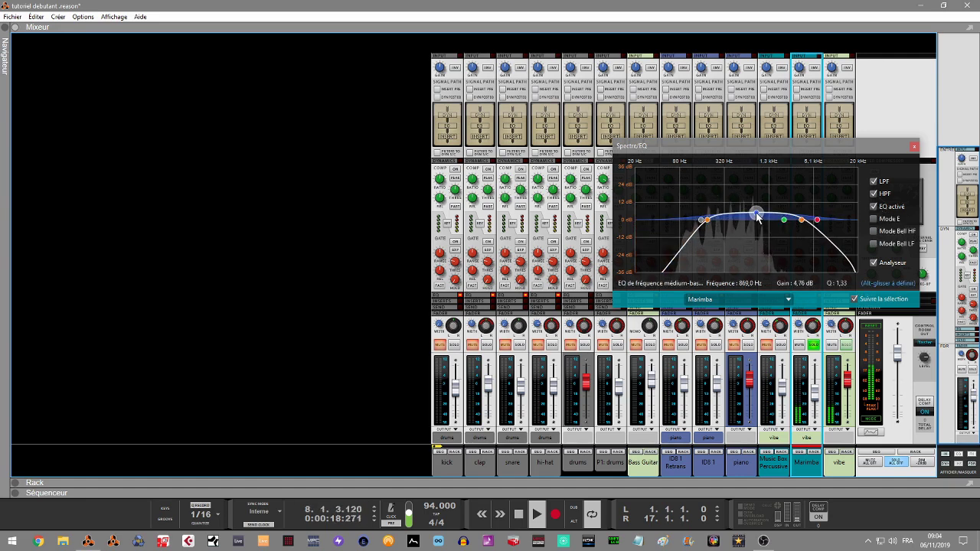
click(872, 220)
drag(759, 213, 758, 216)
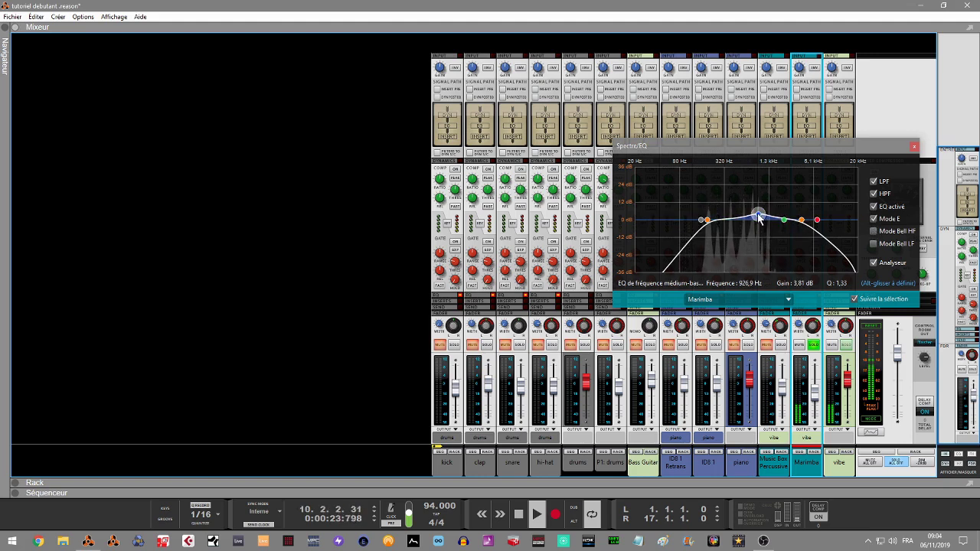
drag(734, 221, 766, 222)
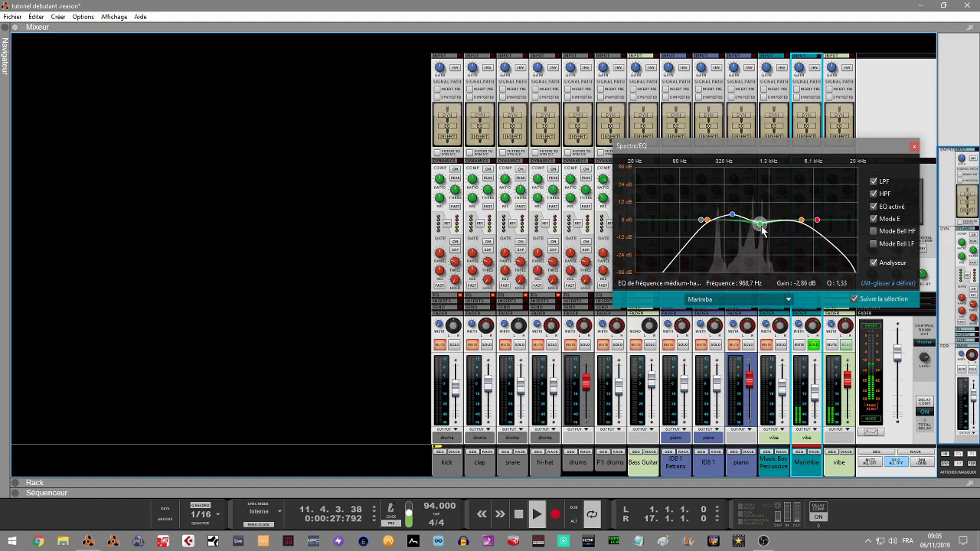
Boost the Marimba's high band about 3.5 dB near 1.89 kHz, with the HF and LF bell modes enabled
click(817, 219)
drag(816, 219, 781, 219)
click(801, 220)
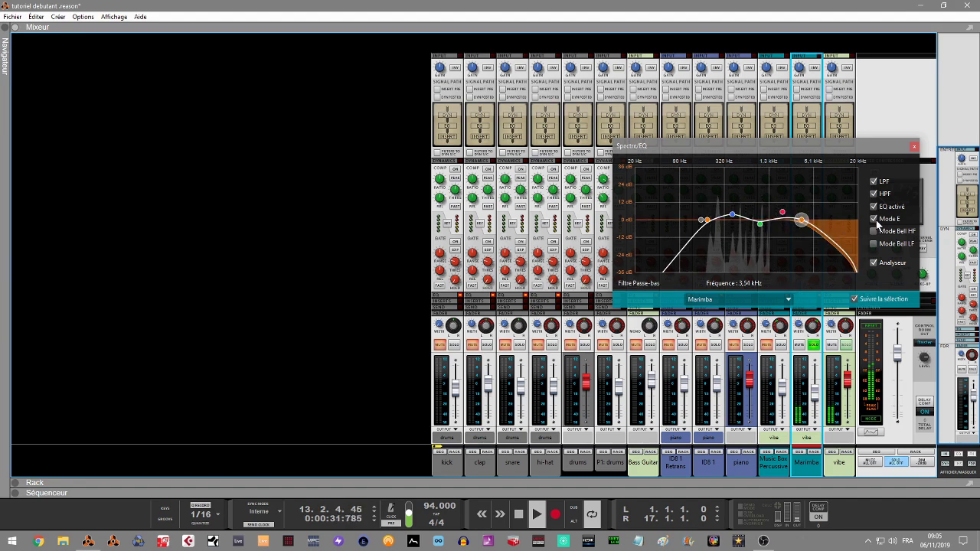
click(873, 232)
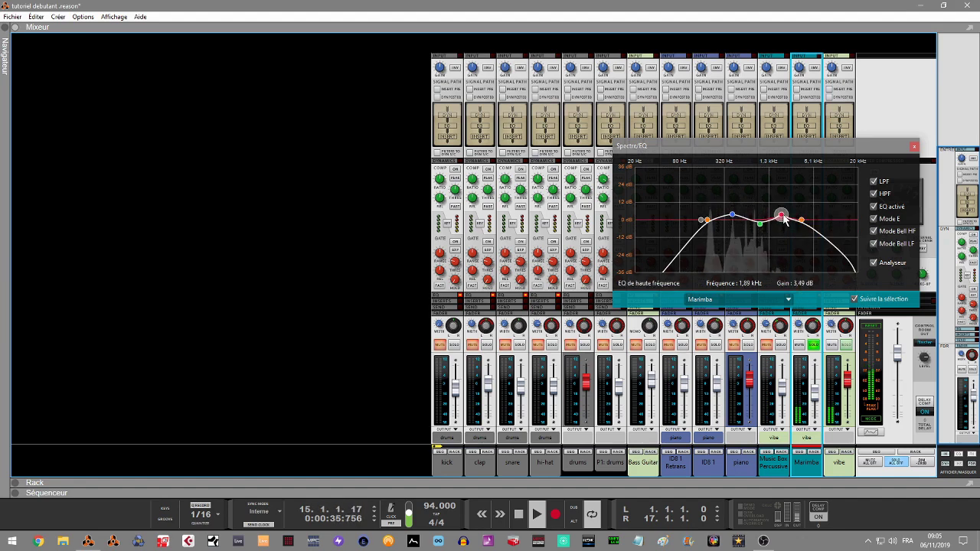
Solo Music Box Percussive and the piano bus together with the Marimba
click(780, 346)
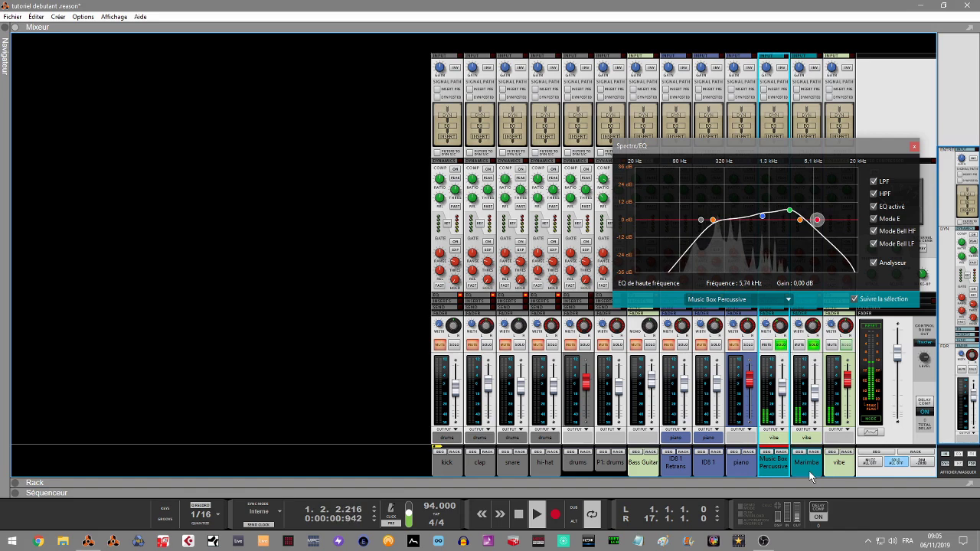
click(746, 346)
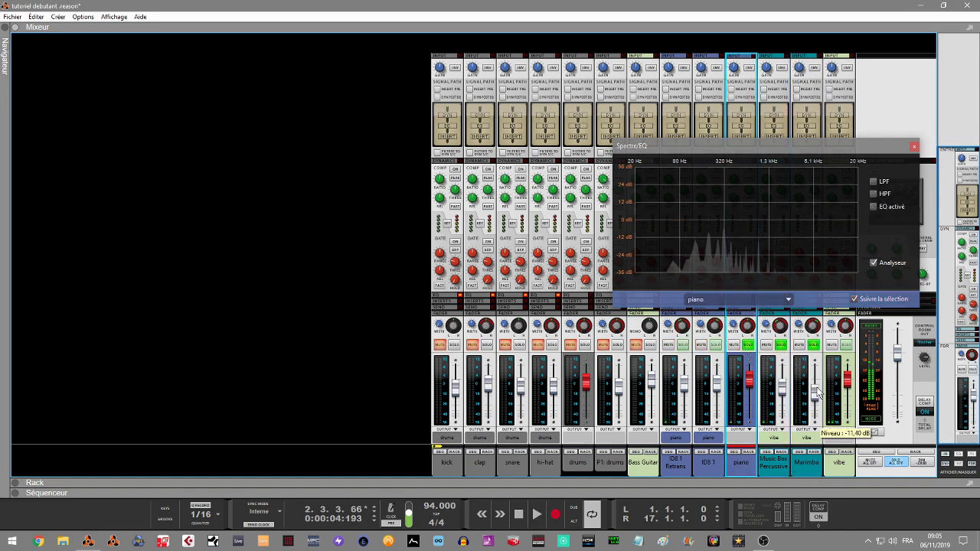
Set the channel colour of Music Box Percussive, Marimba and the vibe bus to Bleu-vert
shift+click(778, 465)
shift+click(798, 466)
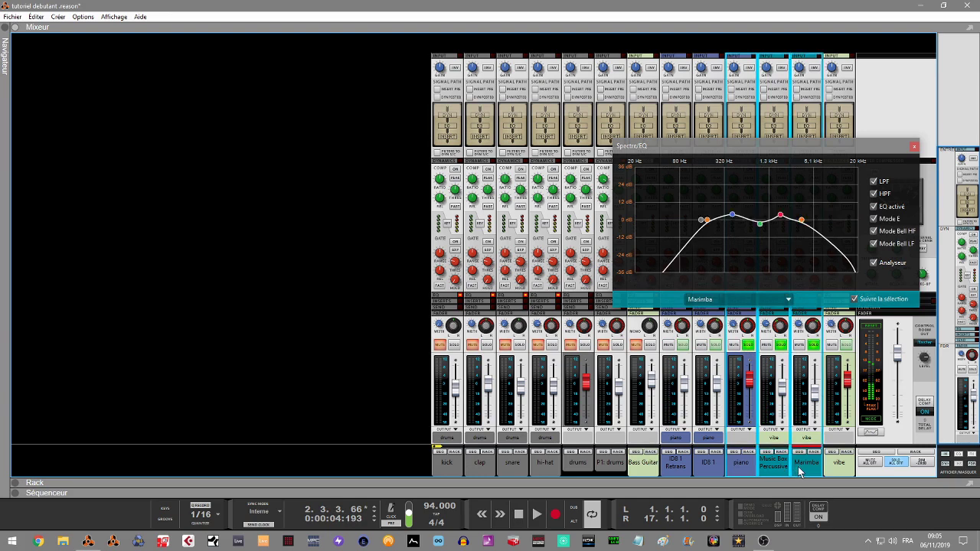
shift+click(839, 465)
ctrl+click(749, 465)
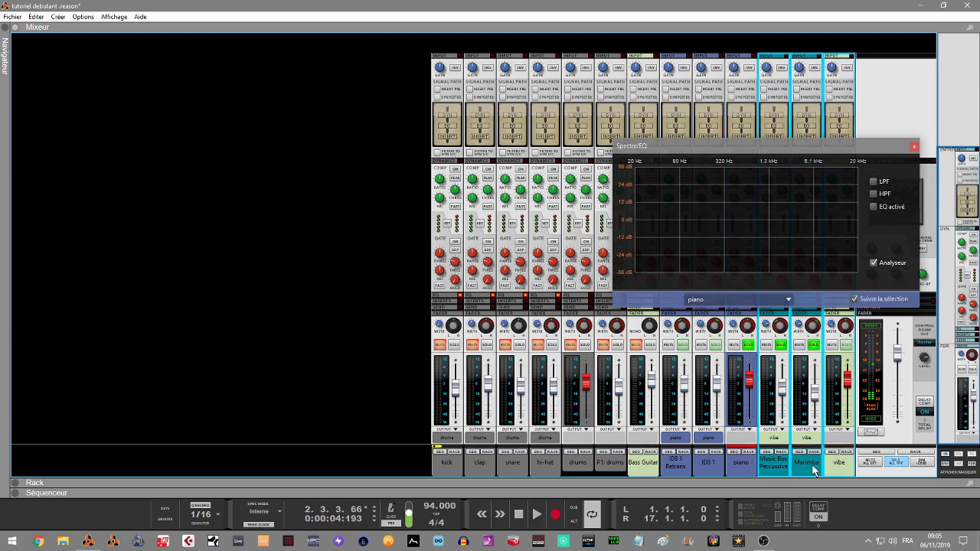
right_click(832, 465)
mouse_move(850, 457)
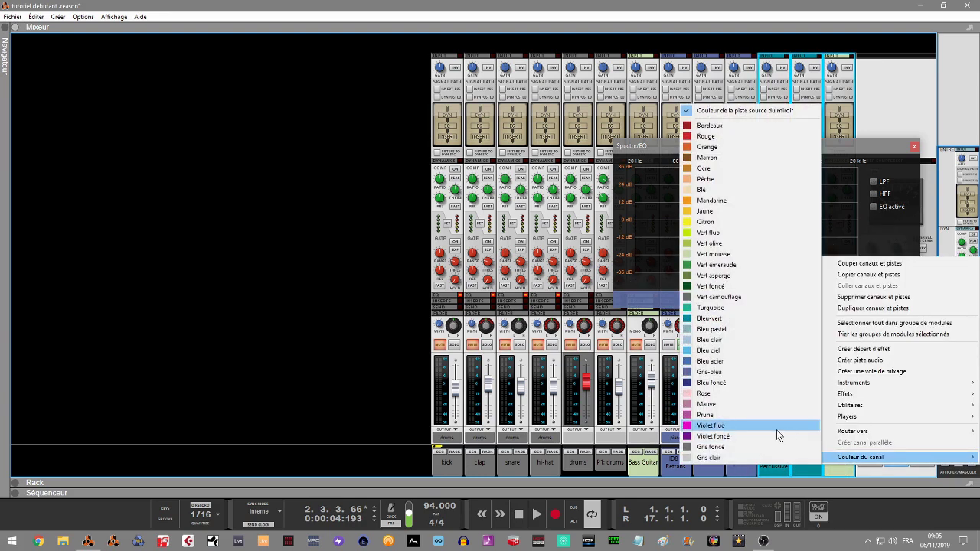
click(732, 320)
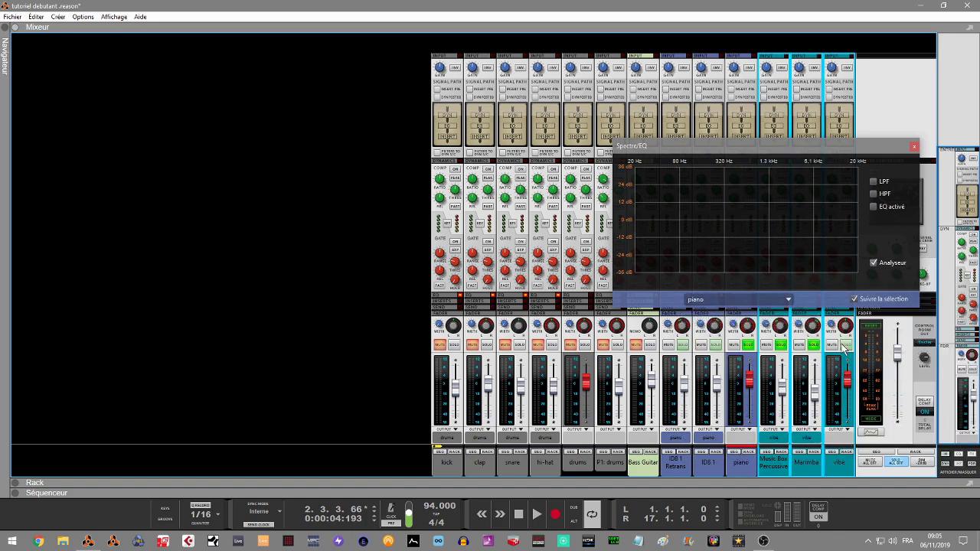
Play the song, clear all channel solos, and lower the Bass Guitar level to about -2.81 dB
key(space)
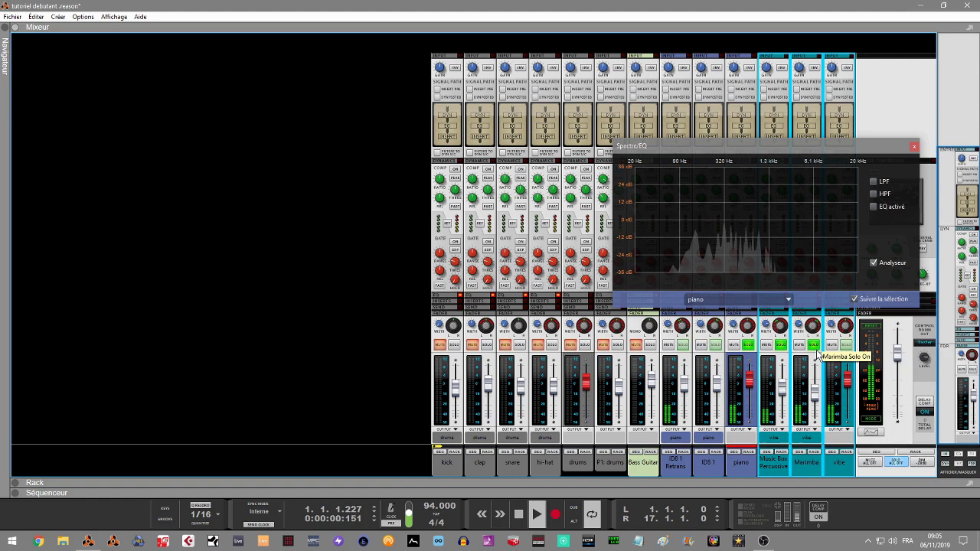
click(893, 460)
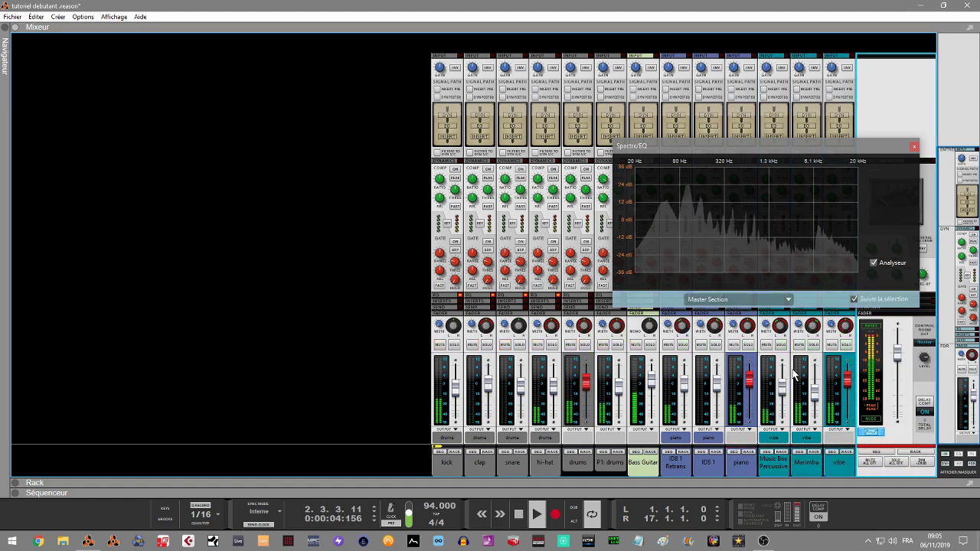
click(652, 387)
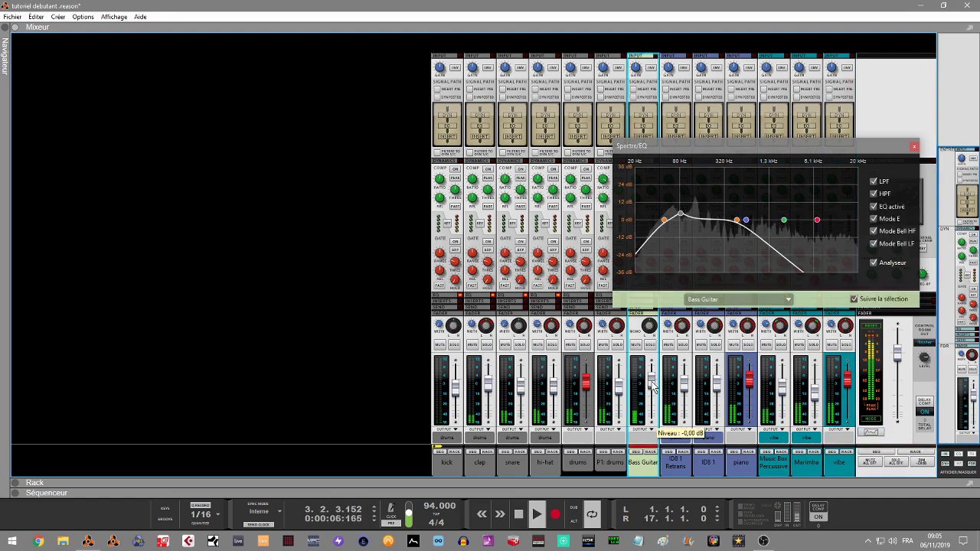
scroll(652, 388, down, 2)
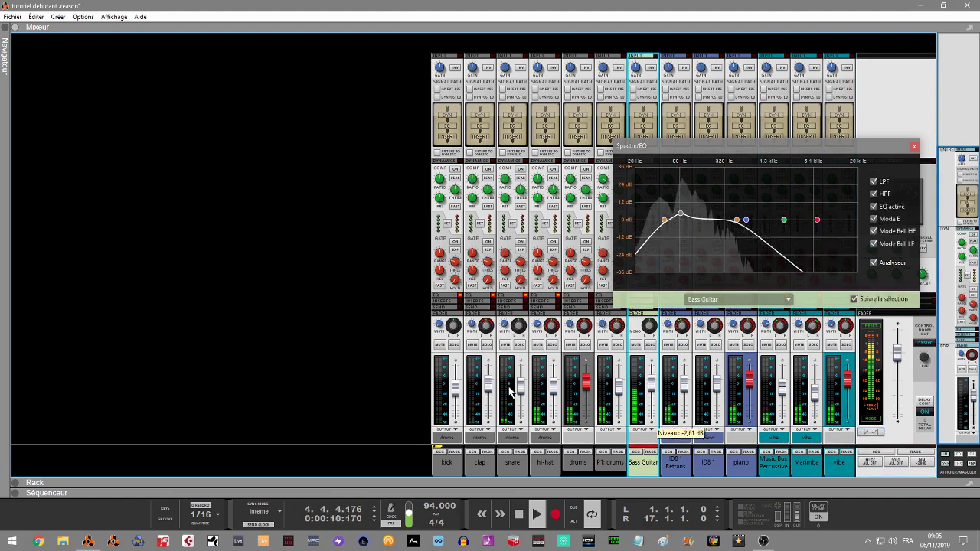
Rebalance the kick, piano bus and Bass Guitar levels in the full mix, lowering the bass further, and close the Spectrum EQ window
click(457, 399)
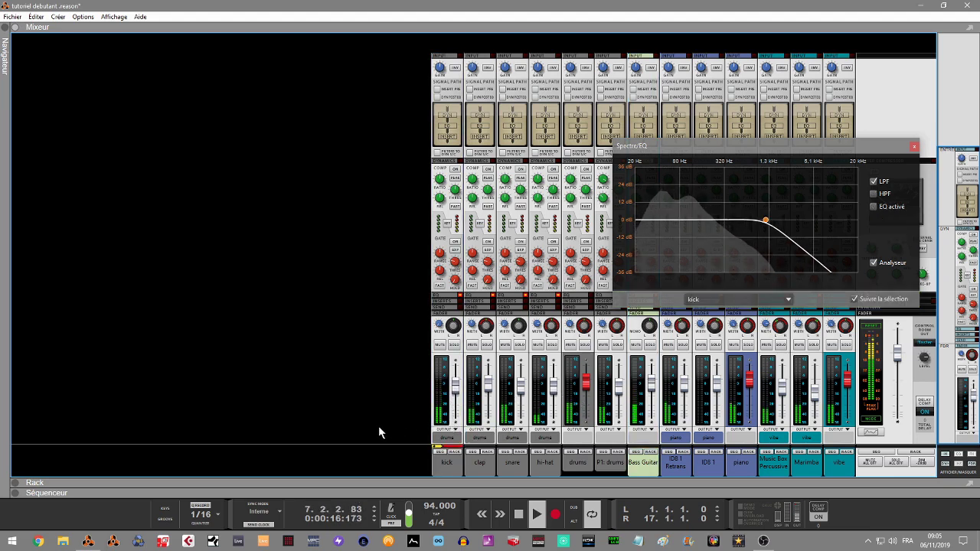
click(749, 385)
drag(749, 385, 749, 387)
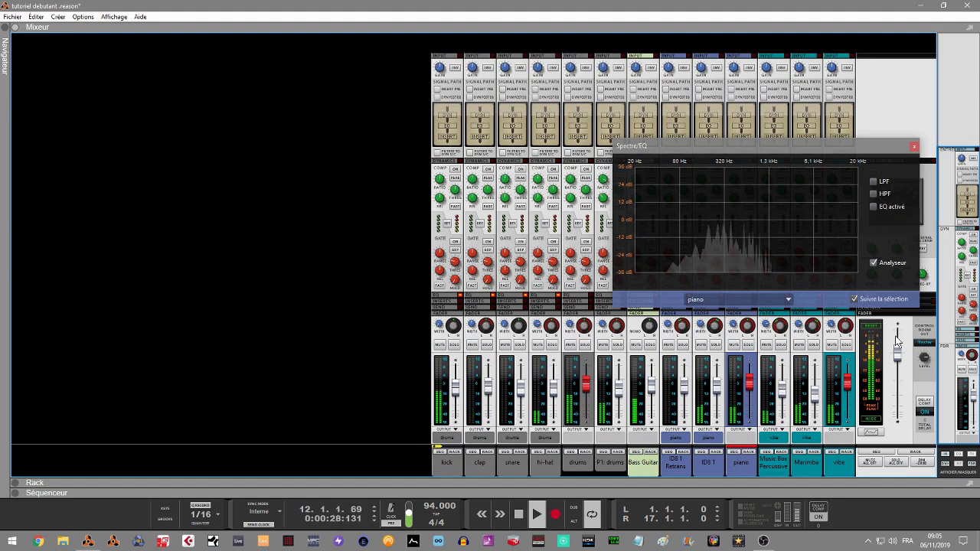
click(655, 393)
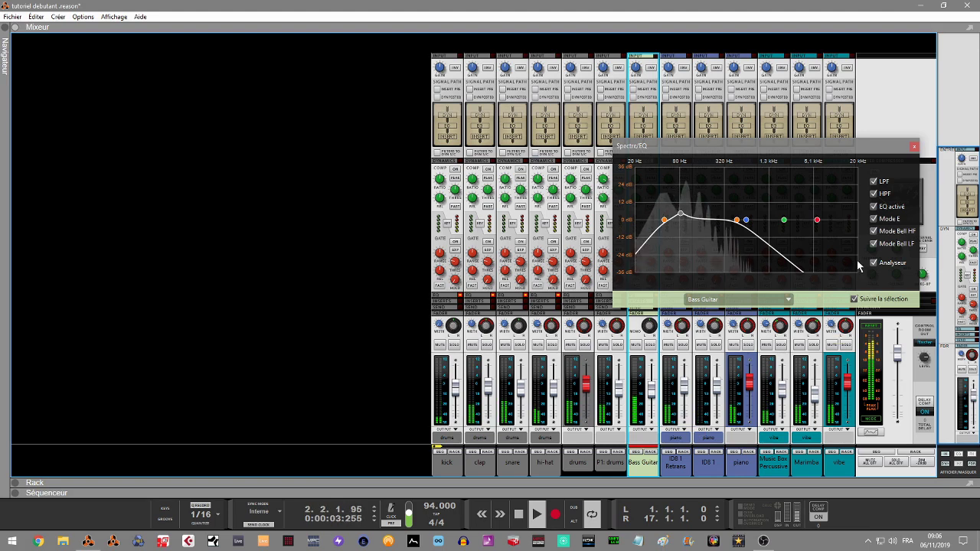
click(914, 147)
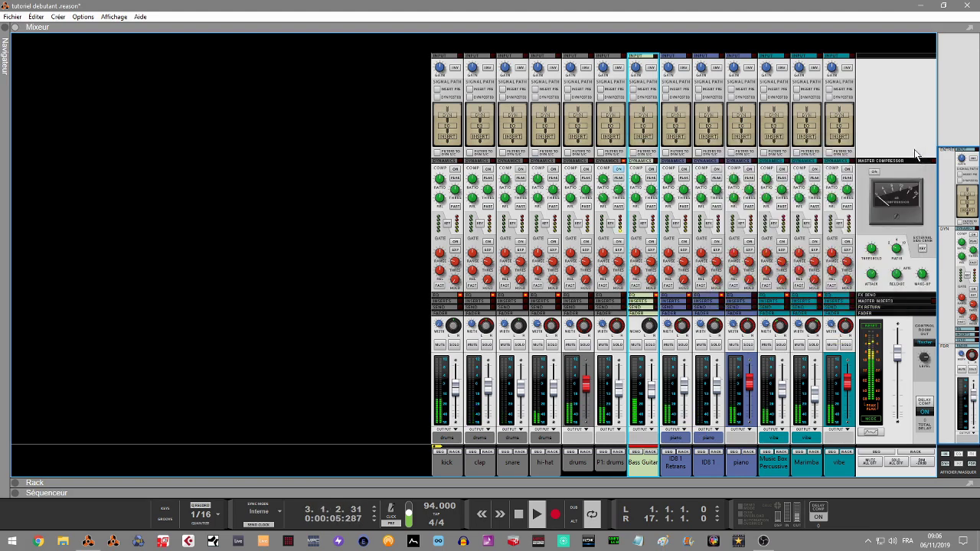
Stop playback, select all mixer channels and sort the selected device groups
click(412, 266)
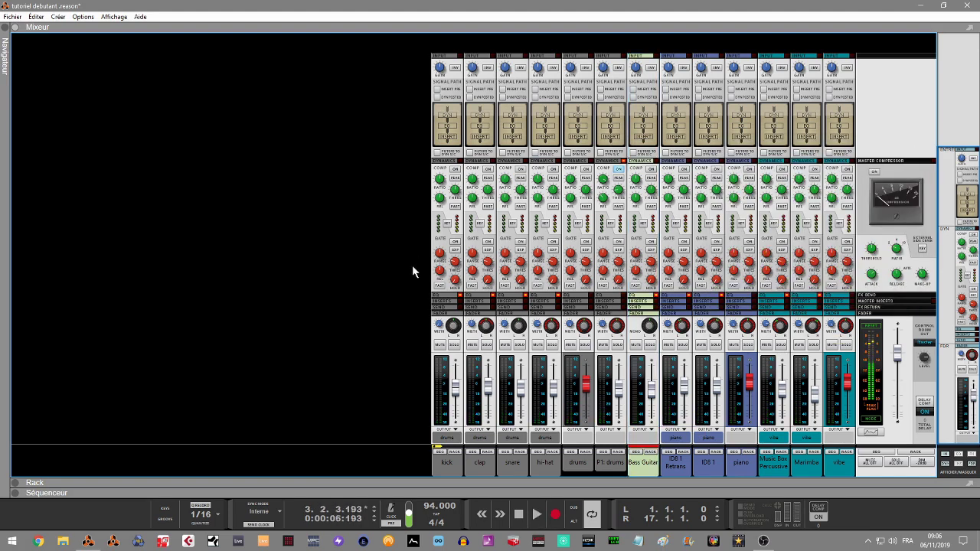
key(ctrl+a)
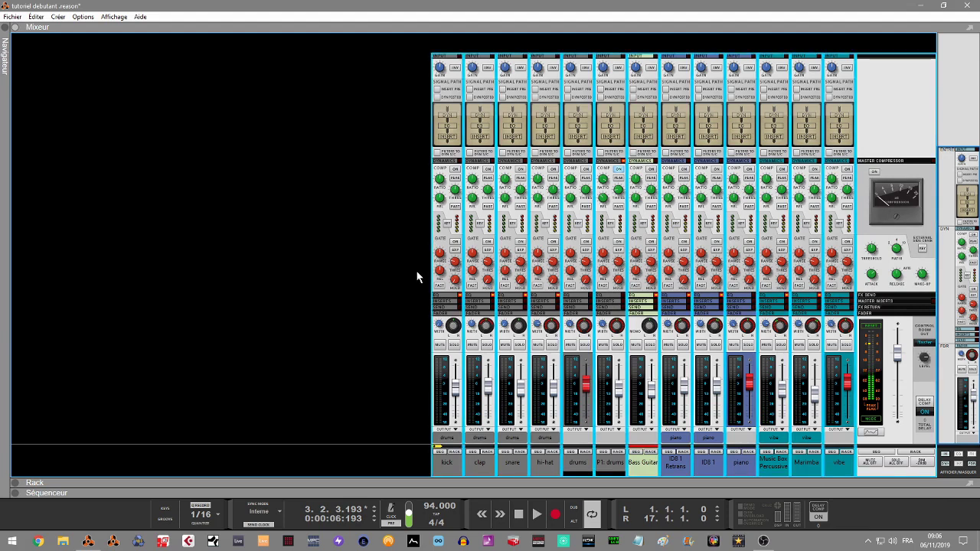
right_click(448, 364)
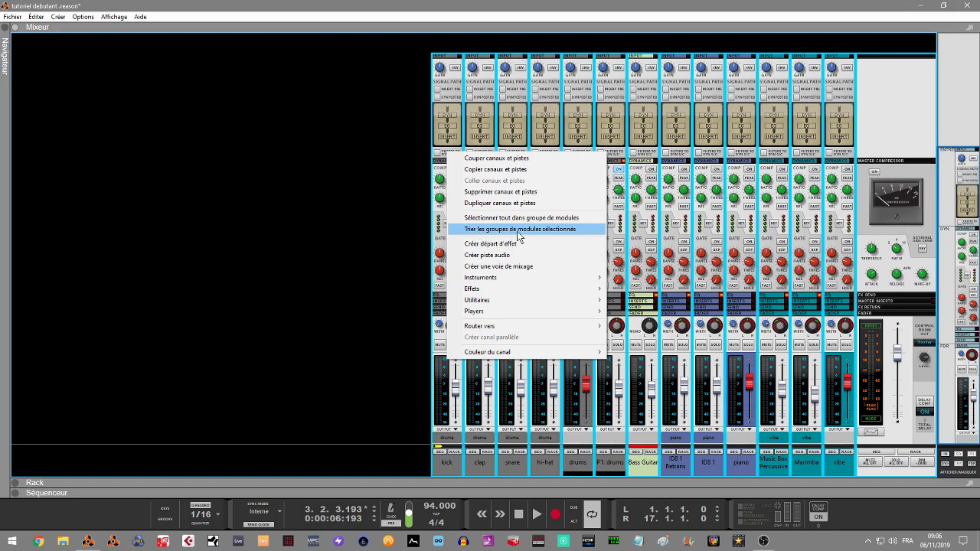
click(568, 230)
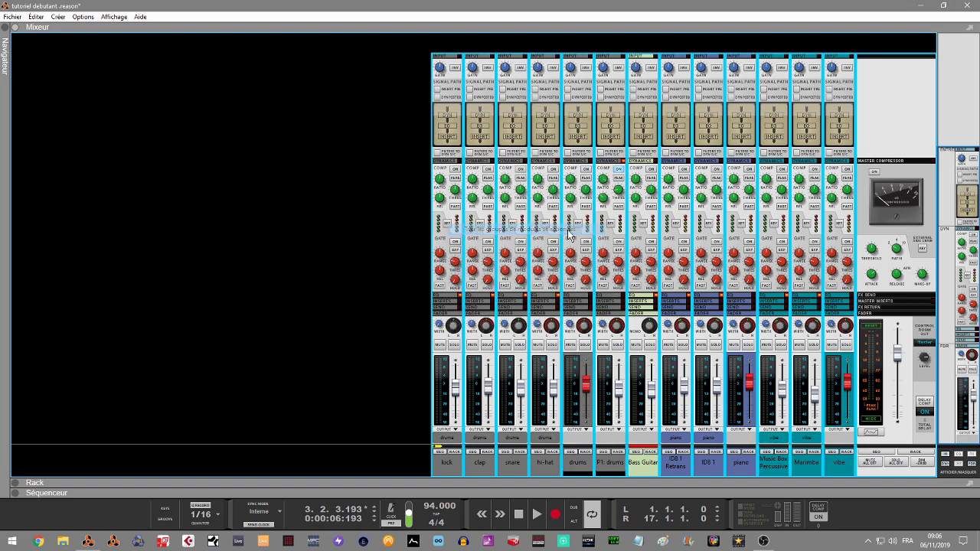
Show the rack and hide the mixer and sequencer so the rack fills the workspace
click(41, 473)
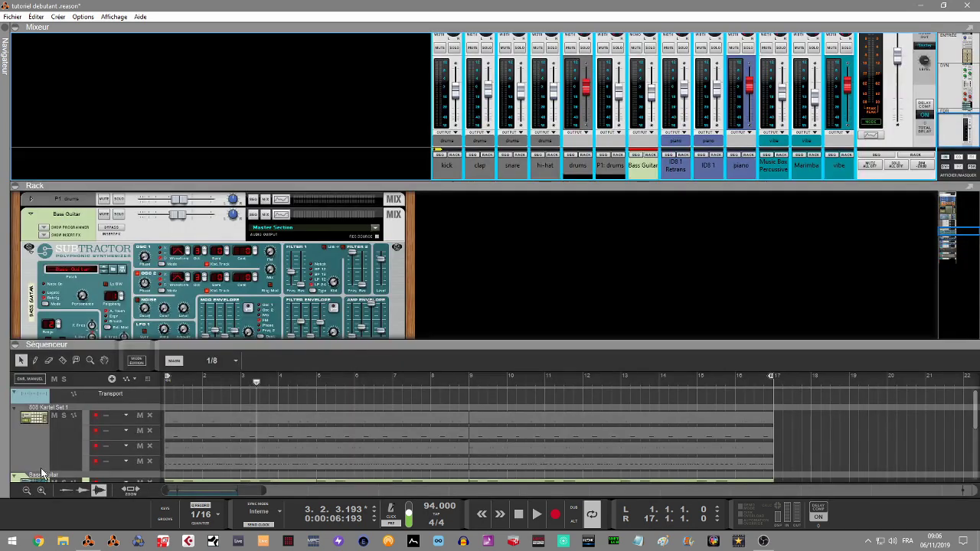
click(13, 30)
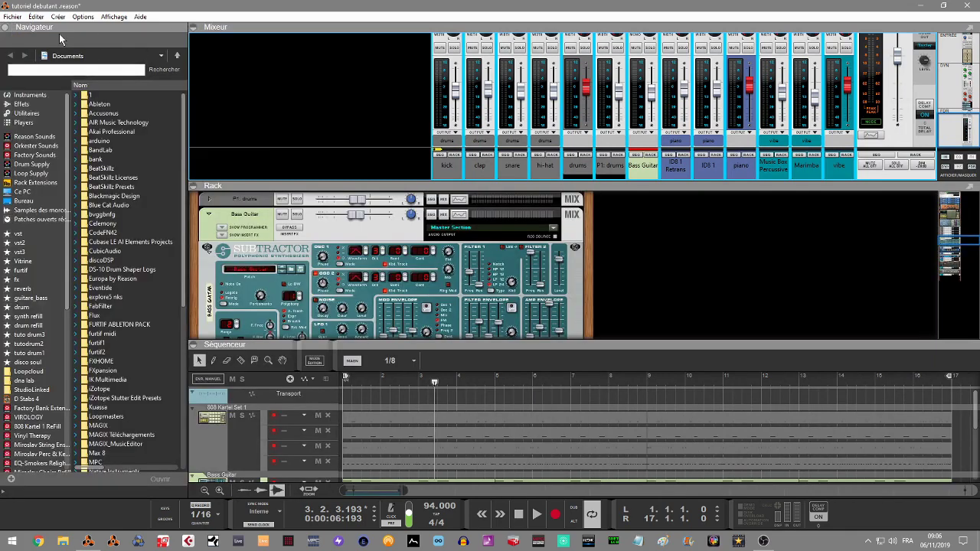
click(6, 29)
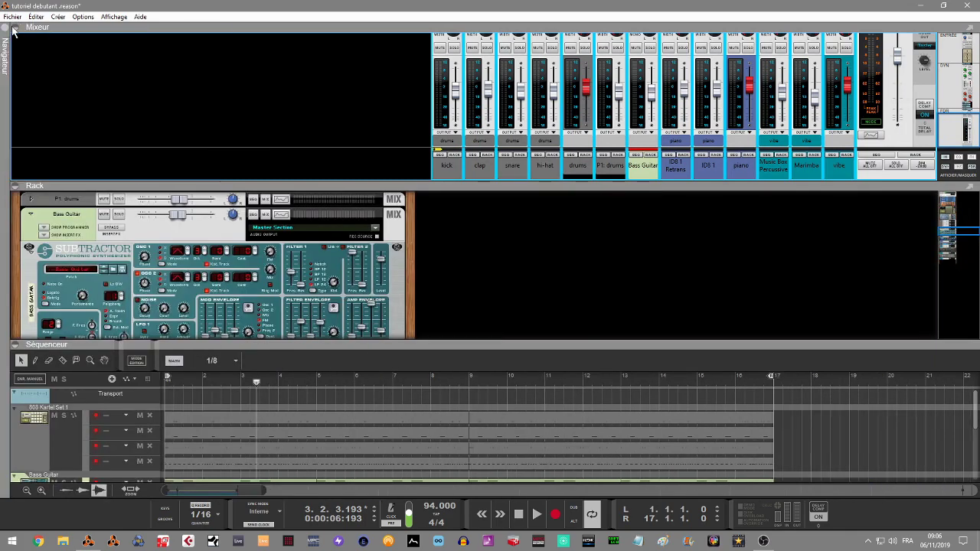
click(13, 30)
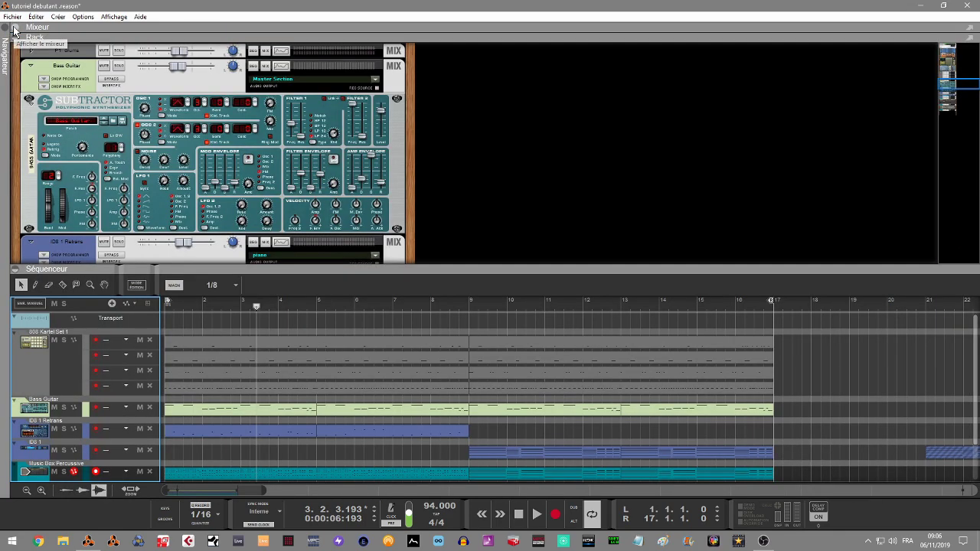
click(15, 271)
Collapse the drum module and FX section of the drum machine, and unfold the P1: drums mix channel in the rack
mouse_move(949, 80)
mouse_down()
mouse_move(950, 49)
mouse_move(950, 70)
mouse_up()
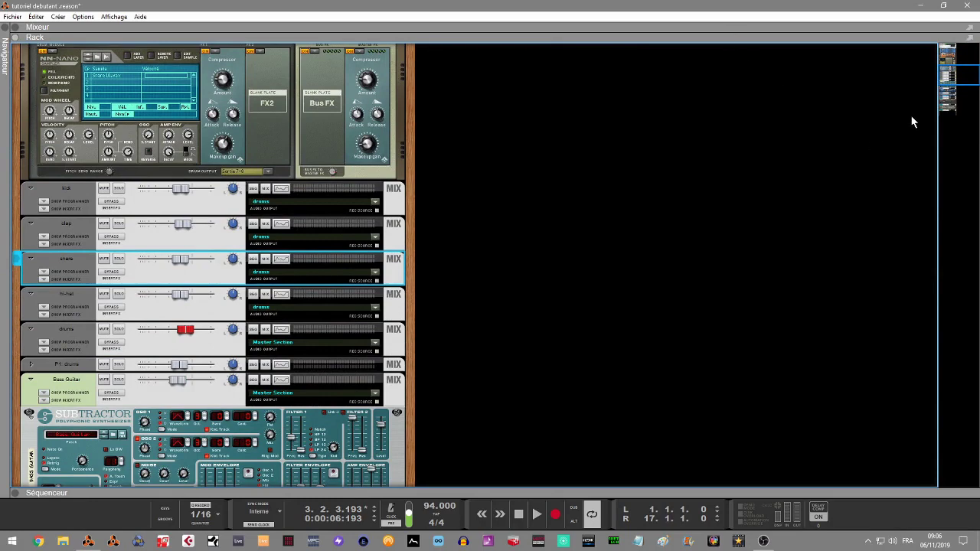
drag(962, 72, 960, 64)
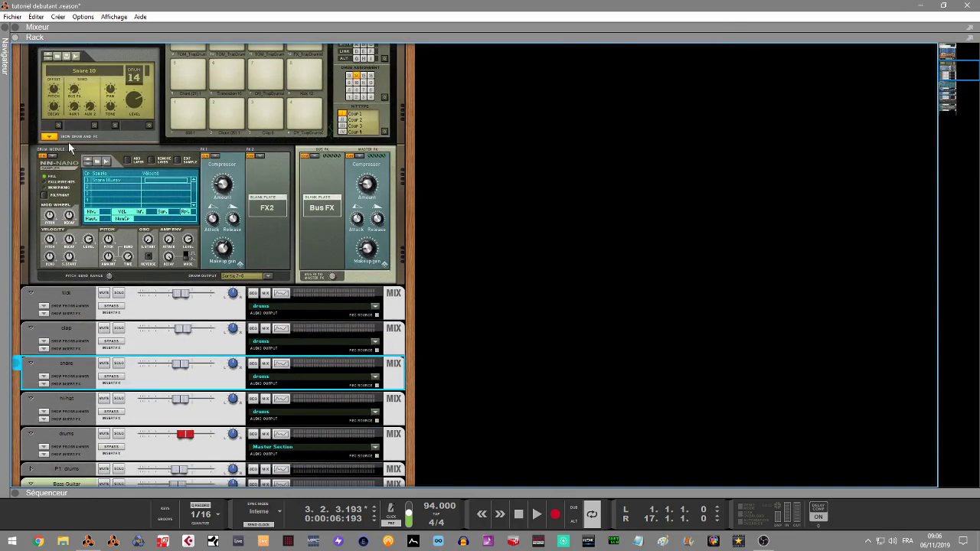
click(48, 139)
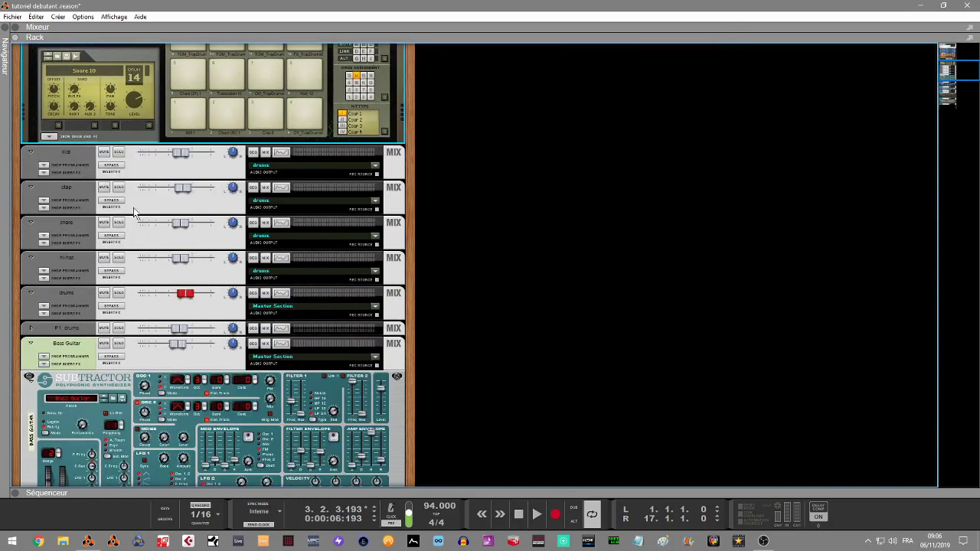
click(26, 332)
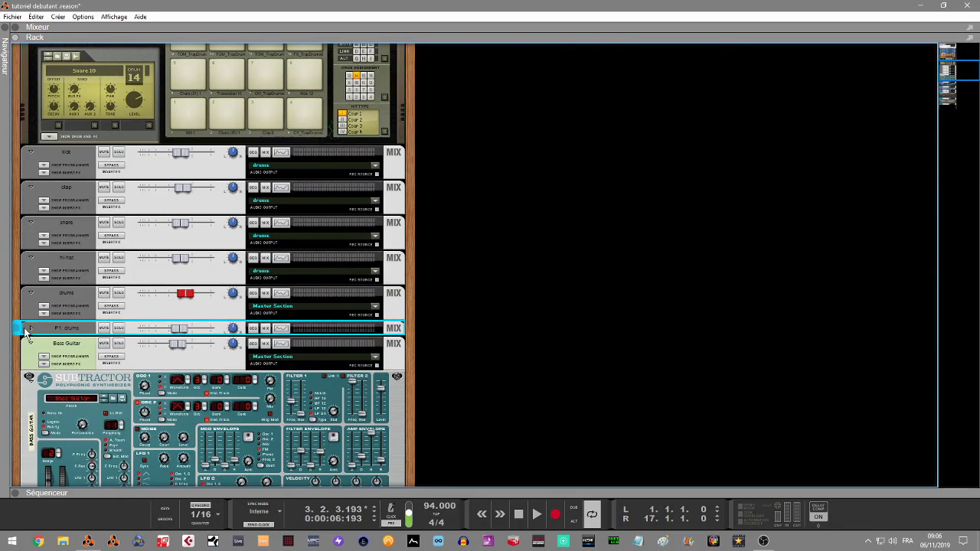
click(31, 329)
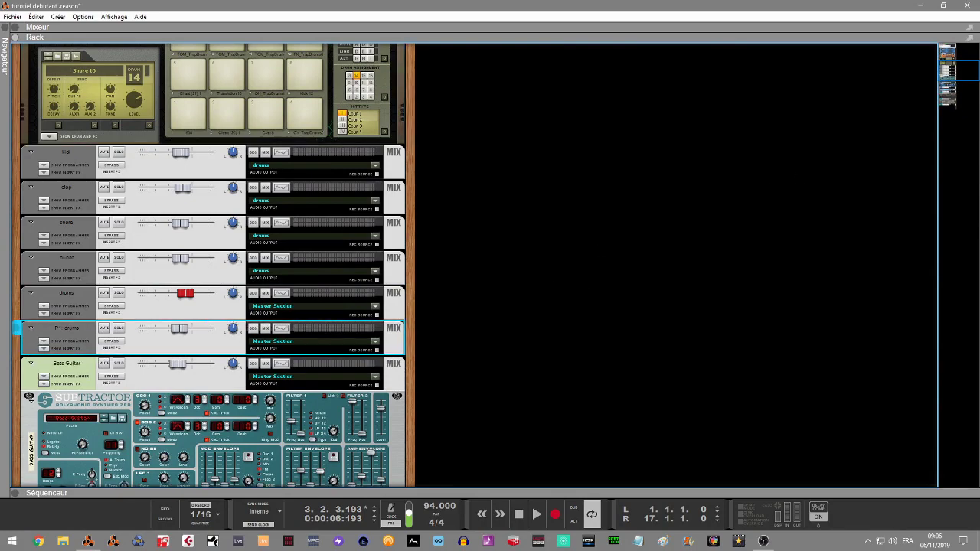
Reveal the insert FX areas of the piano and vibe bus channels in the rack
drag(951, 79, 957, 98)
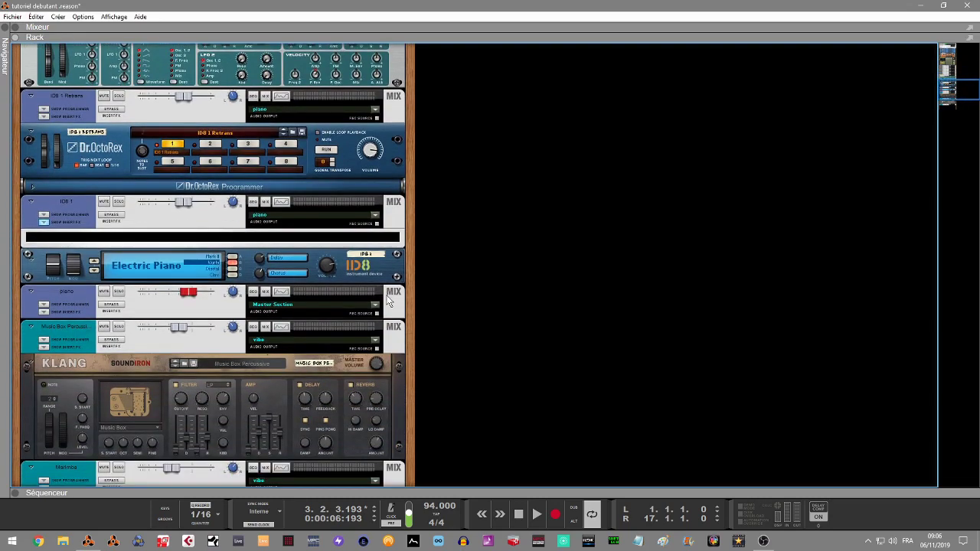
click(42, 311)
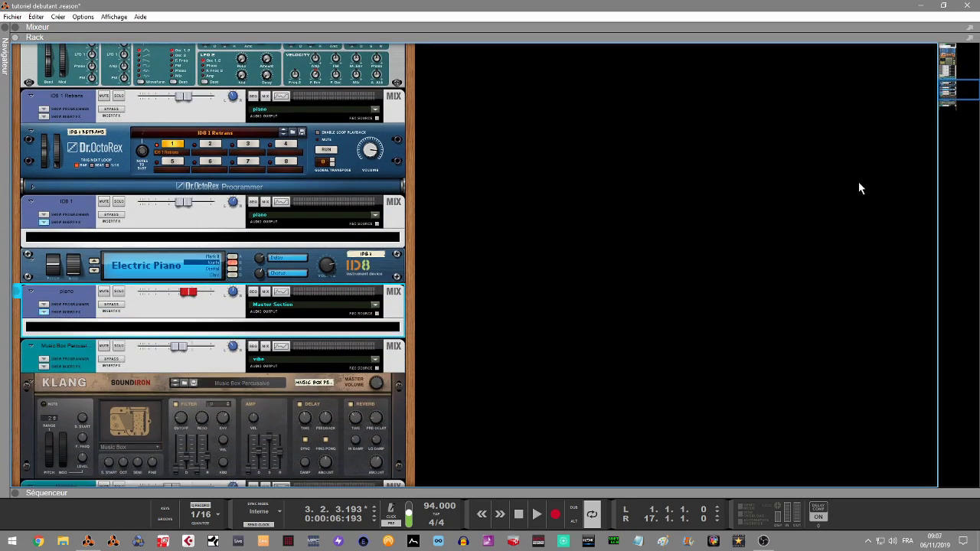
drag(946, 96, 948, 105)
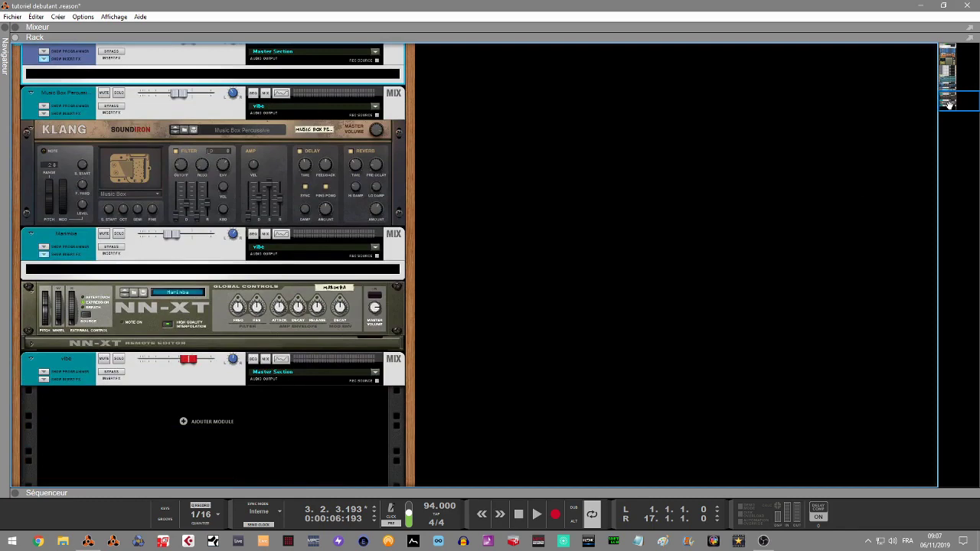
click(43, 380)
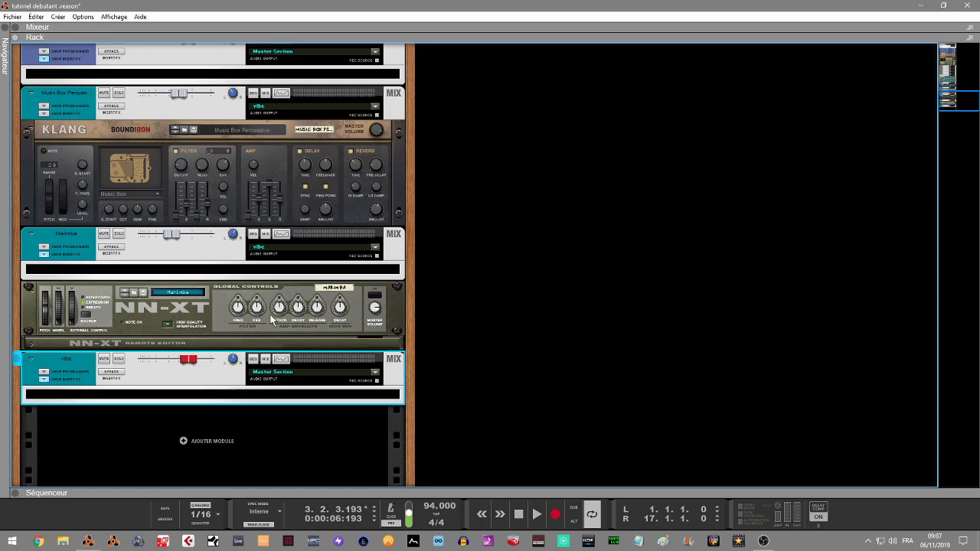
Solo the Marimba channel and play it briefly from the start
click(118, 233)
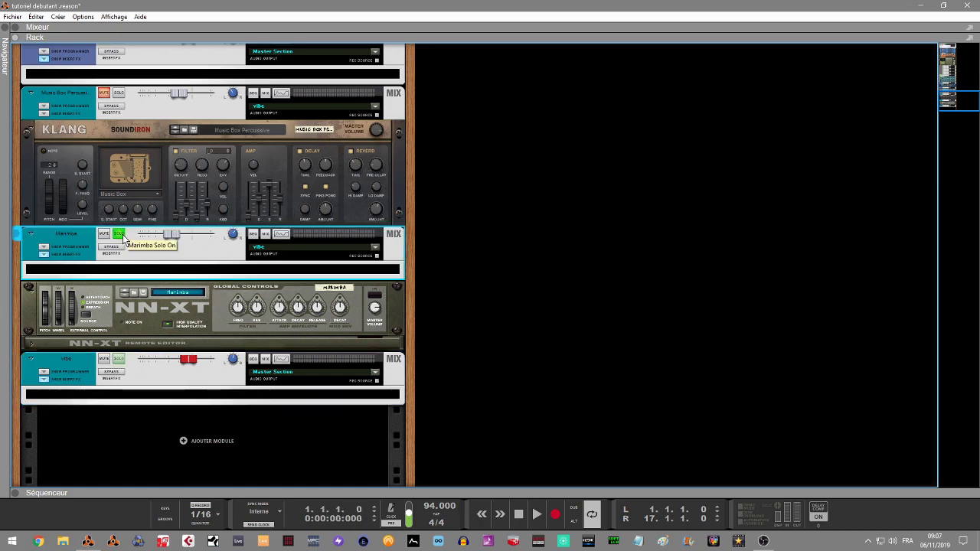
key(space)
key(space)
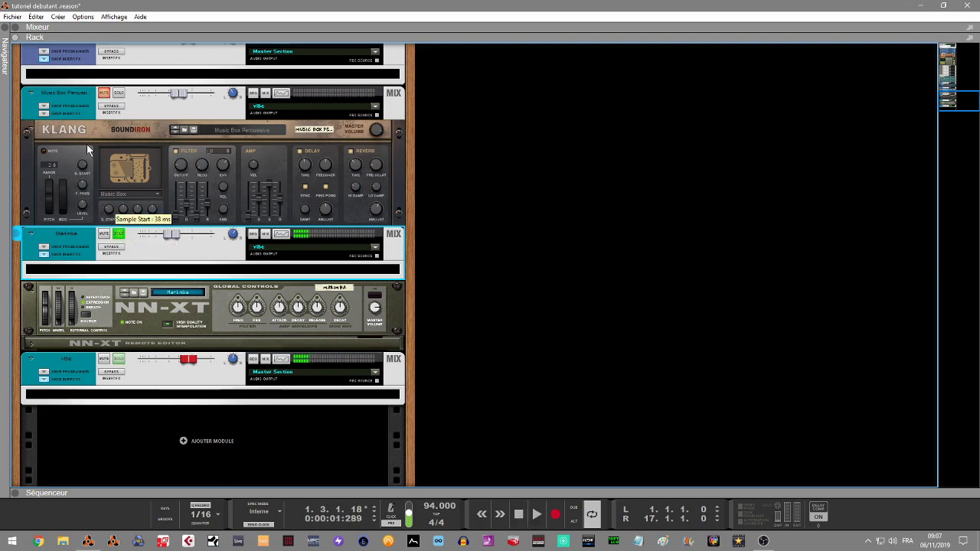
Find Murder RhythmCutter among the browser's effects and add it to the Marimba channel's insert FX
click(7, 29)
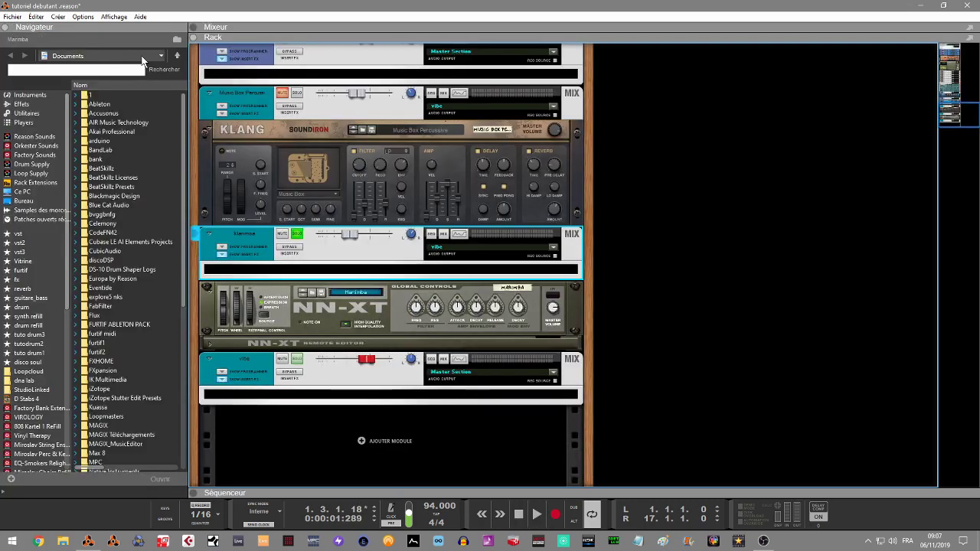
click(23, 95)
drag(183, 106, 208, 193)
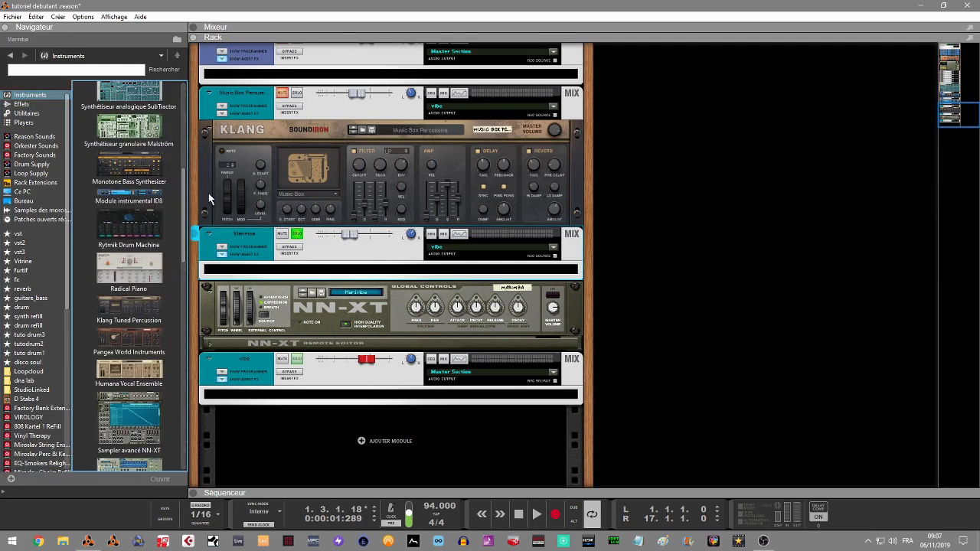
click(22, 104)
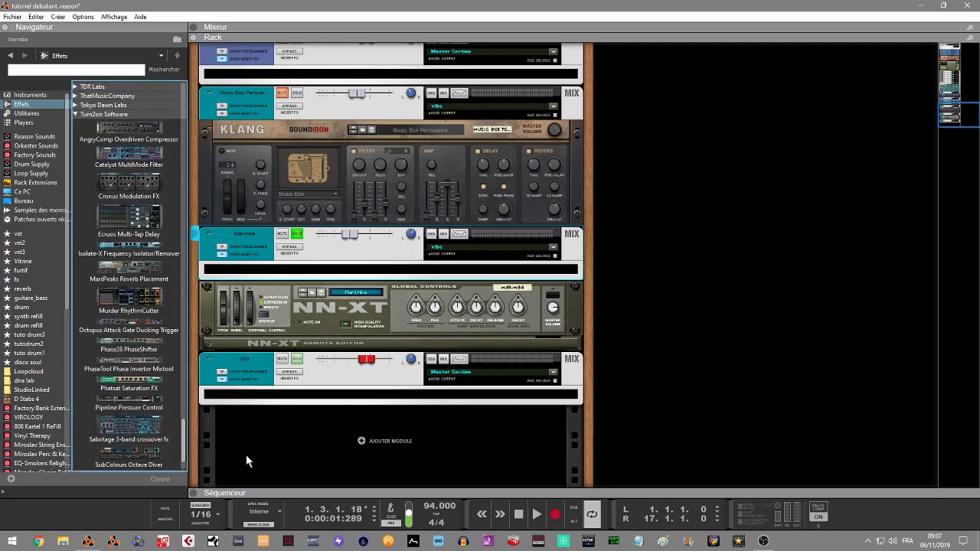
drag(129, 297, 361, 277)
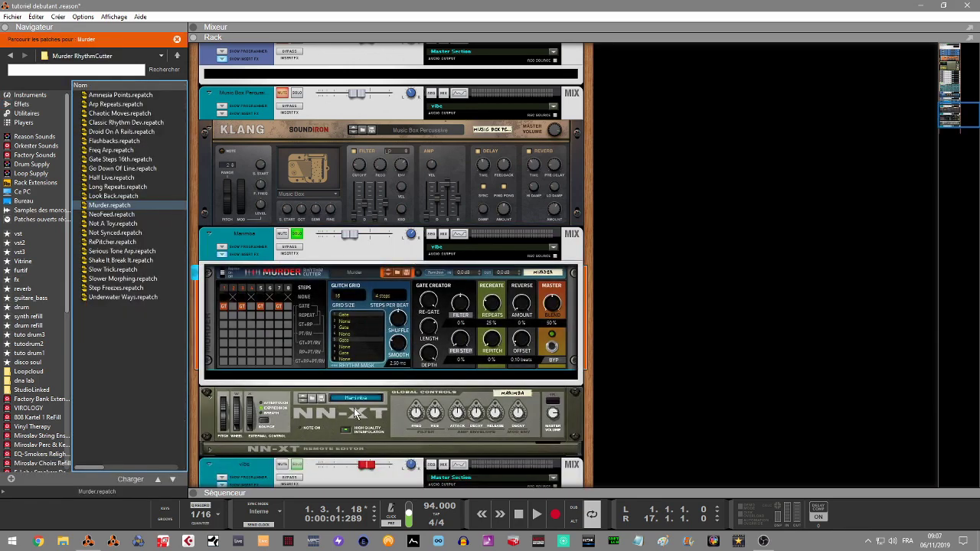
Set Murder's glitch grid to 8 steps per beat and clear the Gate effects from its steps
click(291, 289)
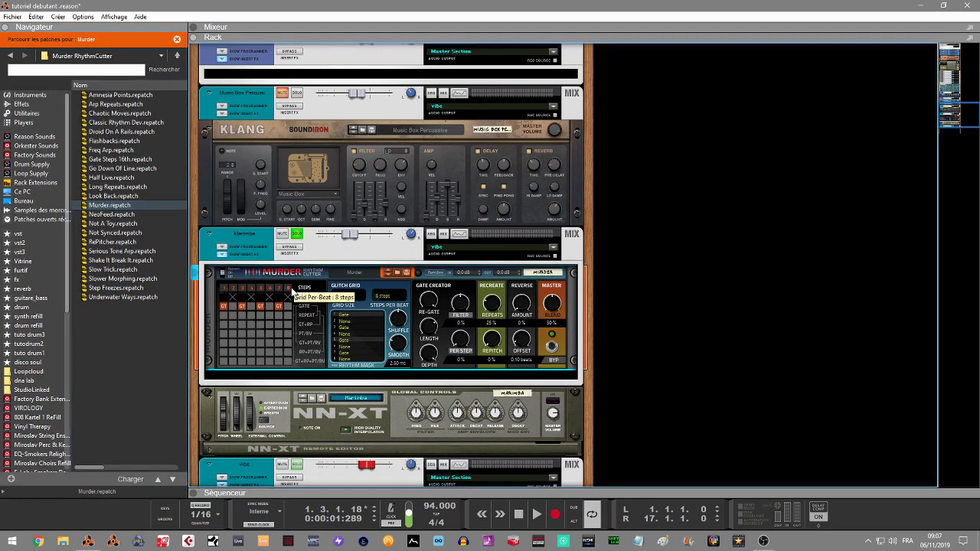
click(242, 298)
click(261, 305)
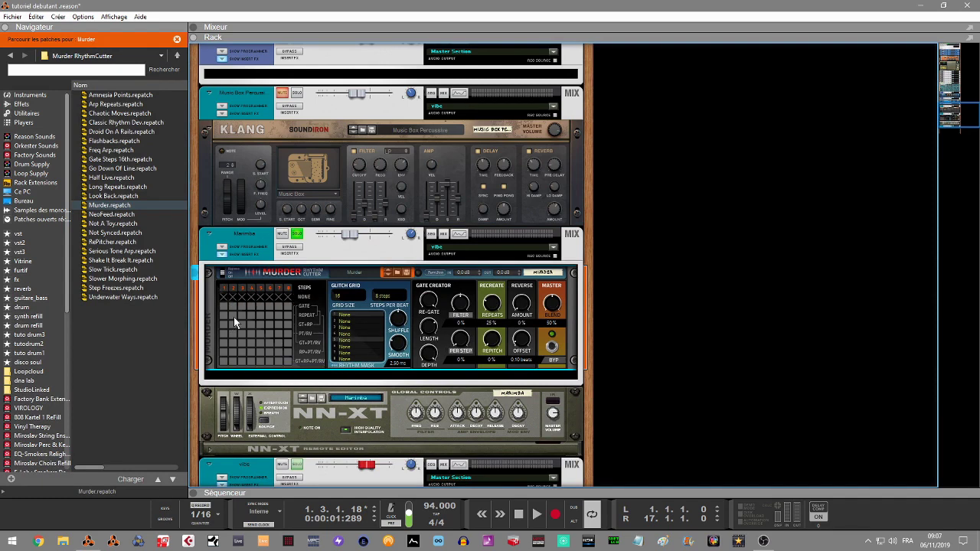
Assign Repeat to Murder steps 1 and 5 and Pitch/Reverse to steps 7 and 8, with Repeats at 70%
click(224, 315)
click(262, 316)
drag(494, 306, 494, 294)
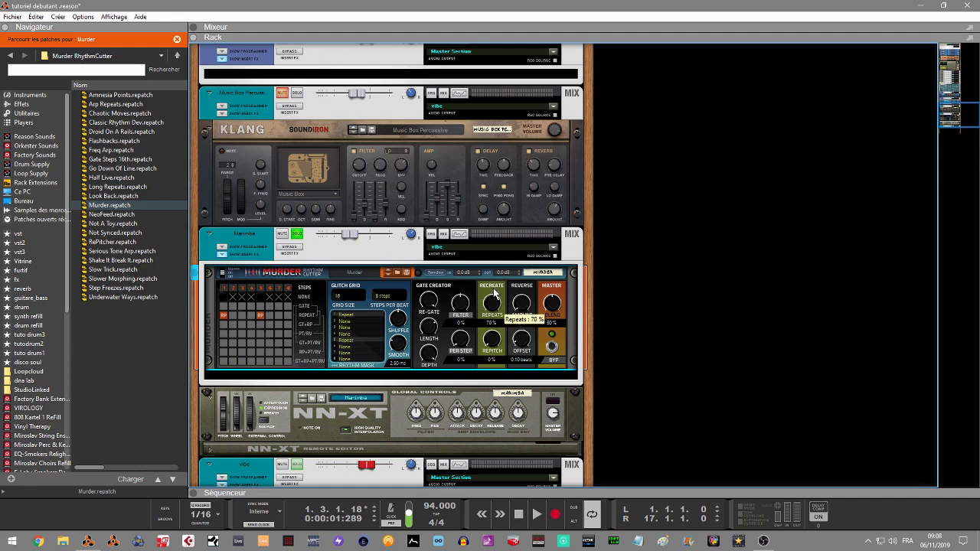
click(287, 333)
click(278, 334)
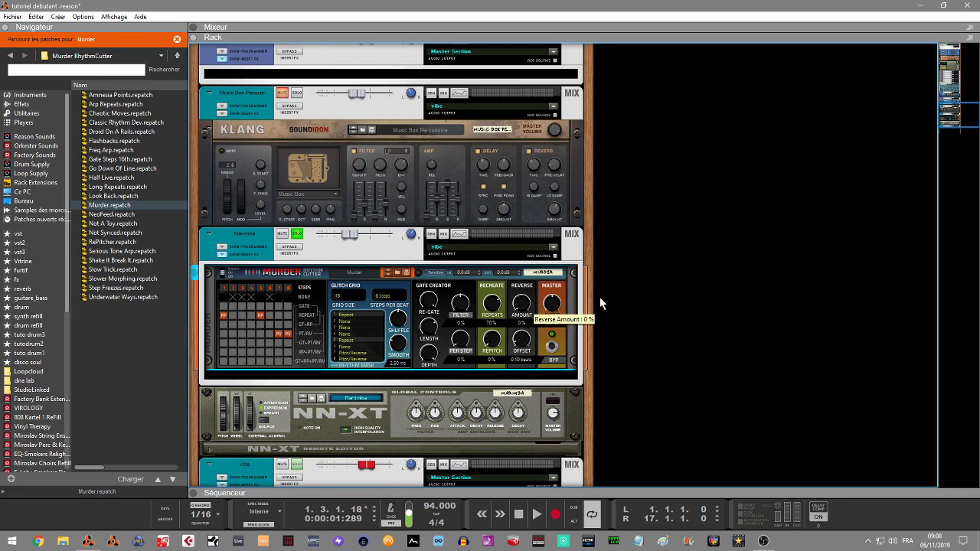
Set Murder's Reverse Amount to 81% and its Offset to 1.00 beats, and listen to the result
drag(527, 308, 530, 283)
drag(522, 349, 532, 282)
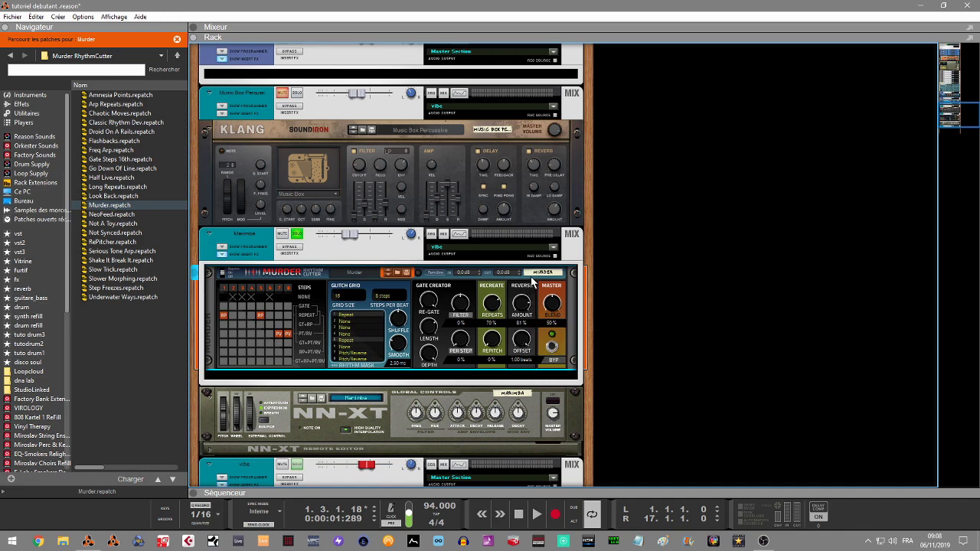
key(space)
Create a Soft Bypass automation lane for Murder and draw a 16-bar clip in it from bar 1
right_click(553, 348)
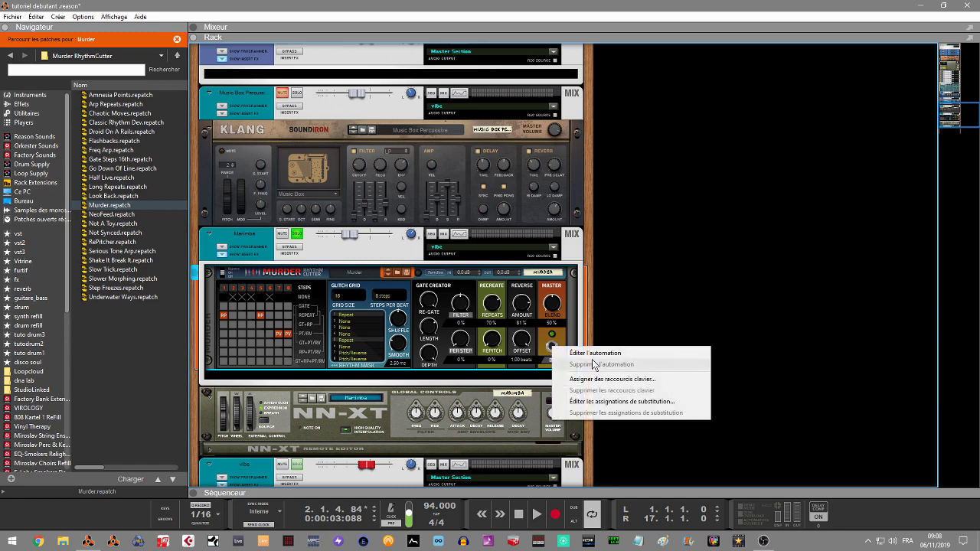
click(586, 354)
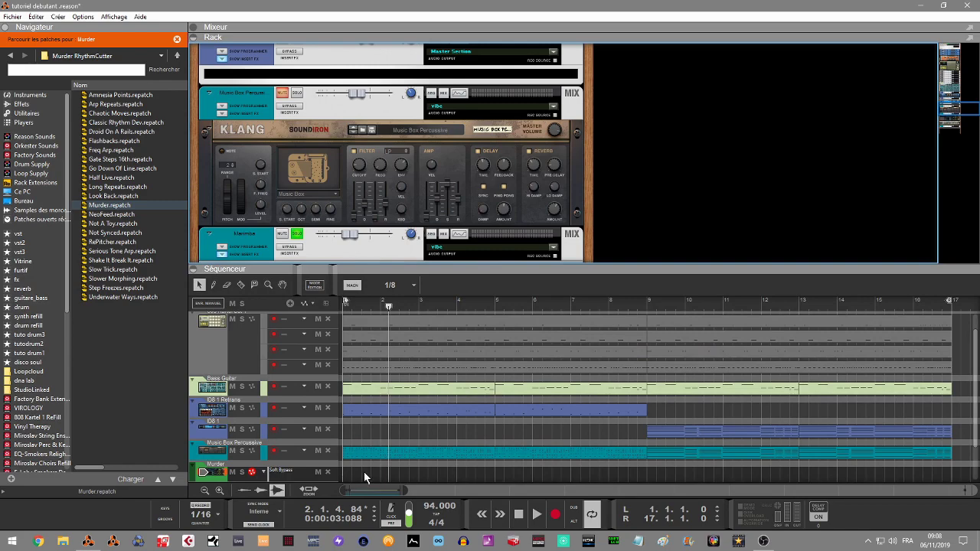
drag(945, 109, 946, 120)
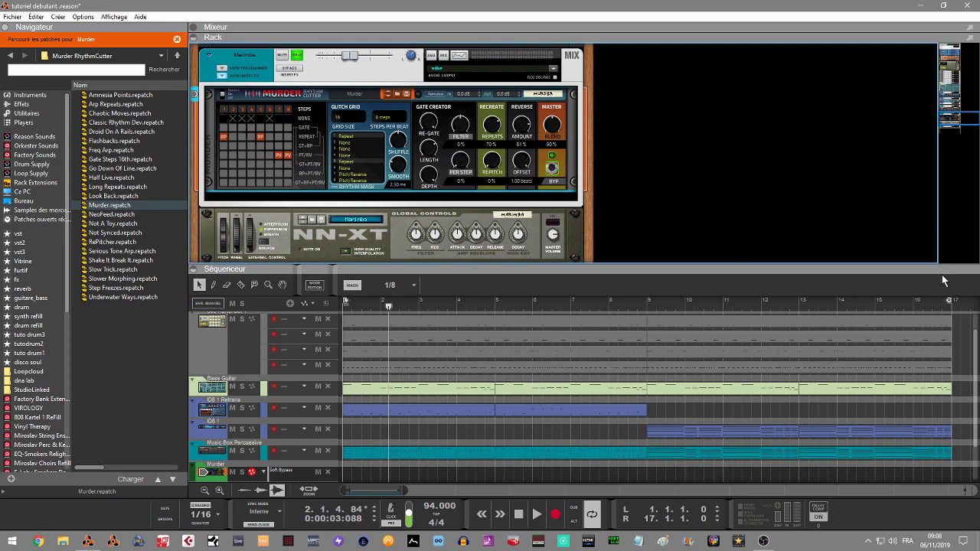
click(974, 381)
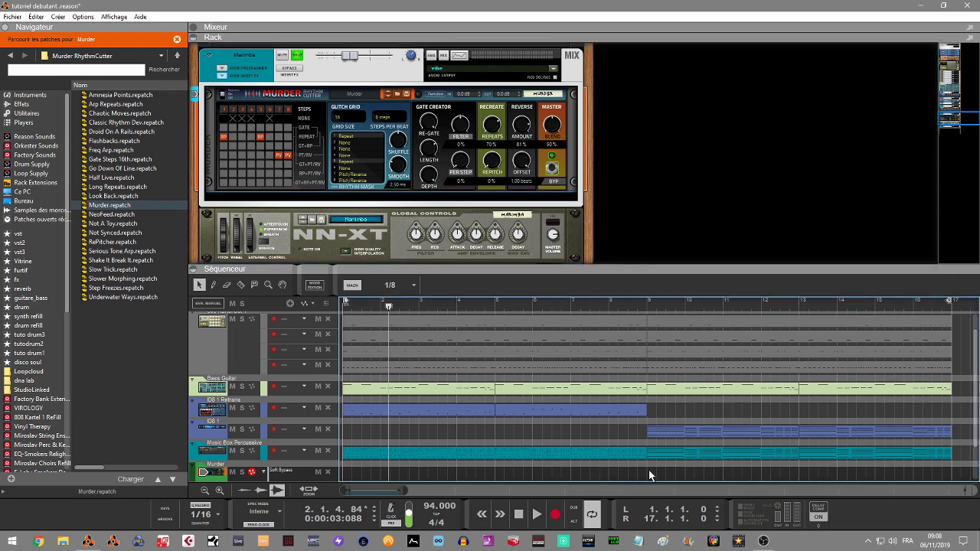
drag(647, 473, 344, 475)
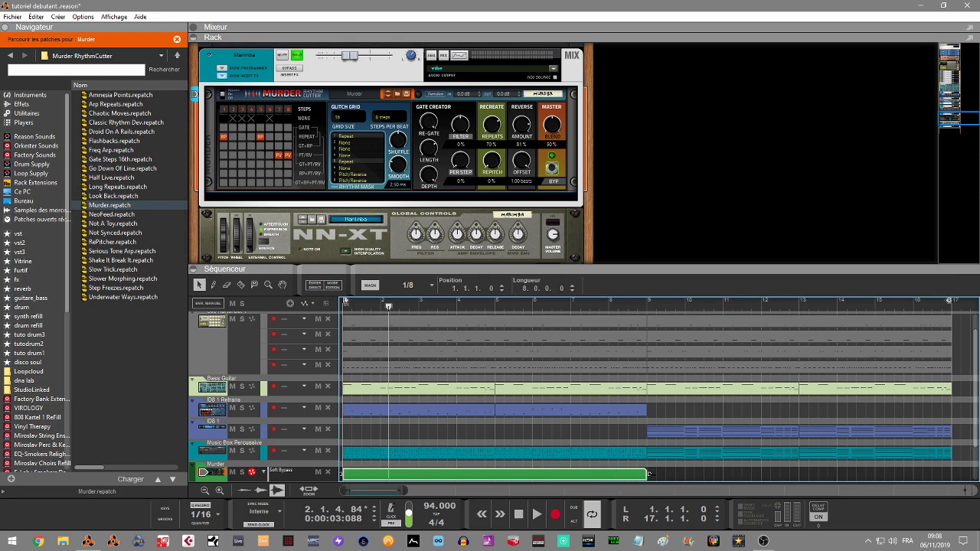
drag(648, 475, 960, 473)
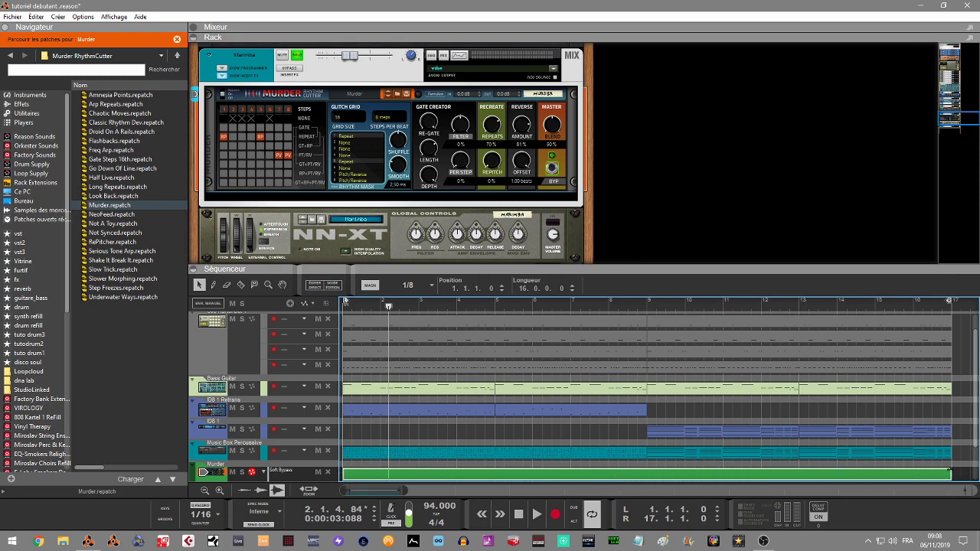
Add automation points at bar 9 in Murder's Soft Bypass clip to switch between the Active and Bypass values
double_click(646, 473)
click(646, 437)
click(639, 425)
click(640, 426)
click(636, 436)
mouse_move(641, 468)
mouse_down()
mouse_move(639, 418)
mouse_move(653, 457)
mouse_up()
scroll(651, 482, down, 2)
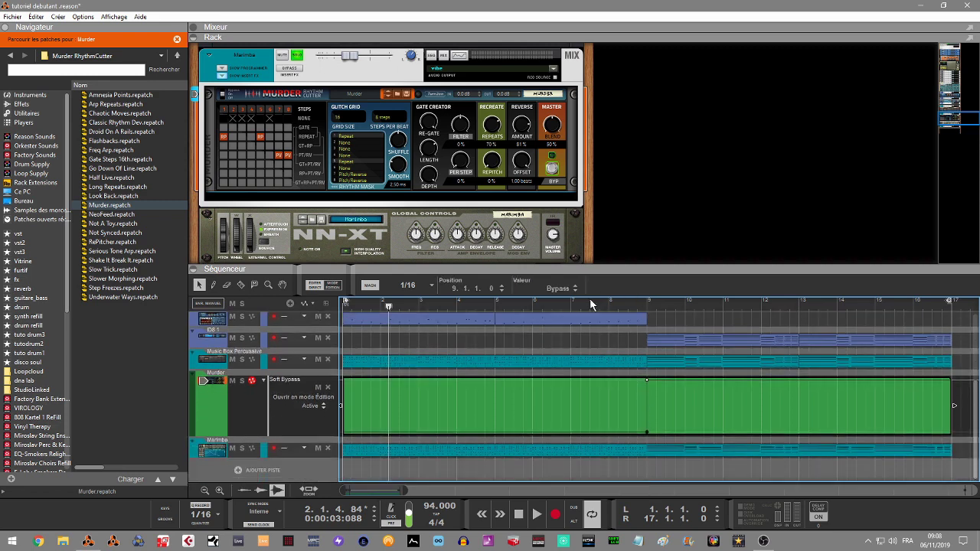
Listen to the soloed Marimba with Murder, turn off its solo and play the full mix
key(space)
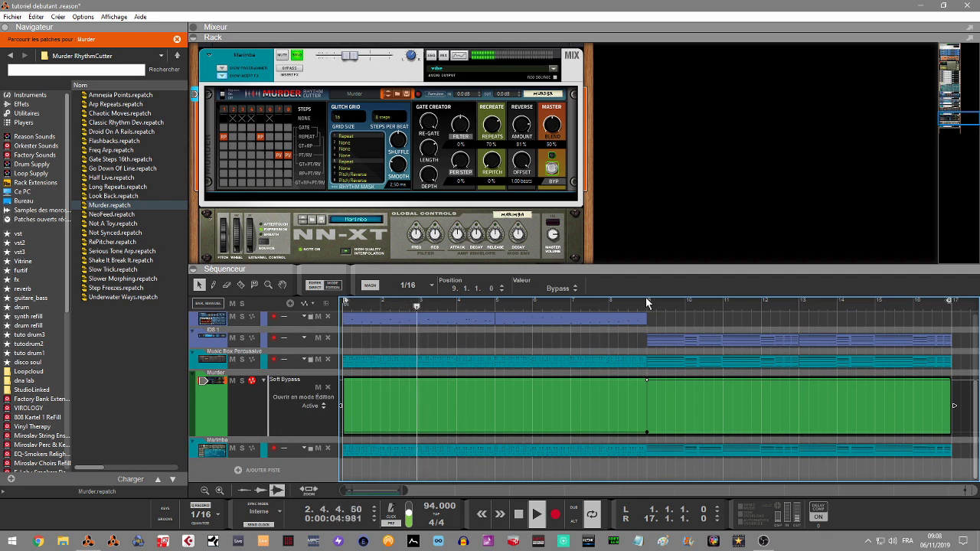
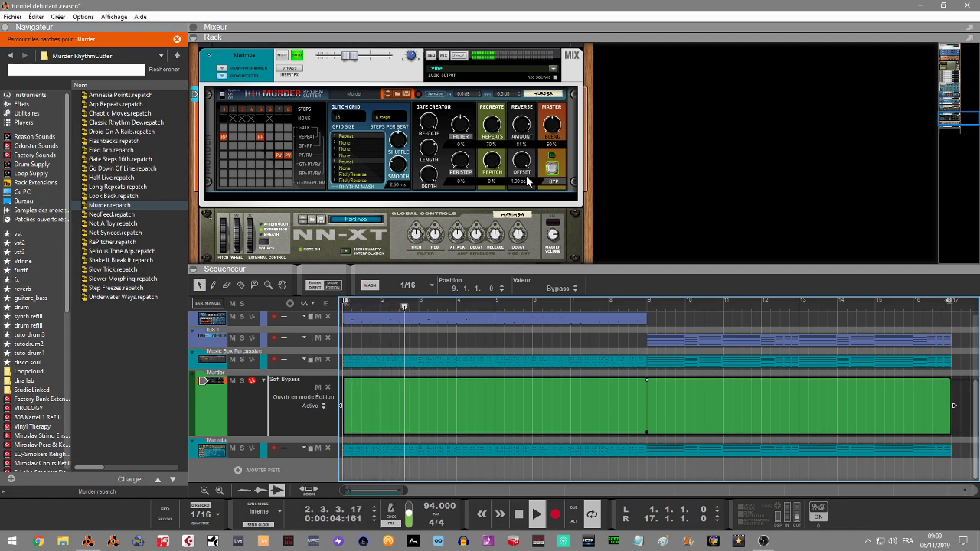
key(space)
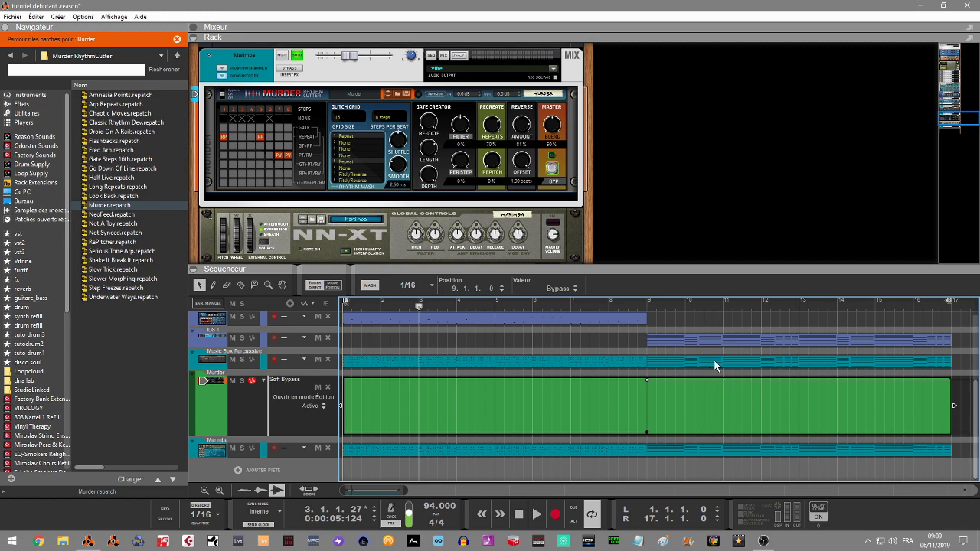
click(297, 55)
key(KP_Decimal)
key(space)
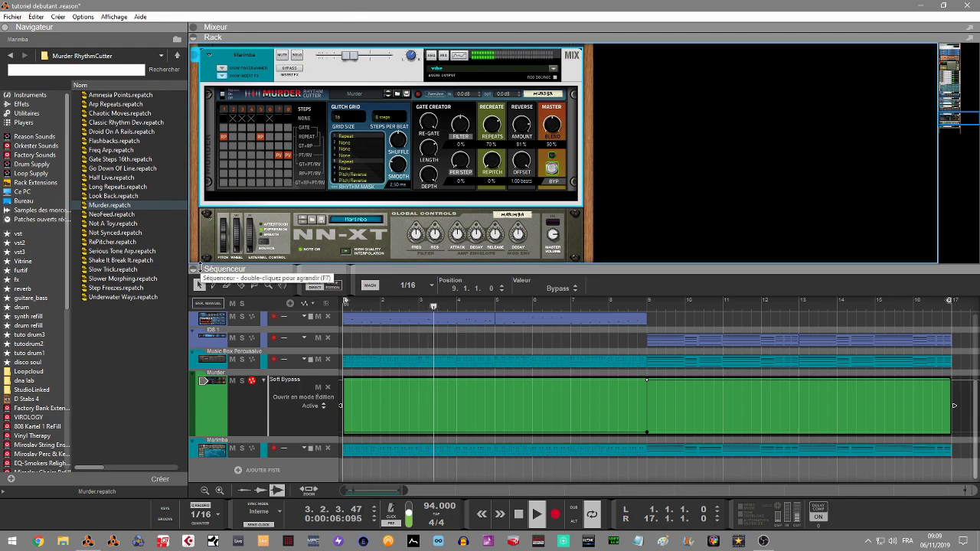
Balance the mixer levels during playback, with the Marimba at about -8.4 dB and the Music Box Percussive at about -8.3 dB
key(F5)
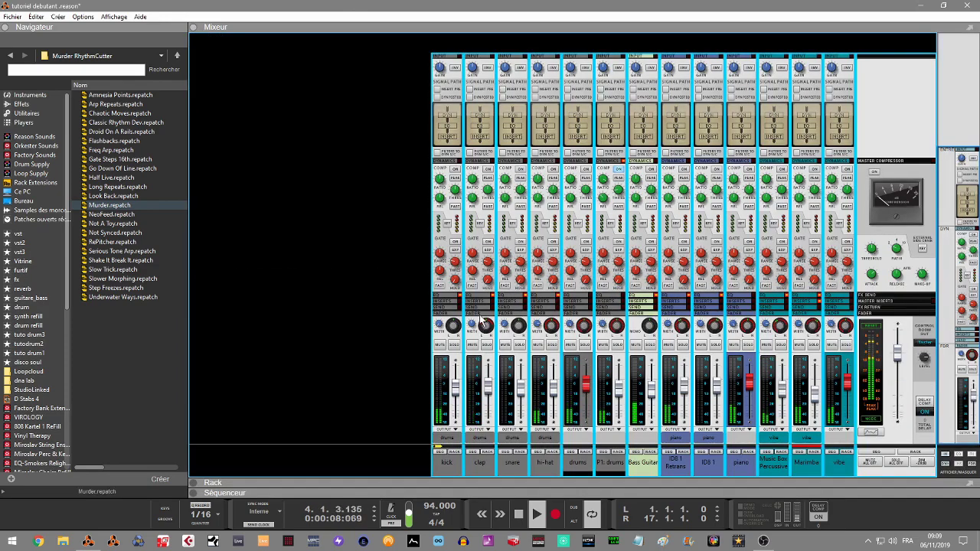
click(403, 324)
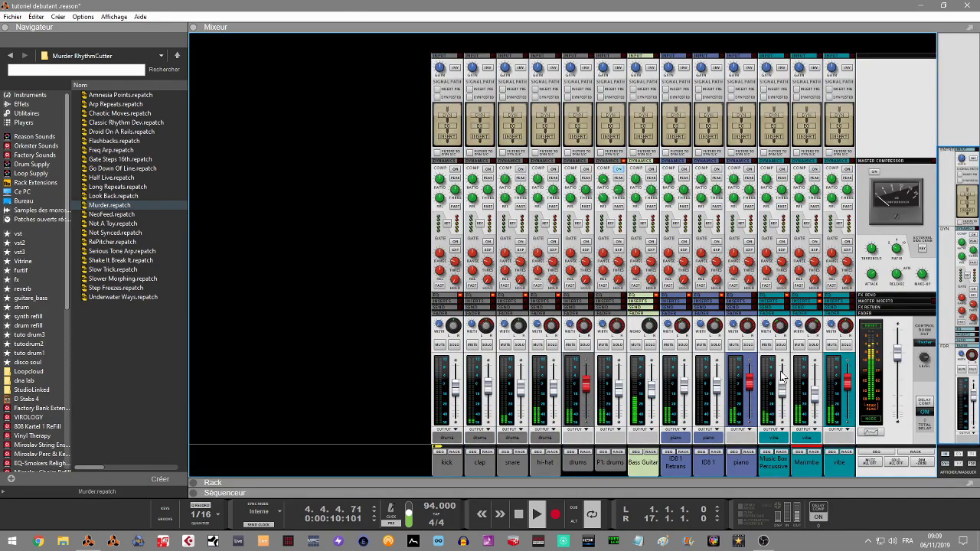
click(815, 398)
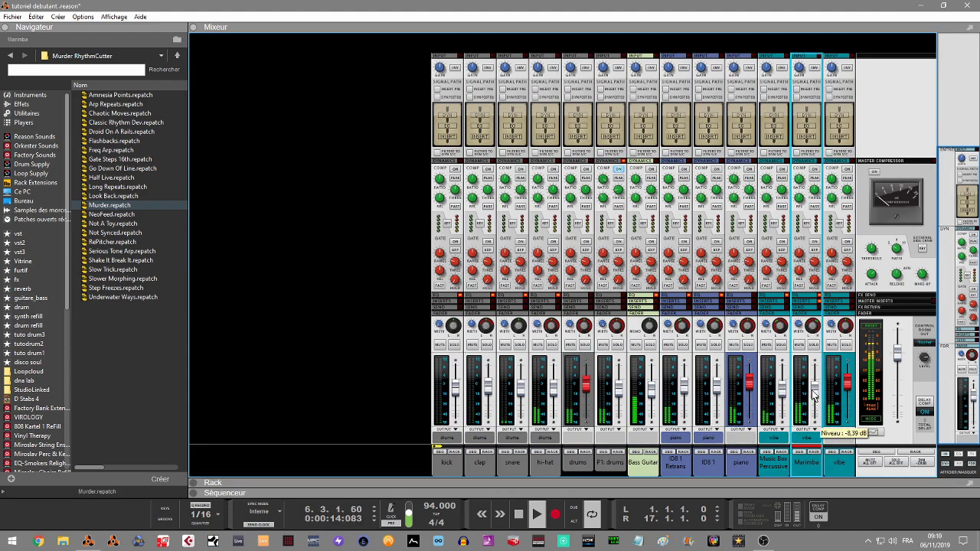
click(776, 393)
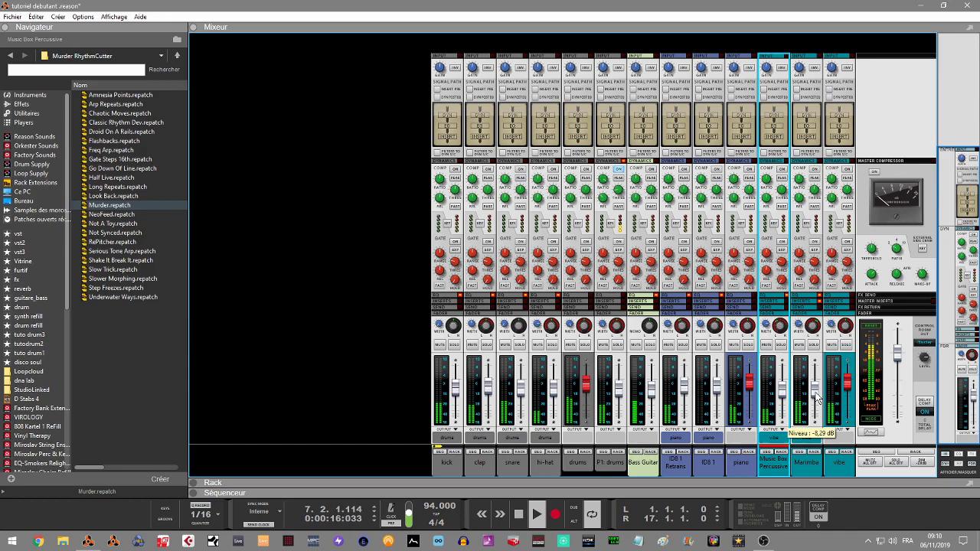
click(817, 397)
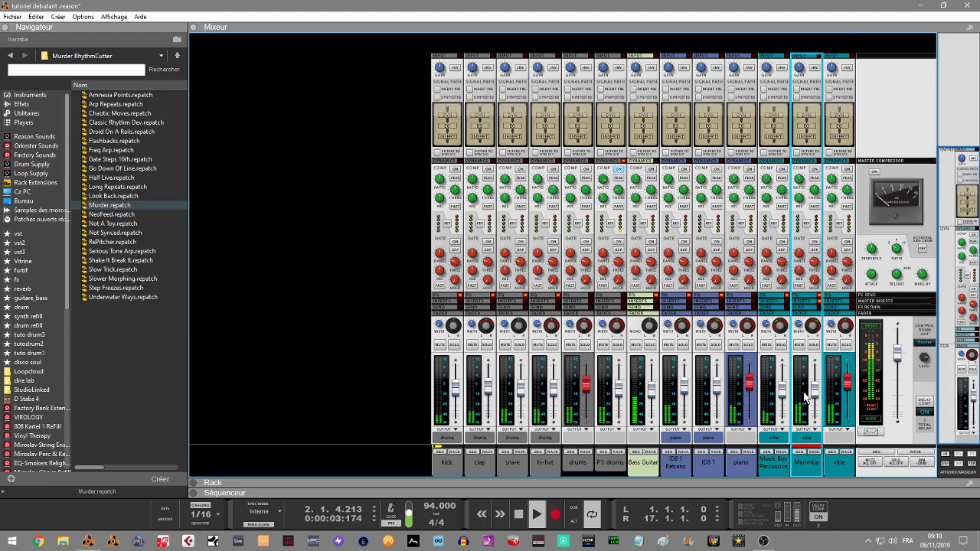
click(652, 400)
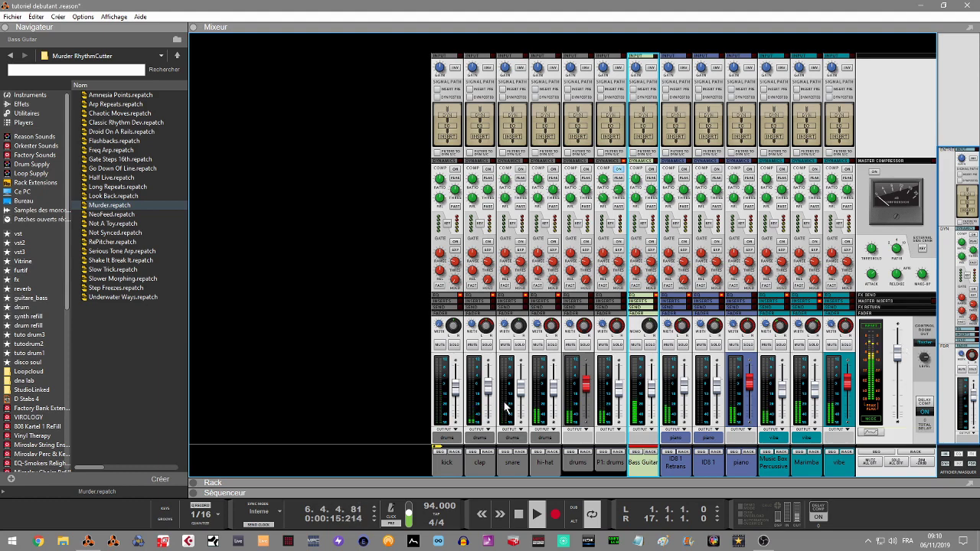
key(space)
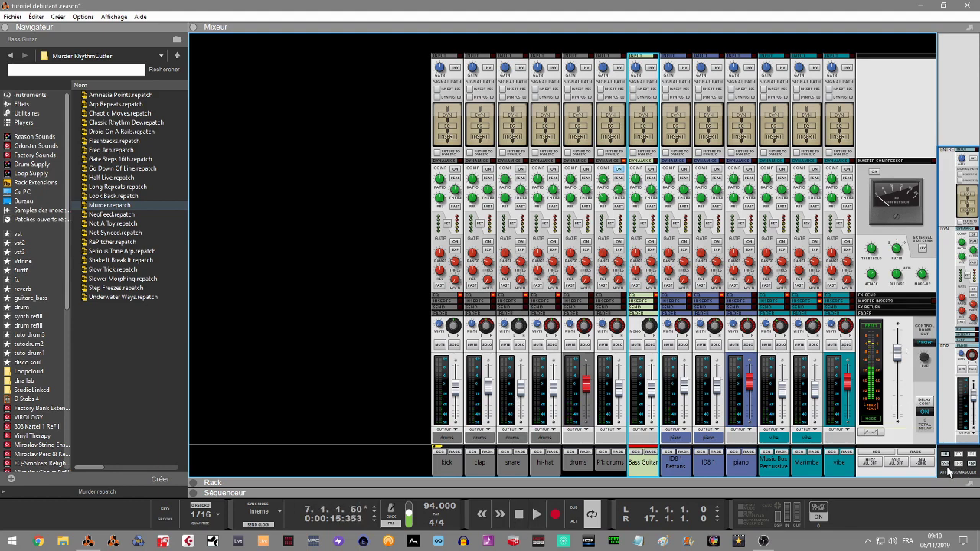
Solo and play the snare, and display the effect sends in the mixer in place of the dynamics section
click(519, 345)
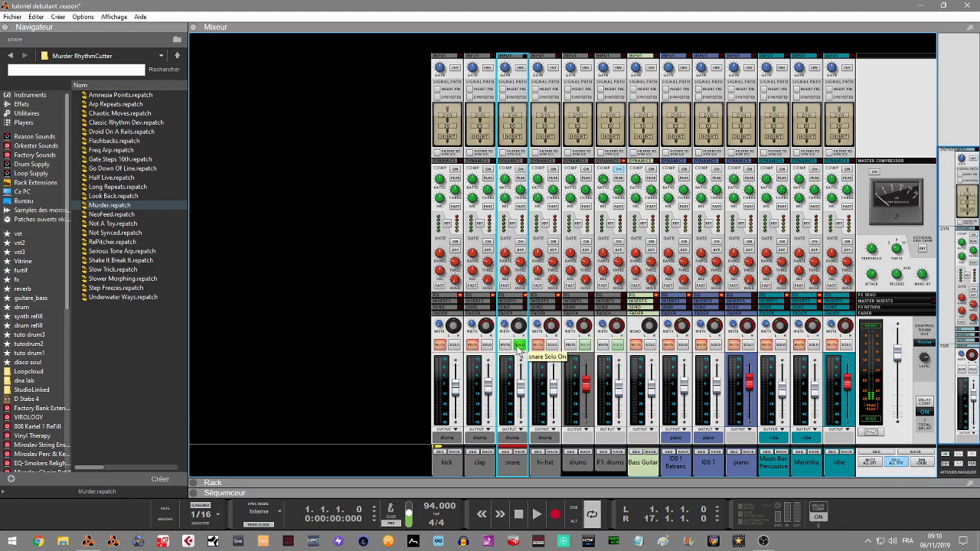
key(space)
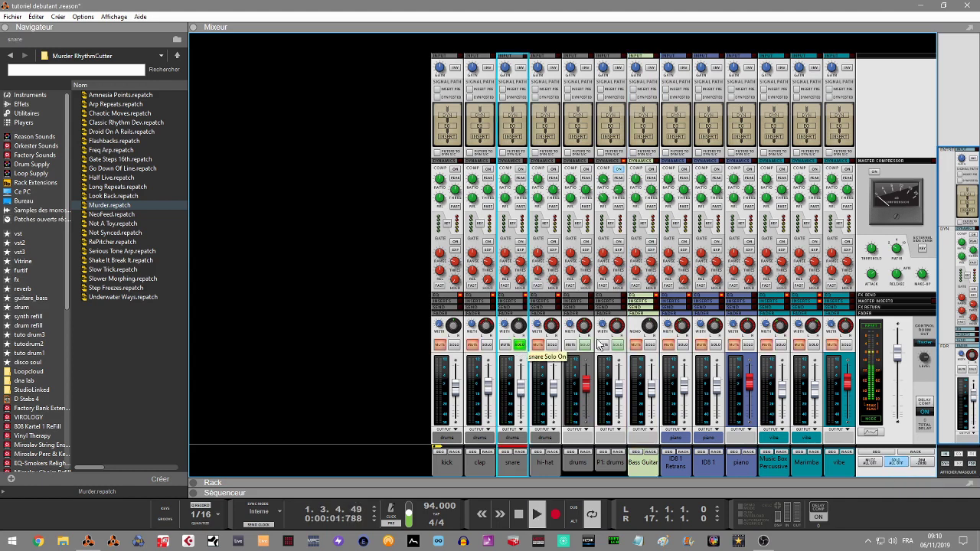
click(958, 454)
click(970, 458)
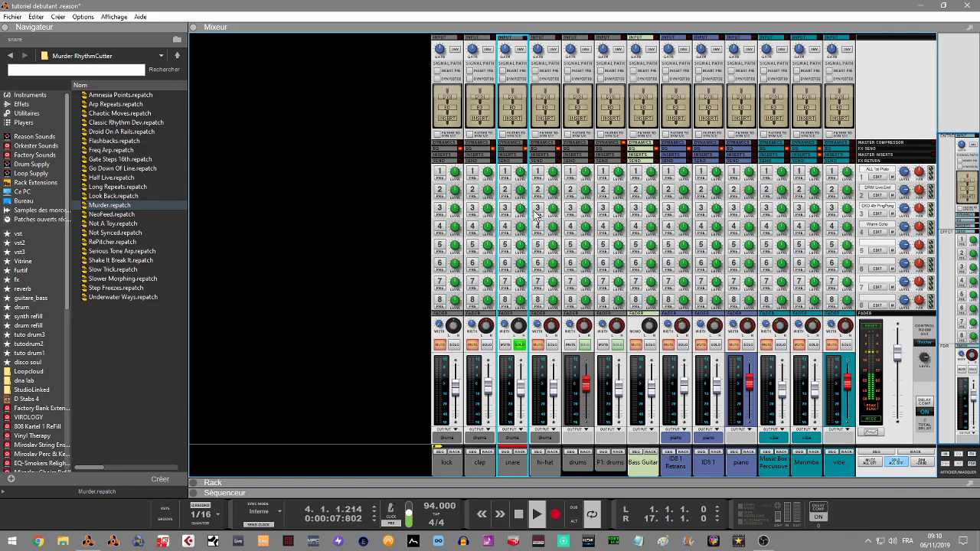
key(space)
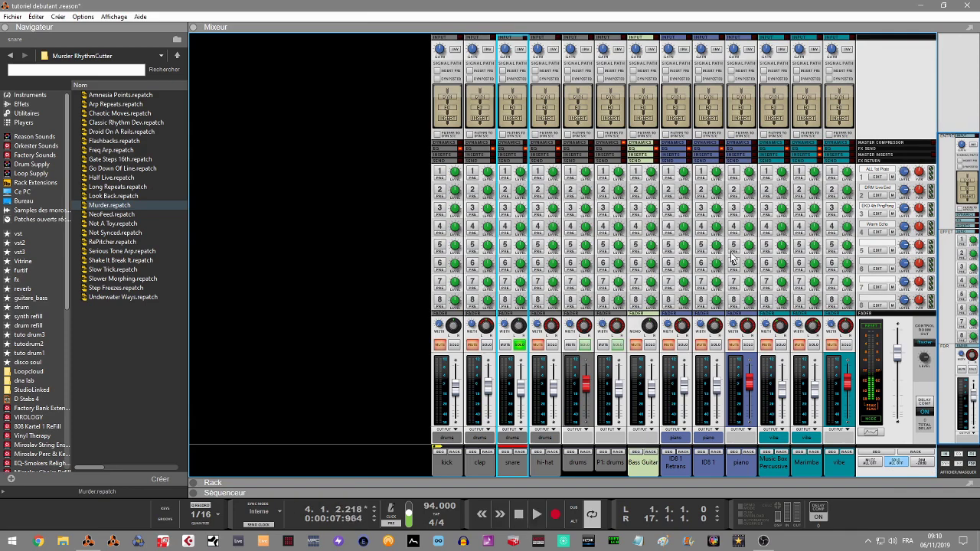
Enable send 3, the ping-pong effect, on the snare with a send level of -8.92 dB during playback
click(879, 217)
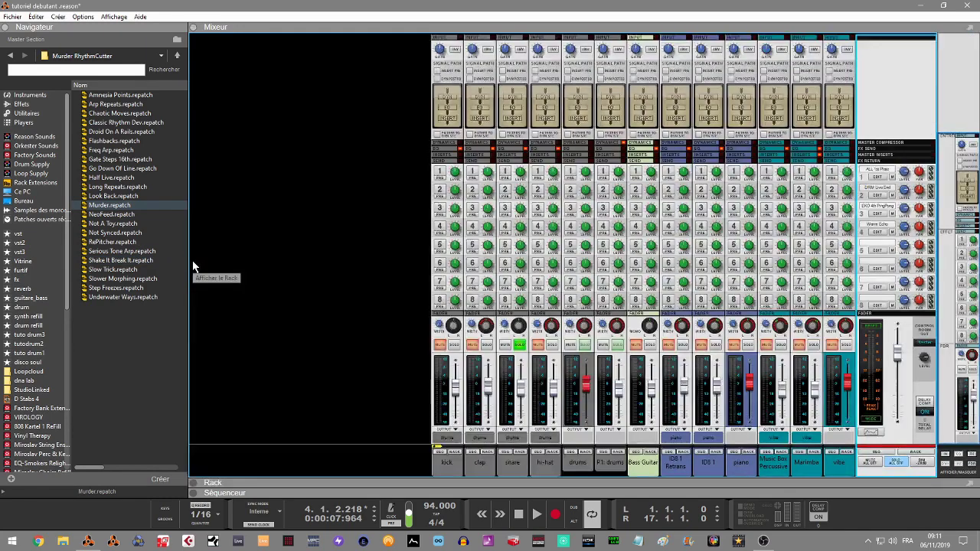
double_click(201, 258)
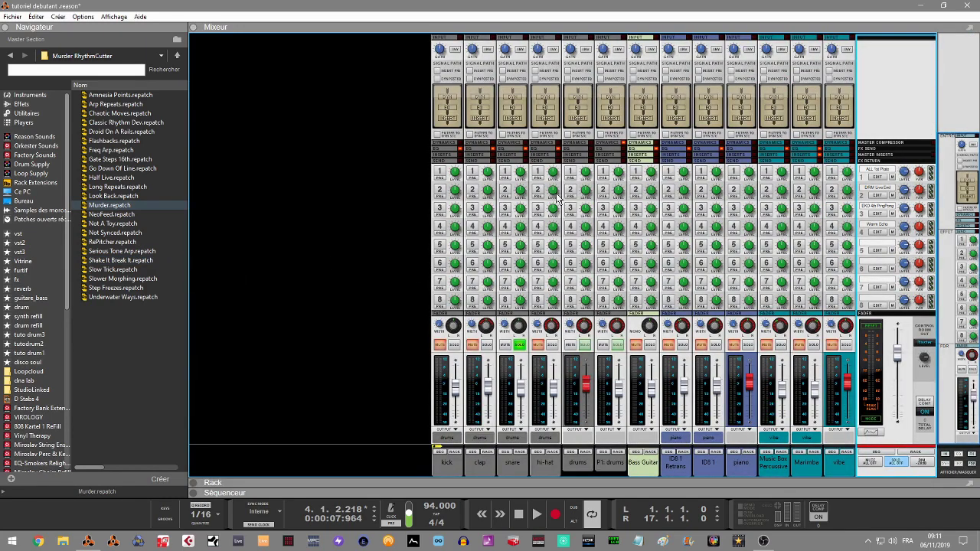
key(space)
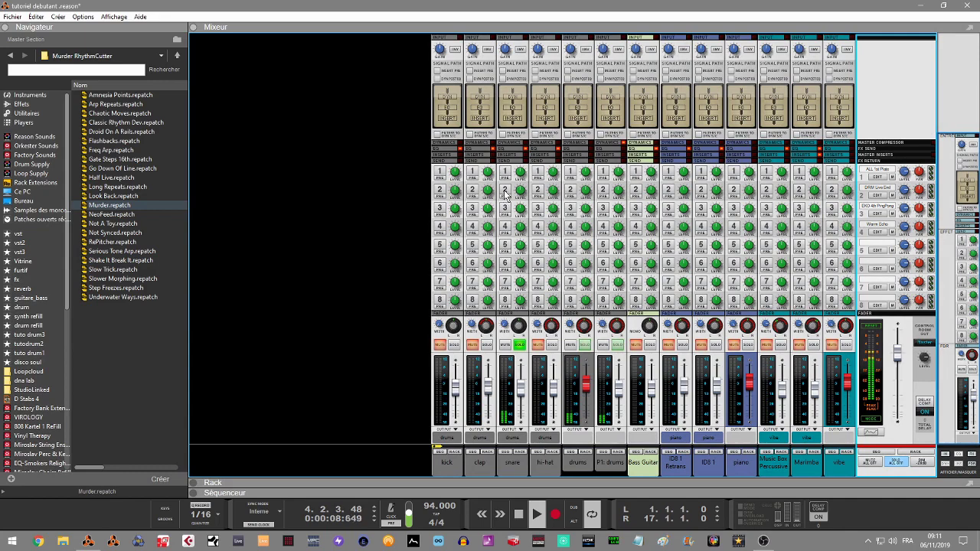
click(505, 210)
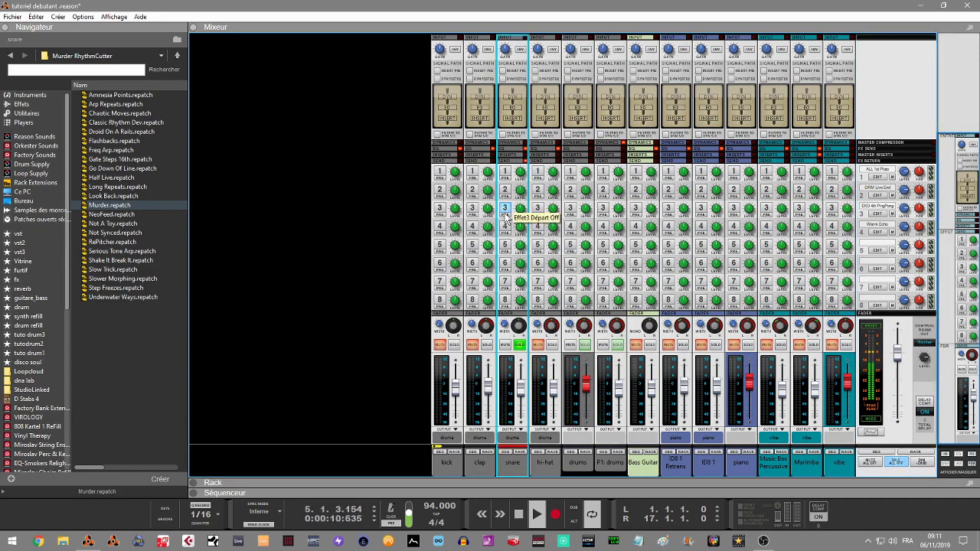
drag(518, 214, 518, 213)
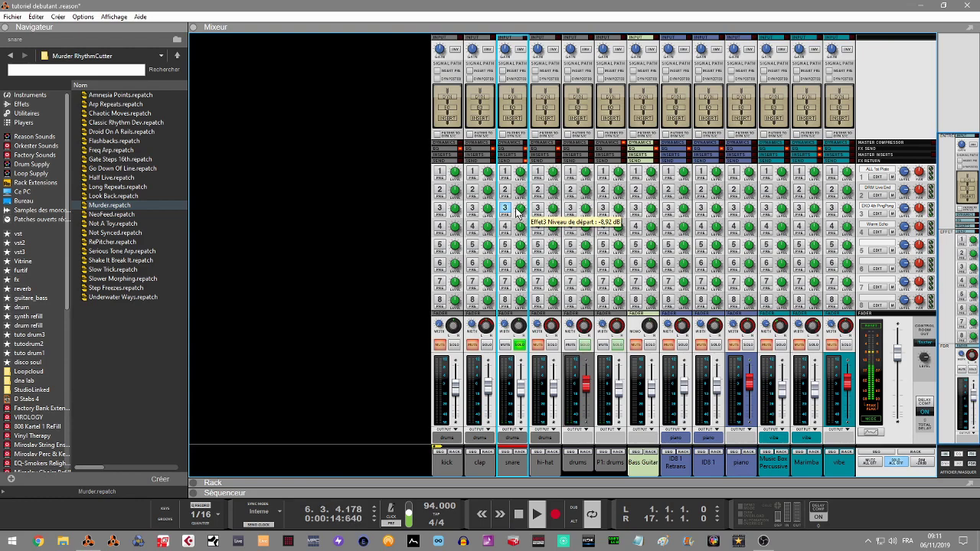
Replace the snare solo with solos on drums and P1: drums, and fine-tune the clap and snare levels, snare at -8.34 dB
click(585, 345)
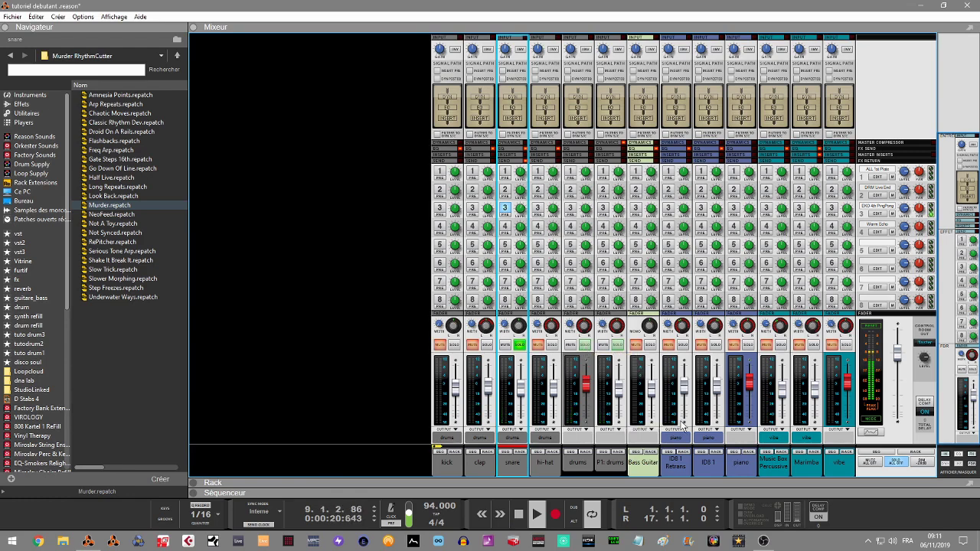
click(518, 345)
click(611, 345)
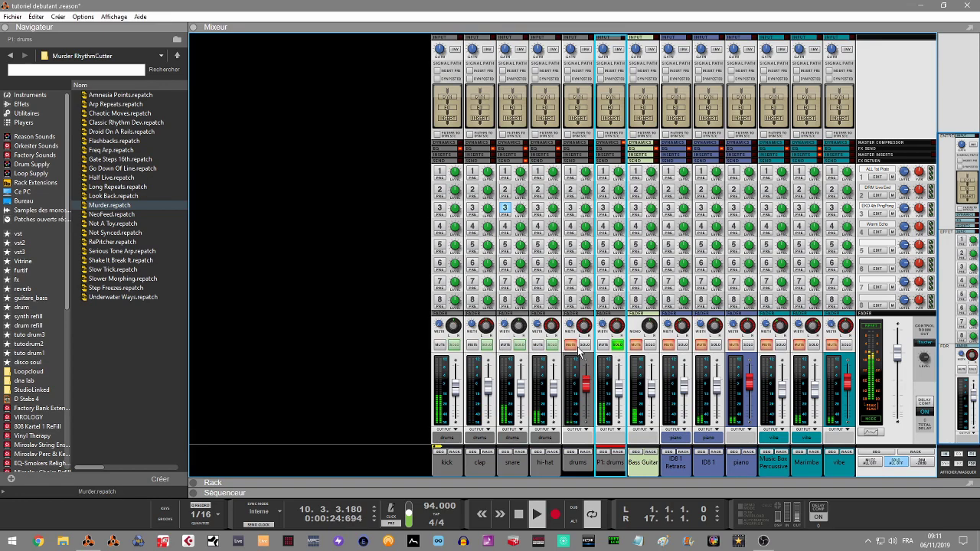
click(587, 346)
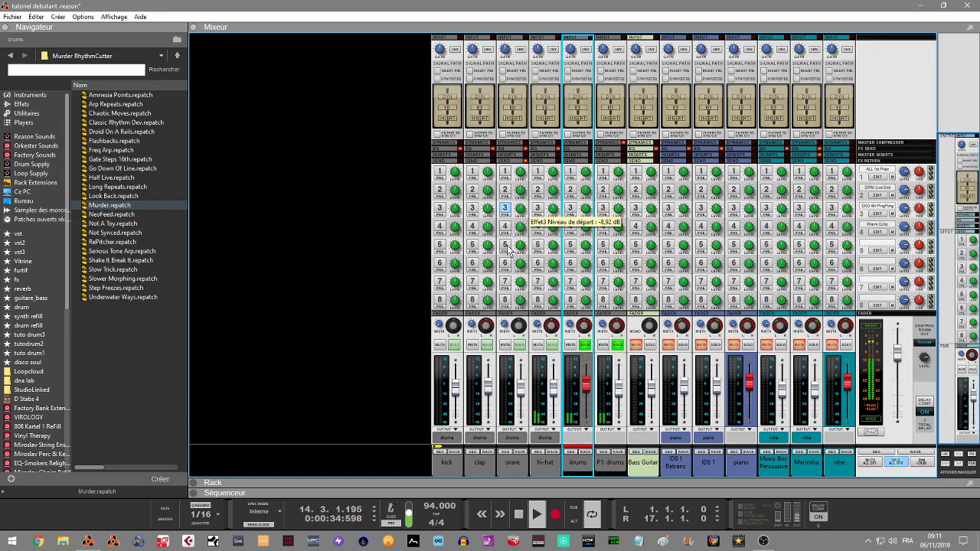
click(492, 393)
click(524, 394)
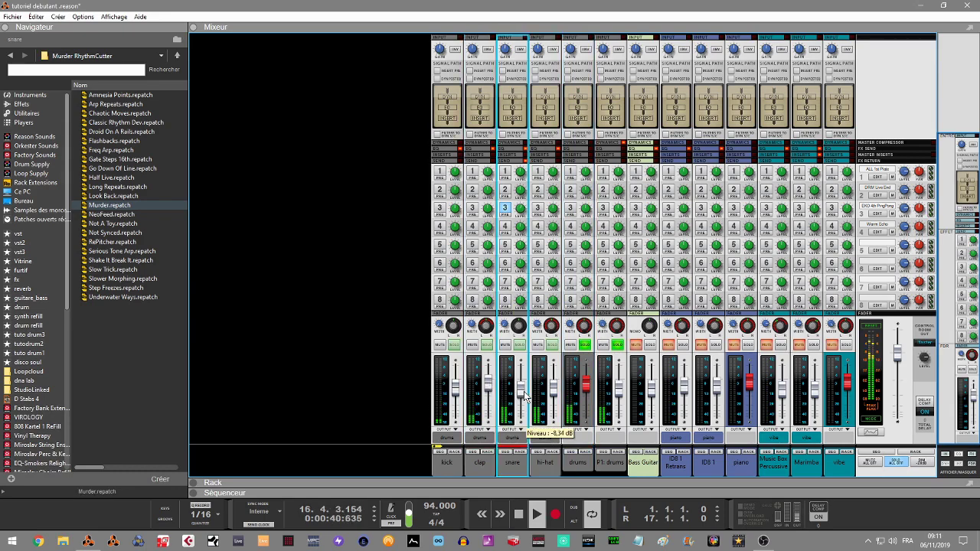
Solo the Bass Guitar alongside the drums, set its level to about -7.57 dB, and turn off all solos
click(651, 345)
mouse_move(651, 396)
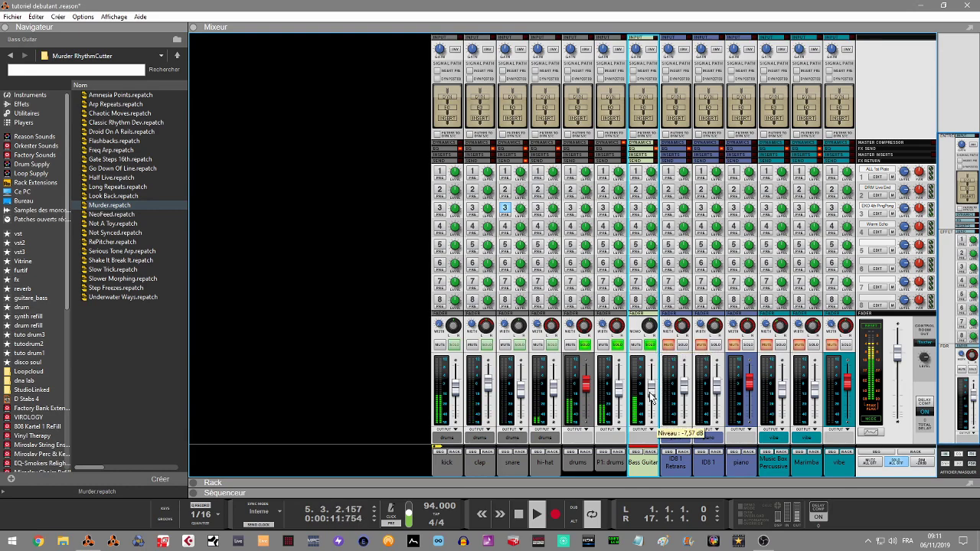
scroll(651, 396, up, 2)
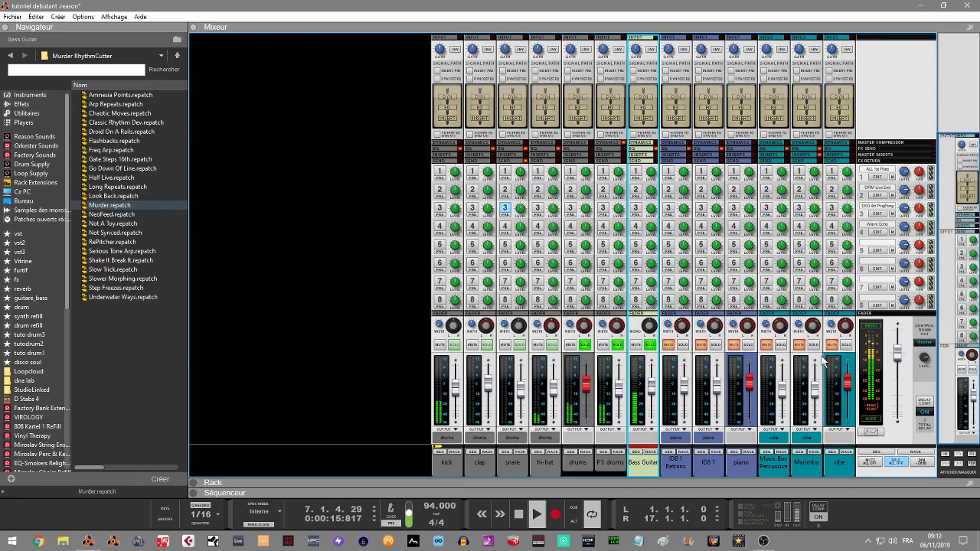
click(898, 464)
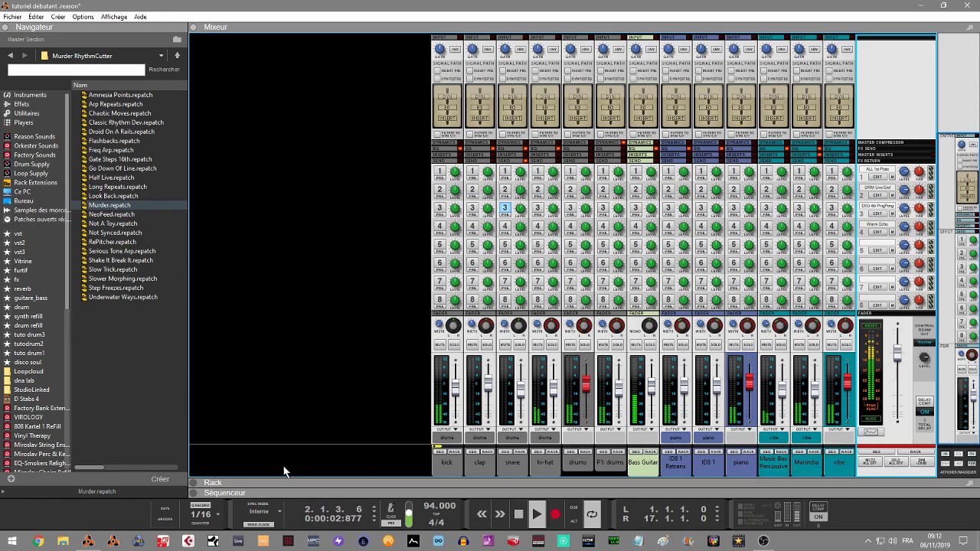
key(F6)
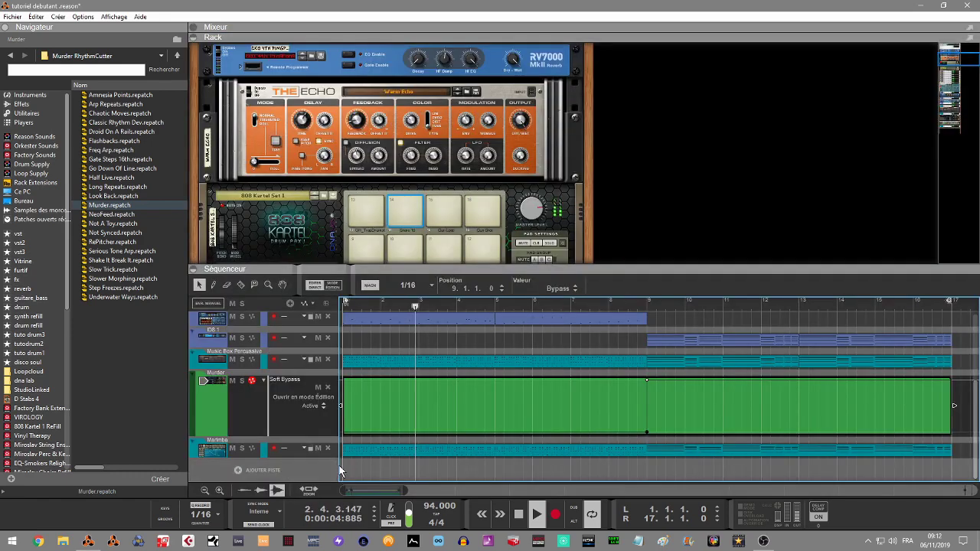
click(197, 359)
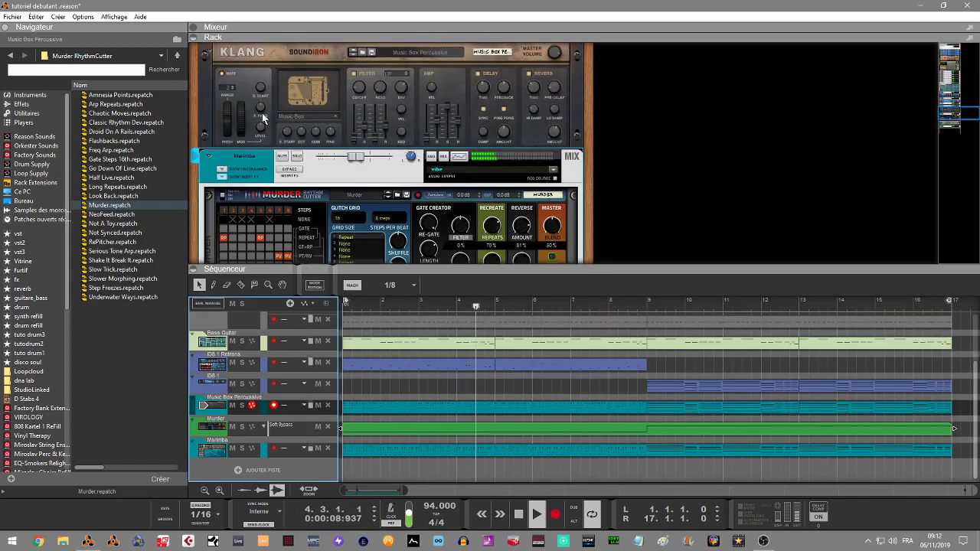
click(196, 43)
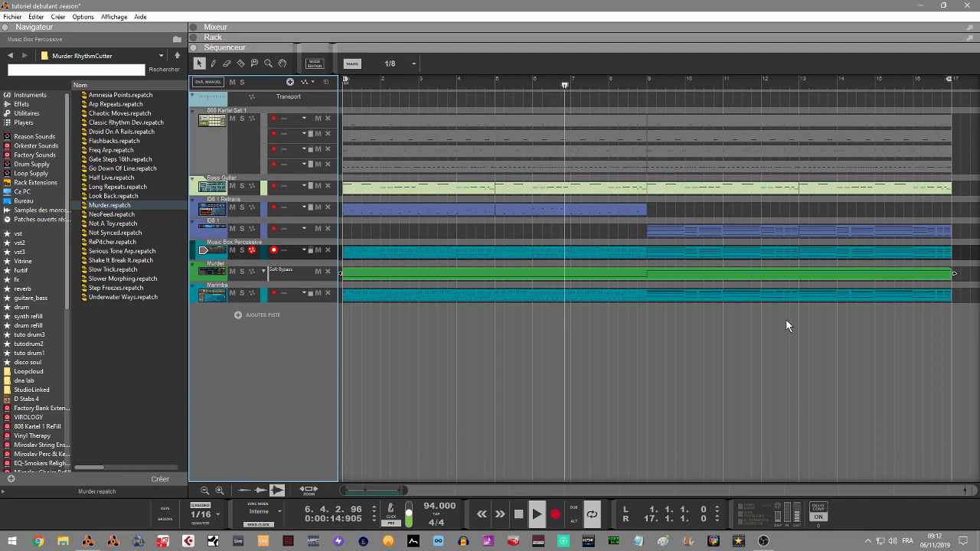
click(190, 28)
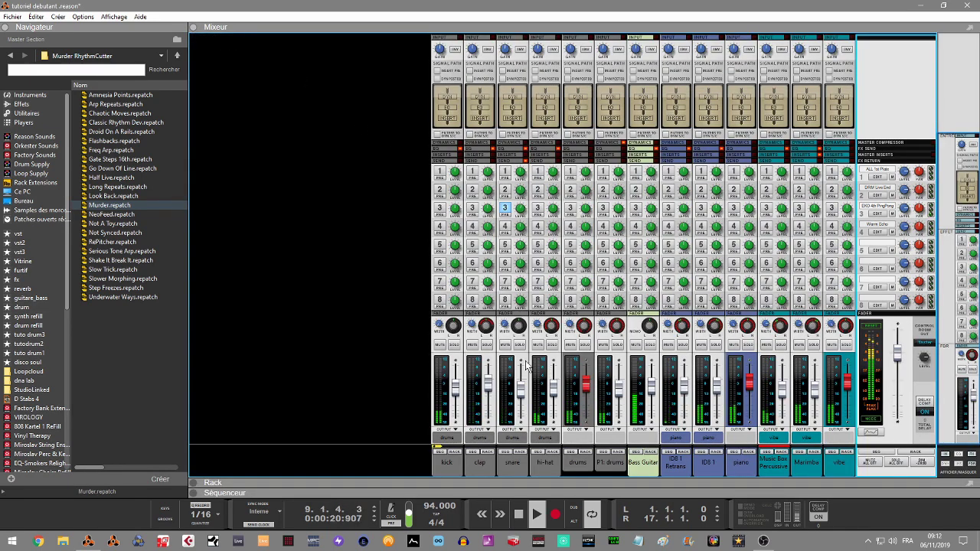
Lower the snare's send 3 level to -15.58 dB, and enable send 1, the plate reverb, on the clap with an adjusted send level
click(519, 213)
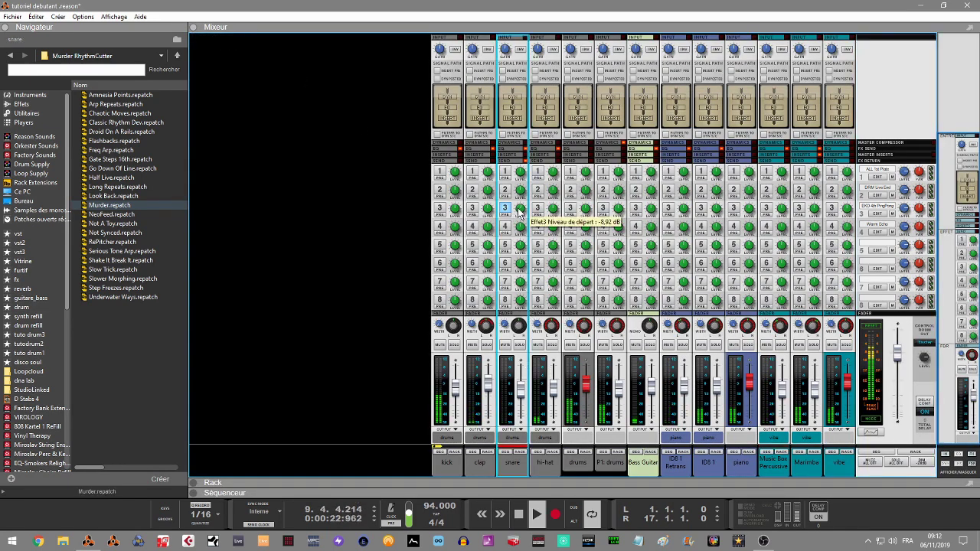
scroll(519, 215, up, 1)
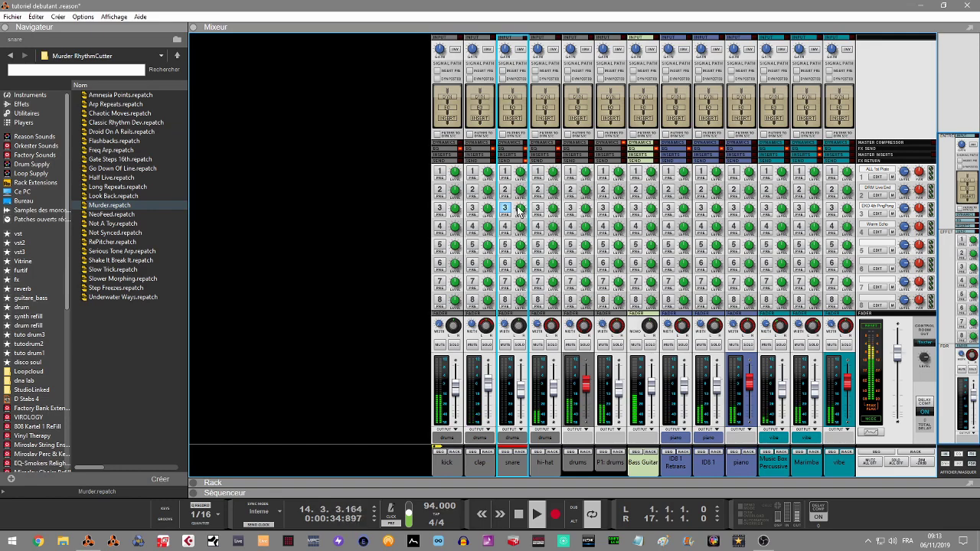
mouse_move(520, 212)
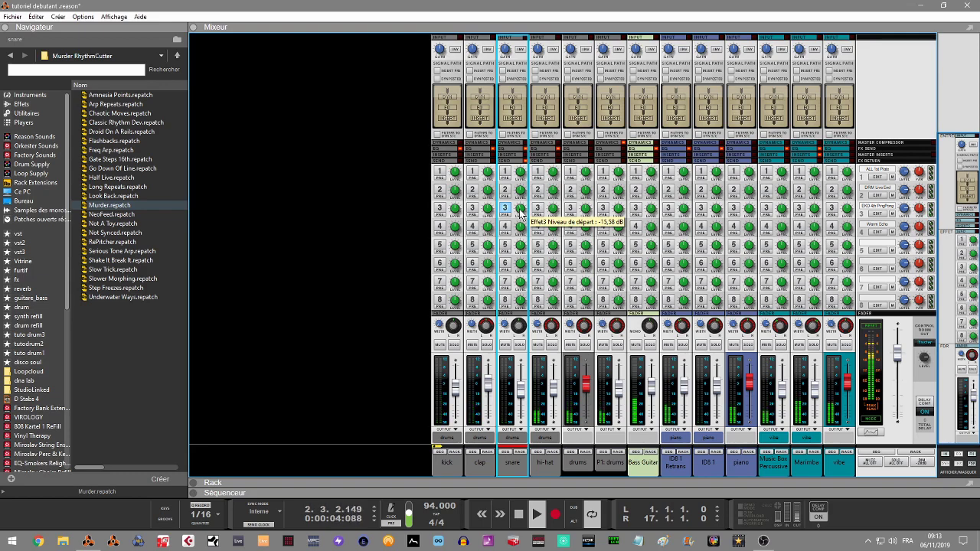
click(473, 178)
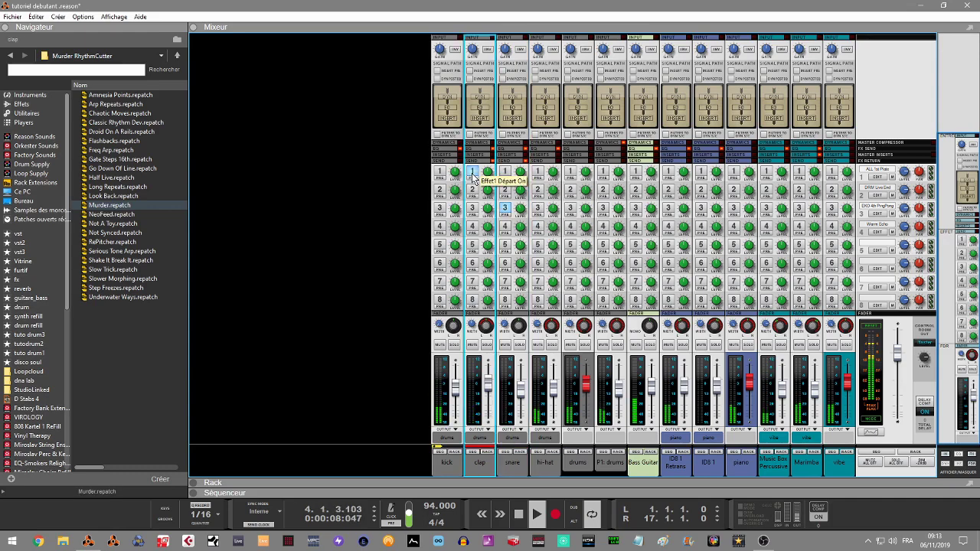
drag(488, 176, 489, 182)
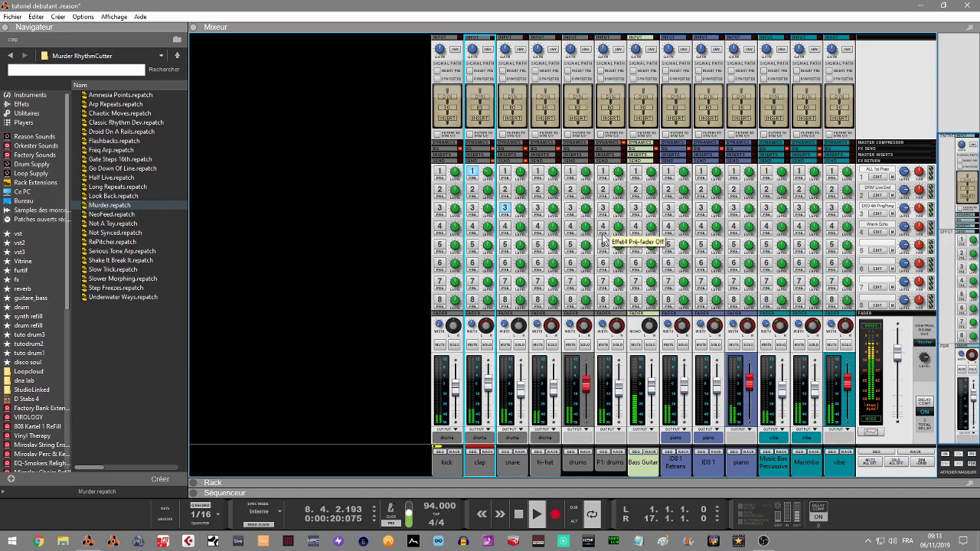
Raise the kick channel's level to -1.61 dB during playback
click(454, 392)
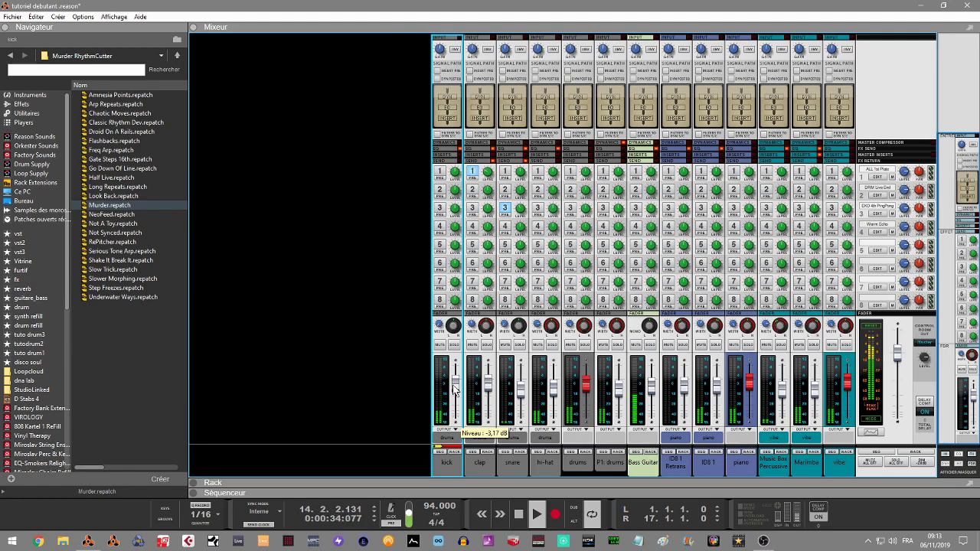
drag(454, 389, 453, 387)
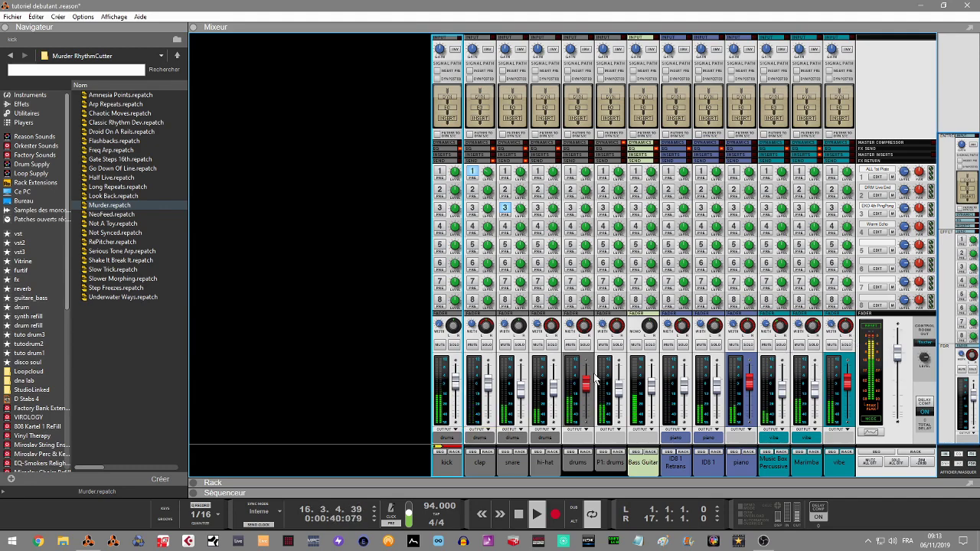
mouse_move(459, 383)
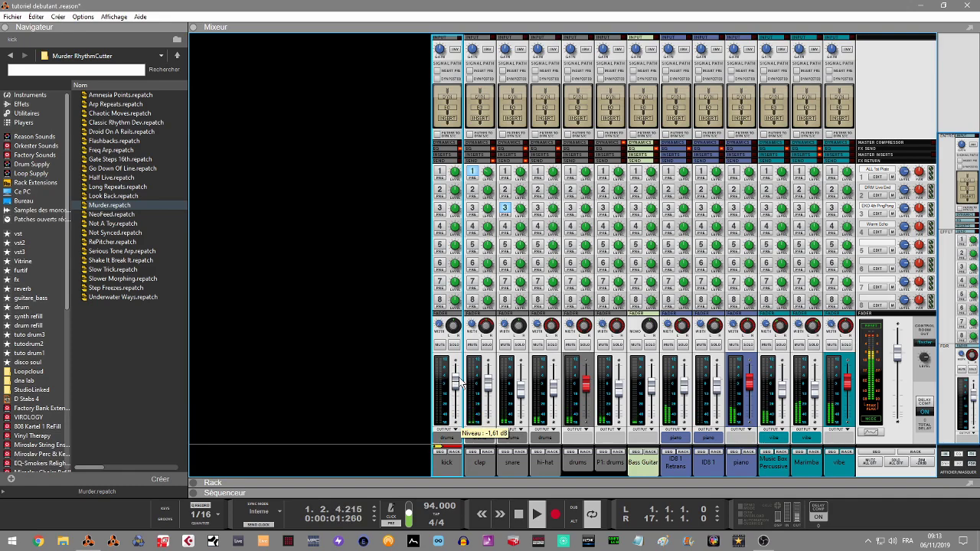
Select the P1: drums channel and display the mixer's dynamics section in place of the input and effect send sections
click(586, 384)
drag(586, 384, 619, 392)
click(619, 392)
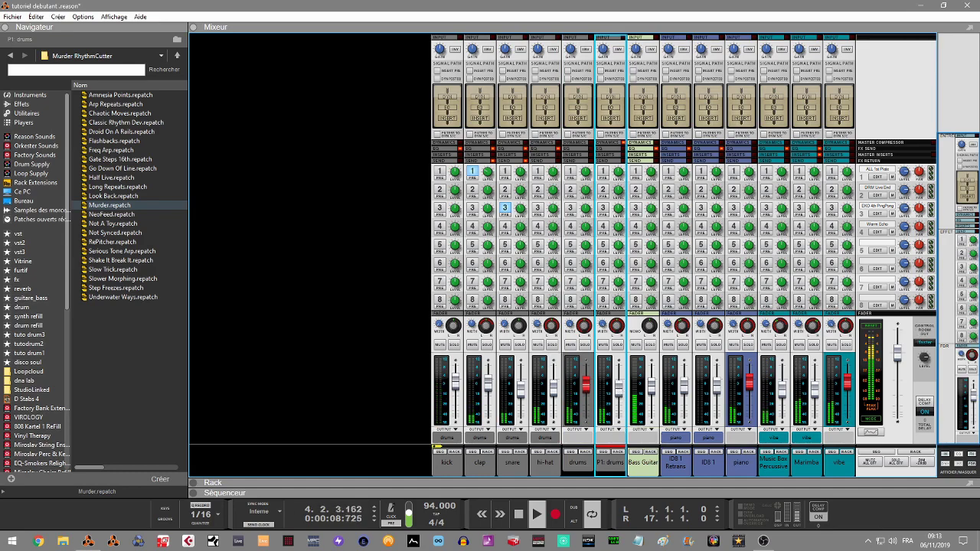
click(946, 457)
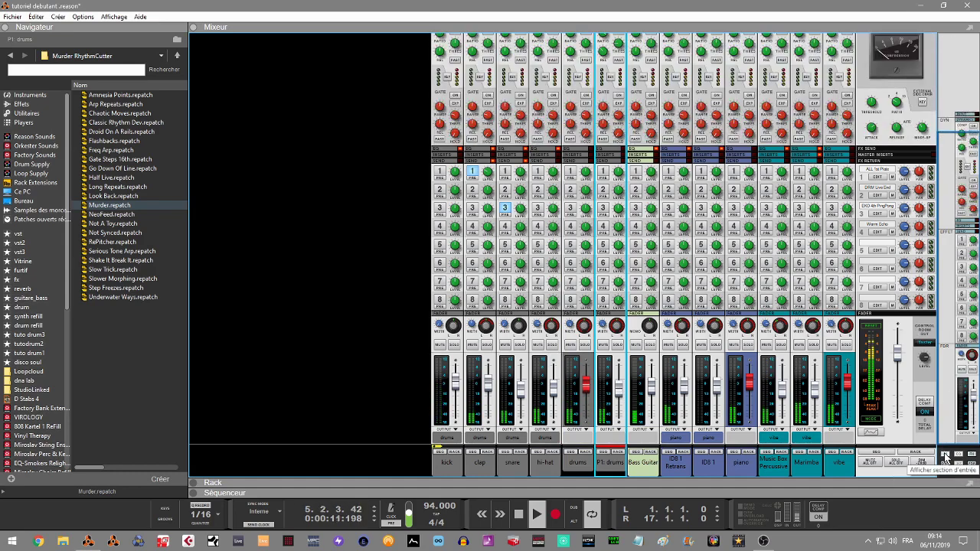
click(972, 456)
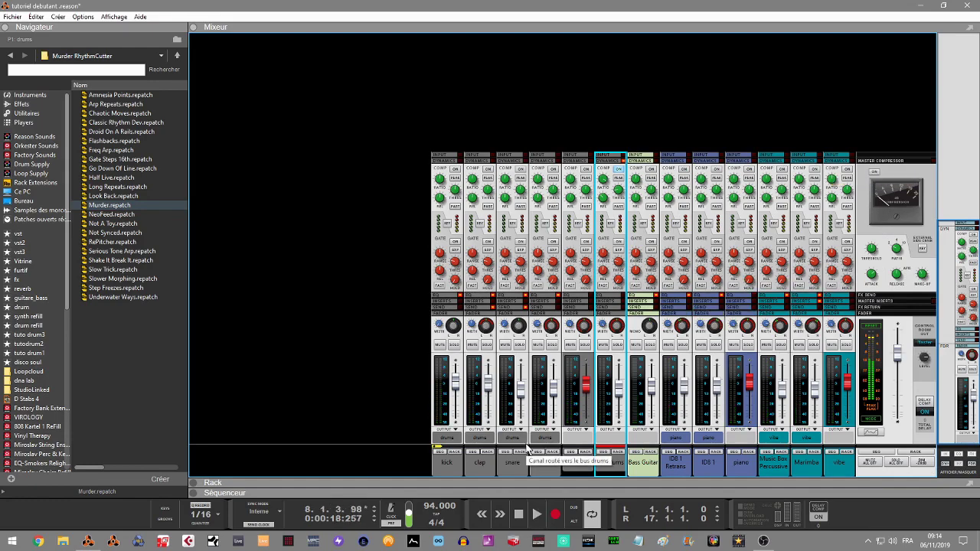
Show the rack at full height from its upper end and open the Master Section's insert effects area
key(F5)
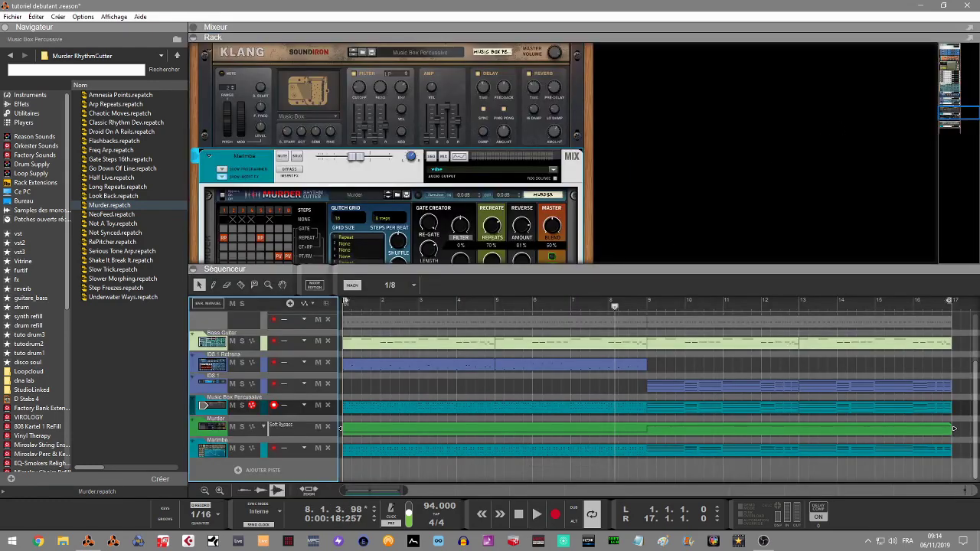
drag(965, 113, 958, 43)
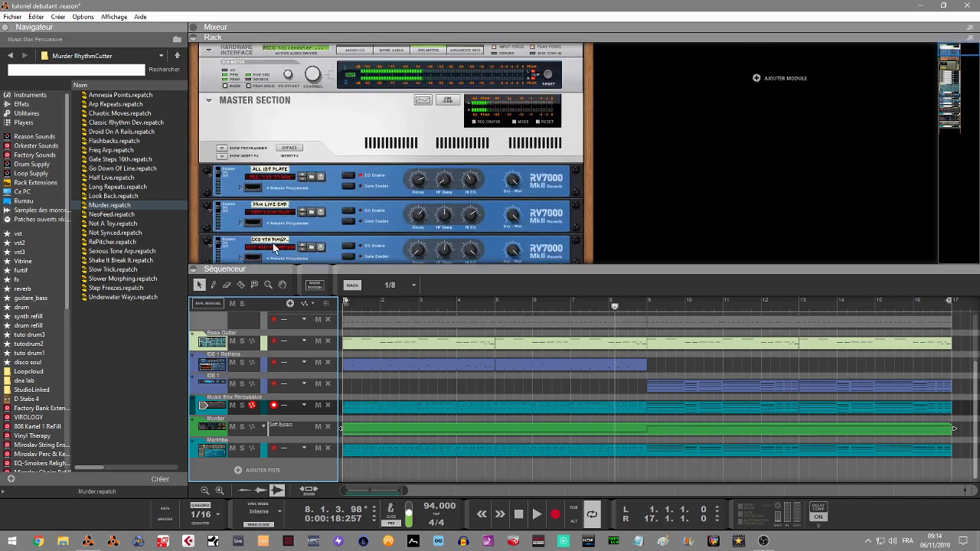
click(193, 270)
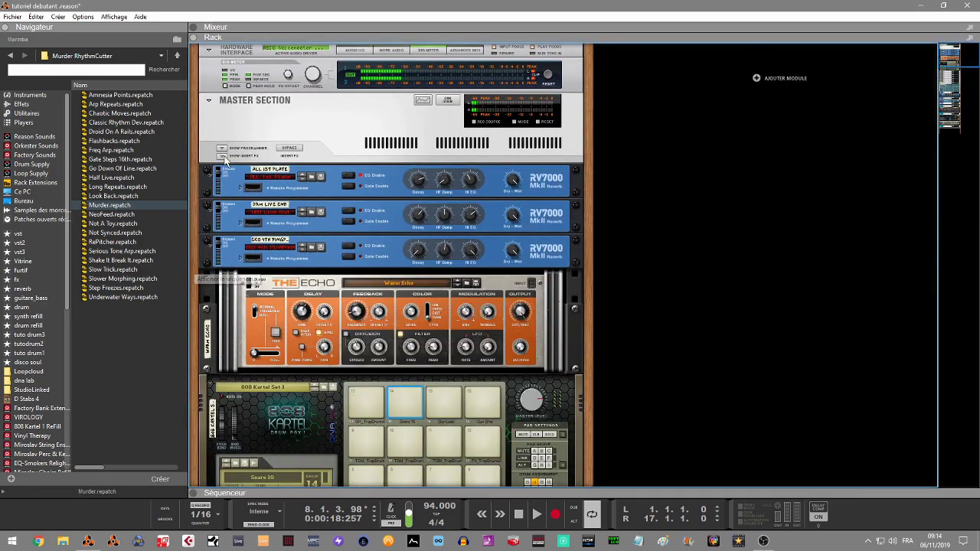
click(222, 156)
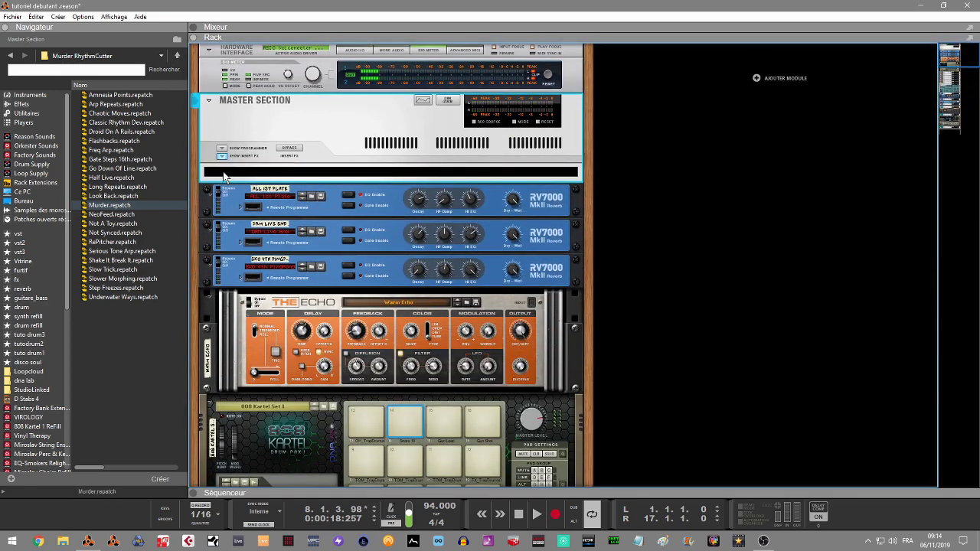
Add an MClass Equalizer, an MClass Stereo Imager and an MClass Maximizer, in that order, to the Master Section's insert effects
click(23, 105)
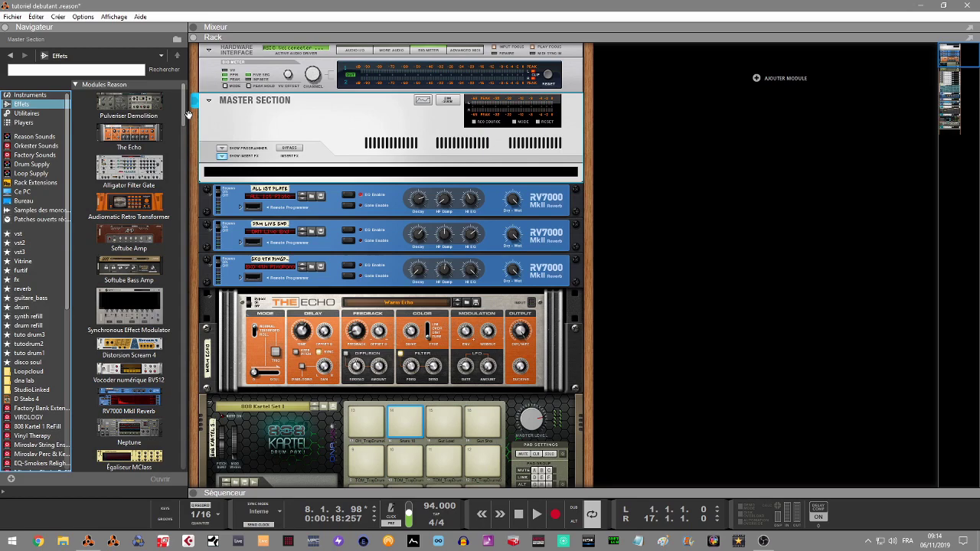
drag(183, 117, 186, 145)
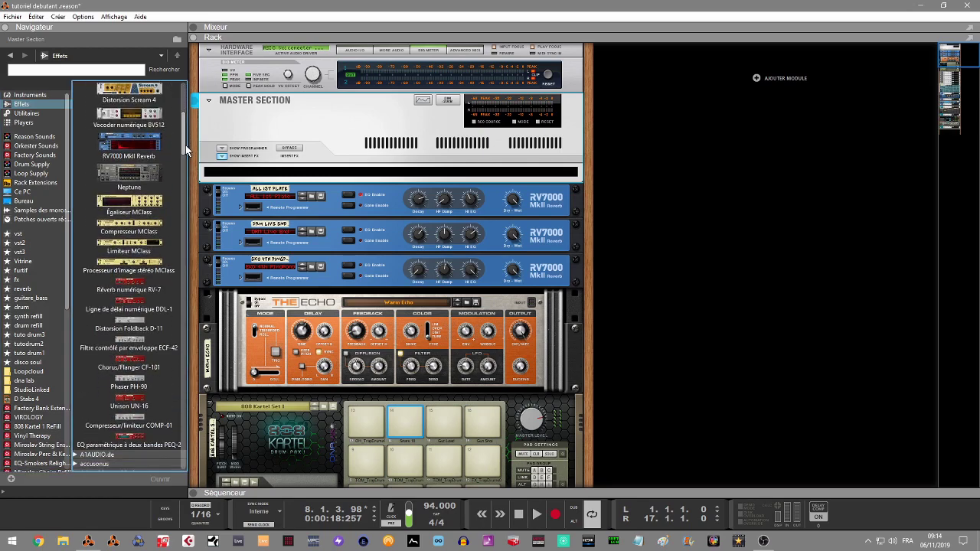
drag(129, 203, 331, 178)
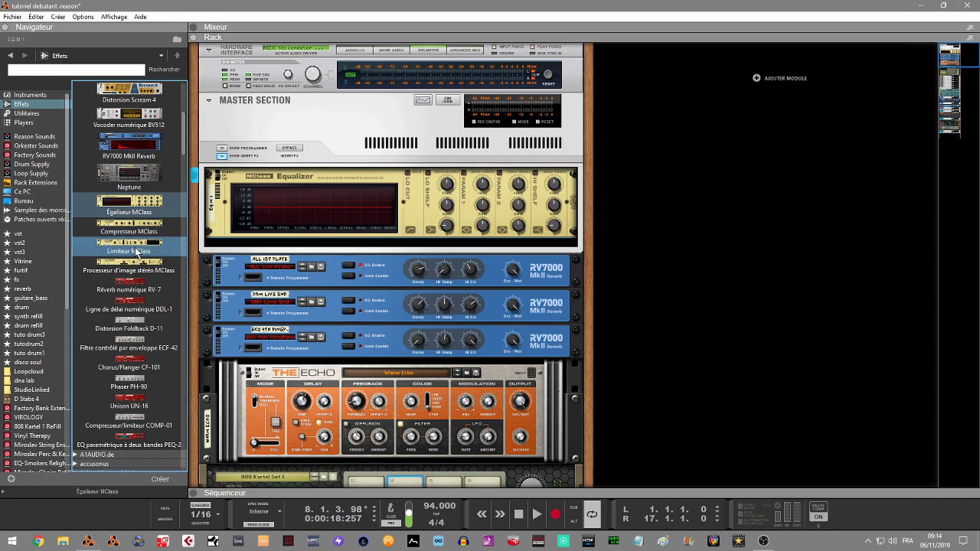
drag(136, 264, 354, 244)
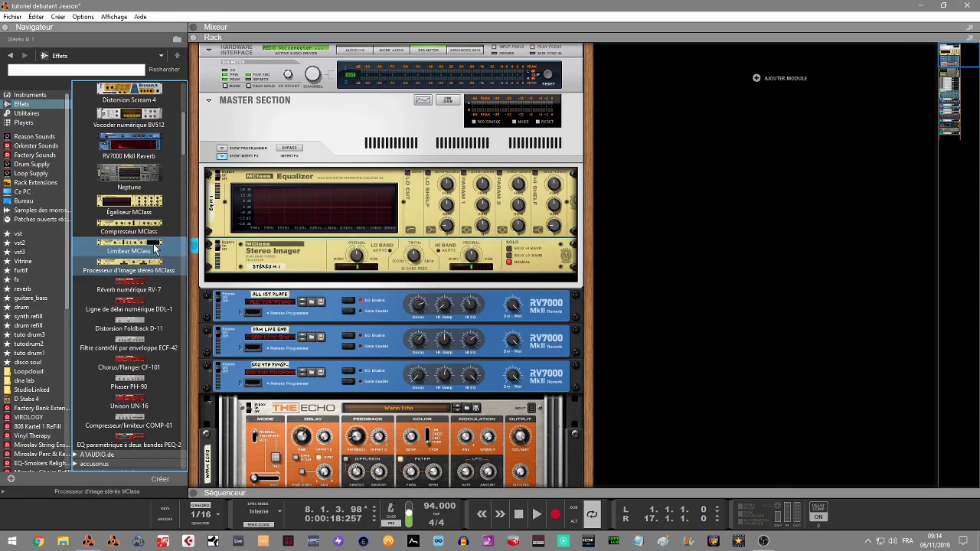
drag(146, 247, 346, 281)
Play the song from the start and narrow the low-band width on the master Stereo Imager
key(Home)
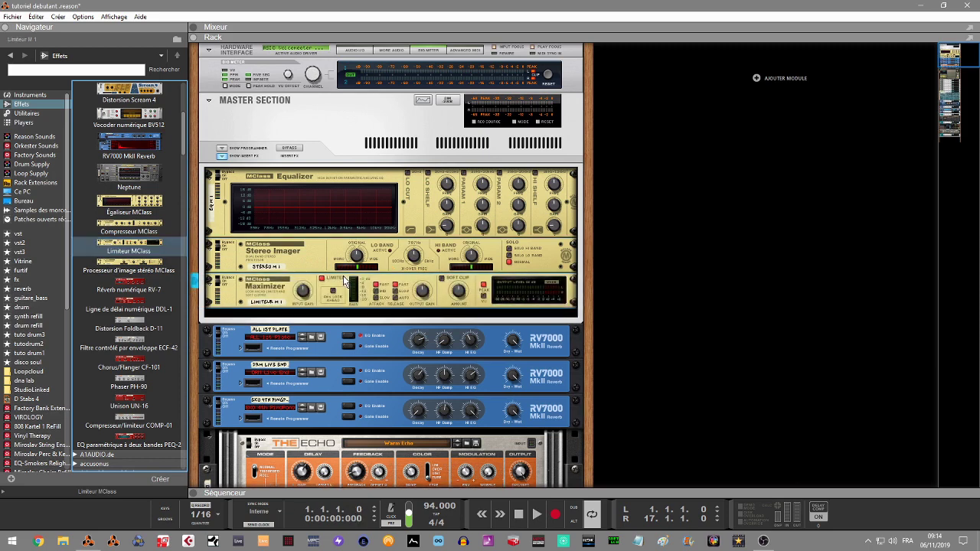
key(space)
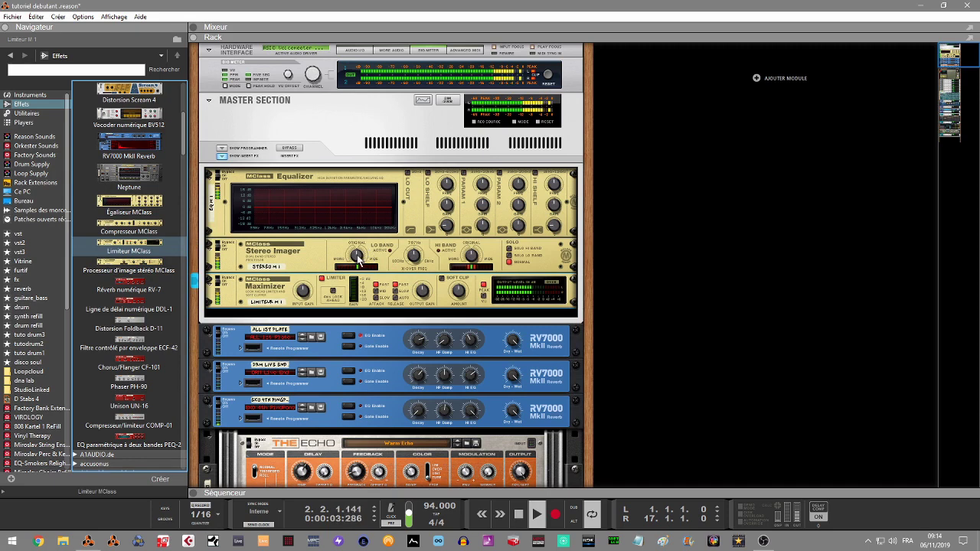
drag(356, 254, 354, 280)
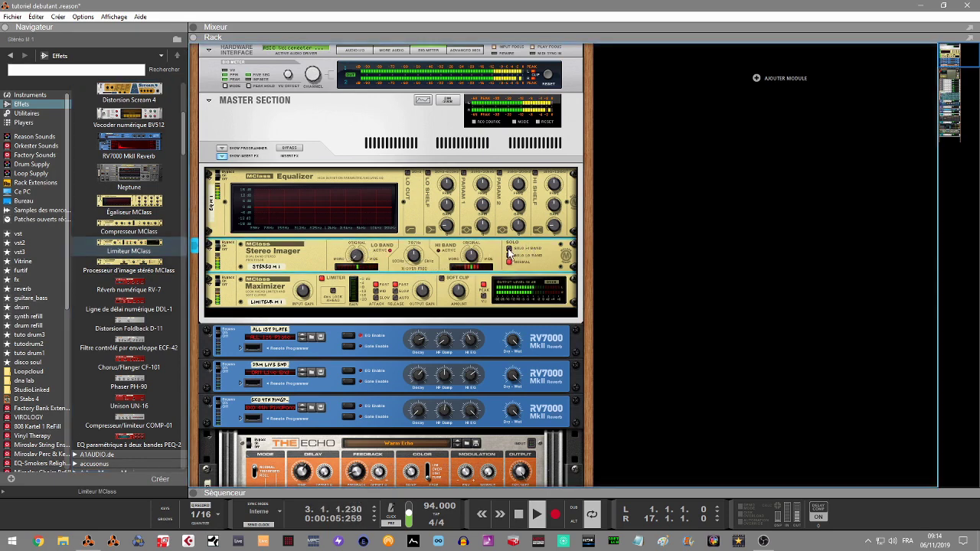
Enable parametric band 1 on the master Equalizer and shape a slight cut at about 1.447 kHz
click(426, 179)
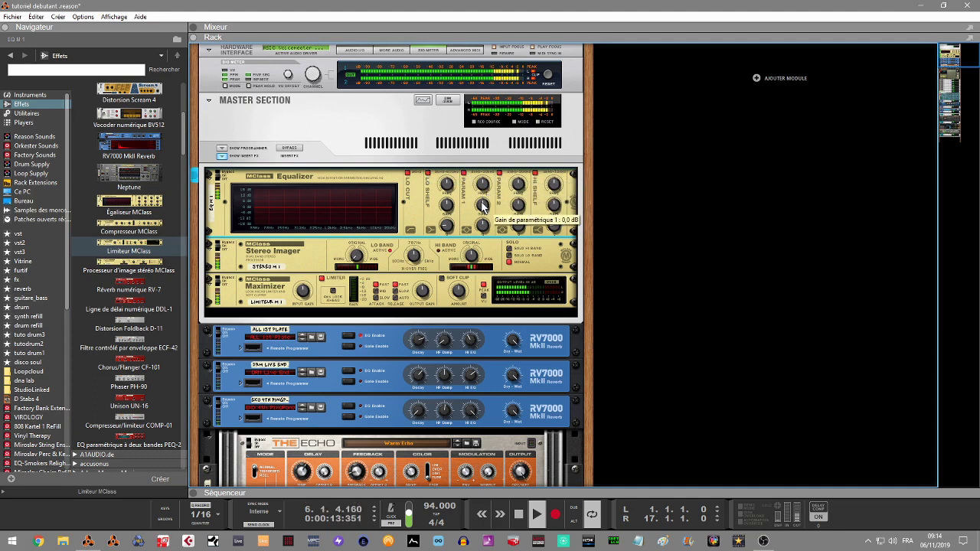
drag(483, 208, 483, 184)
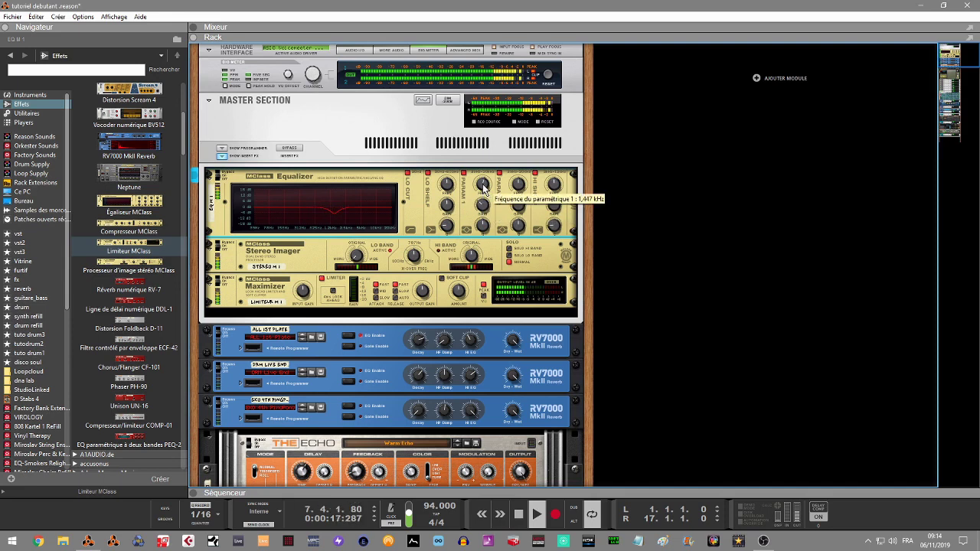
drag(483, 224, 483, 224)
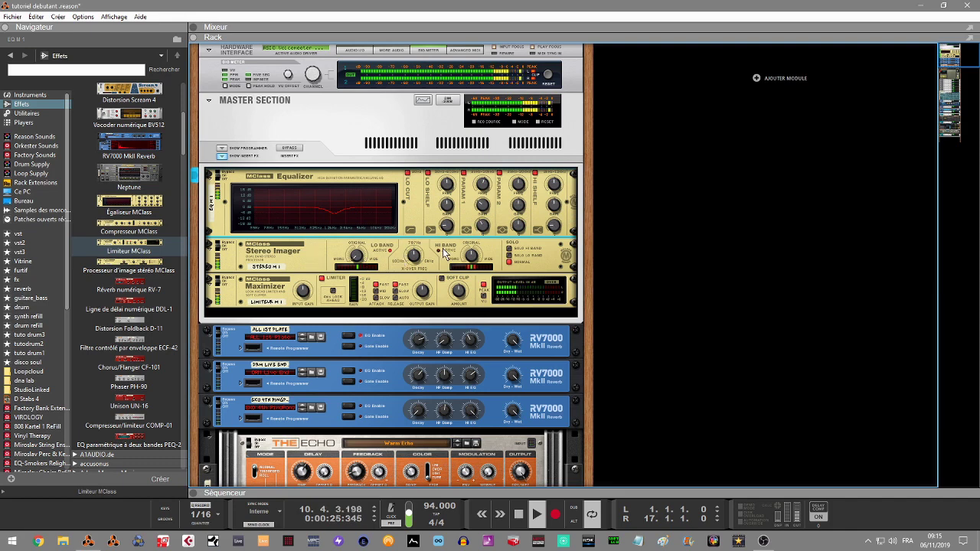
Solo the high band on the Stereo Imager and adjust its crossover frequency
click(511, 255)
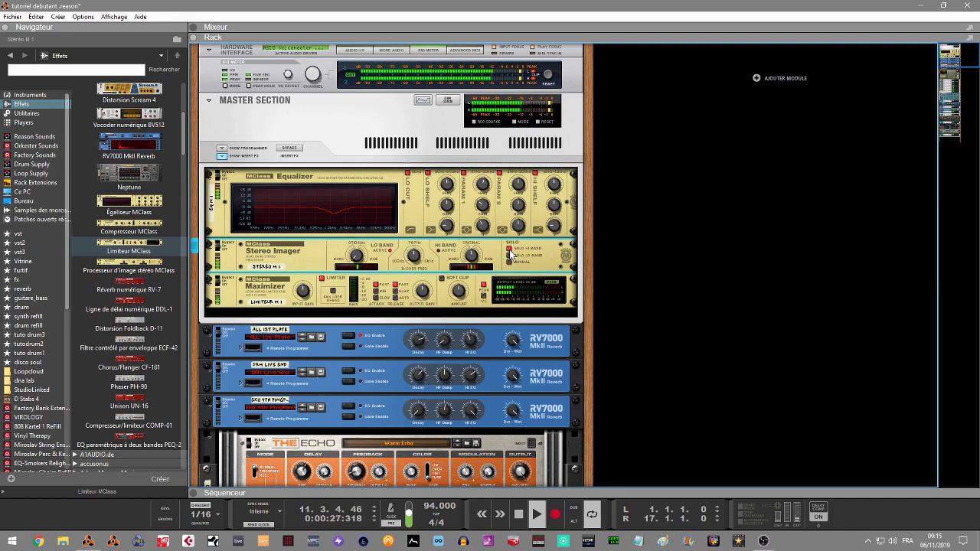
drag(415, 258, 415, 263)
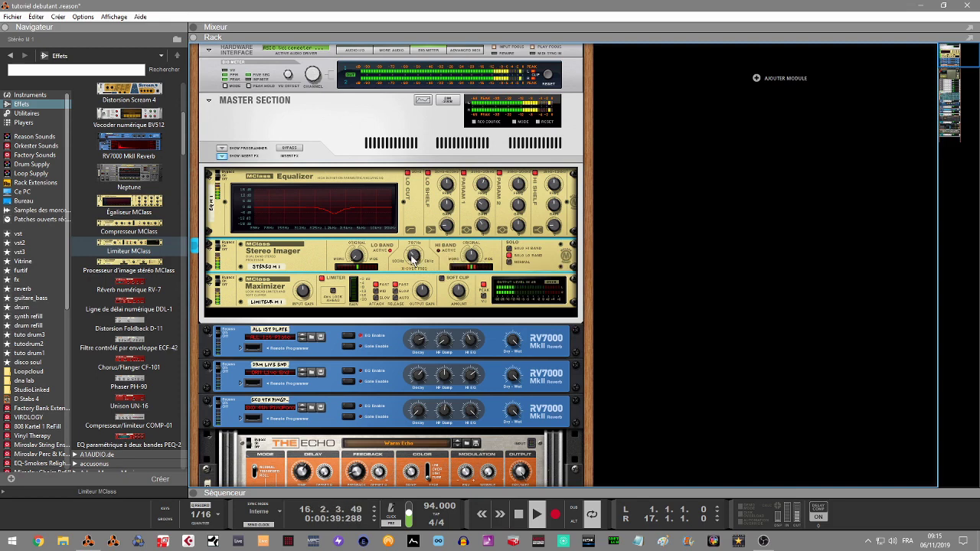
mouse_move(412, 257)
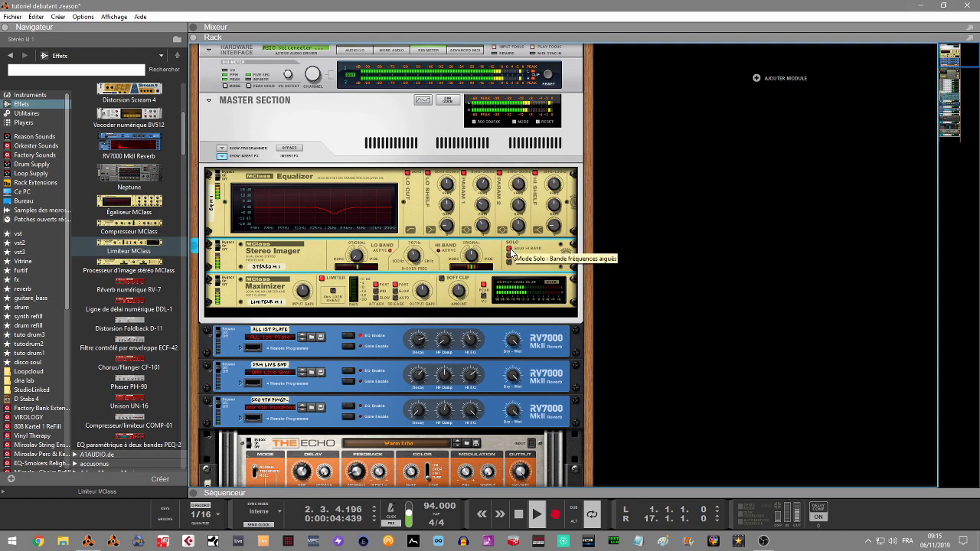
Widen the Stereo Imager's high band to 22 and return its solo mode to Normal
mouse_move(475, 256)
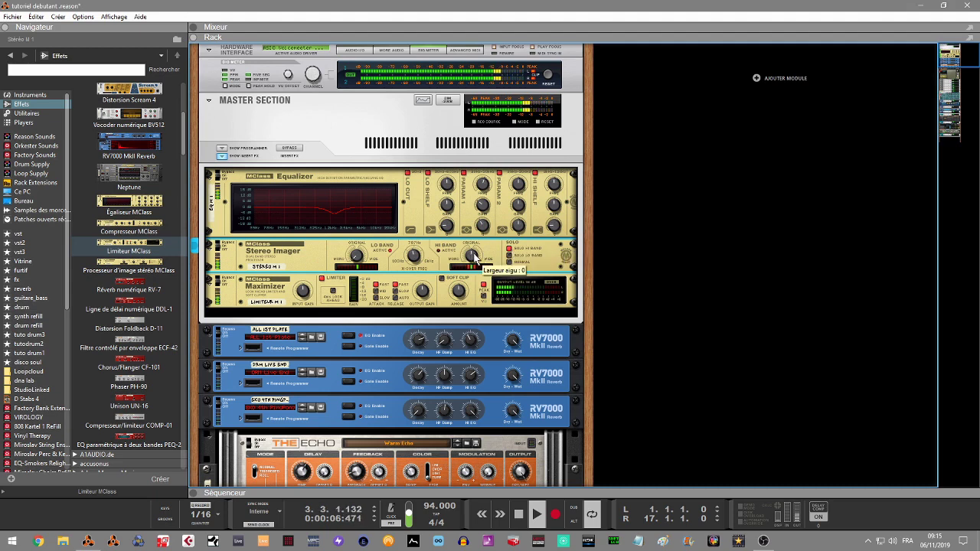
scroll(474, 256, up, 4)
scroll(475, 255, up, 1)
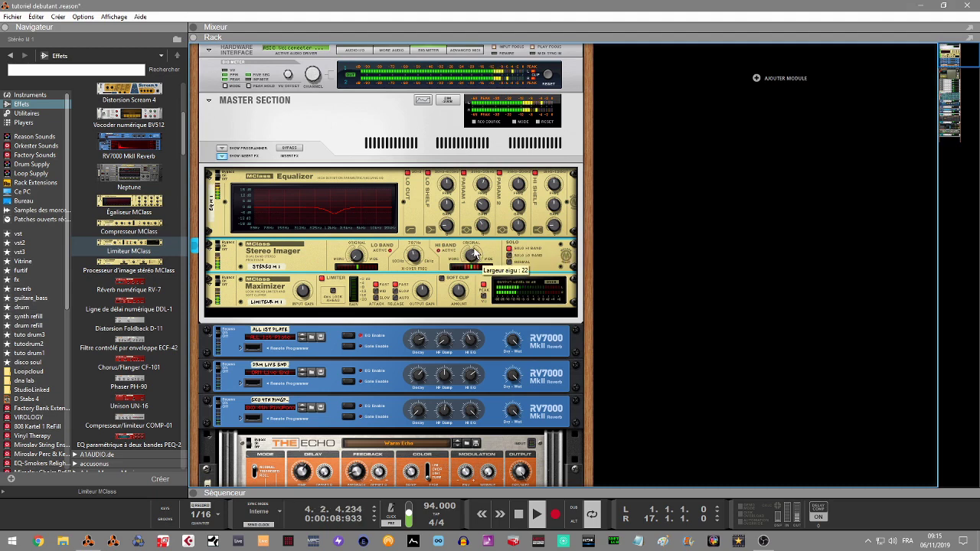
click(510, 263)
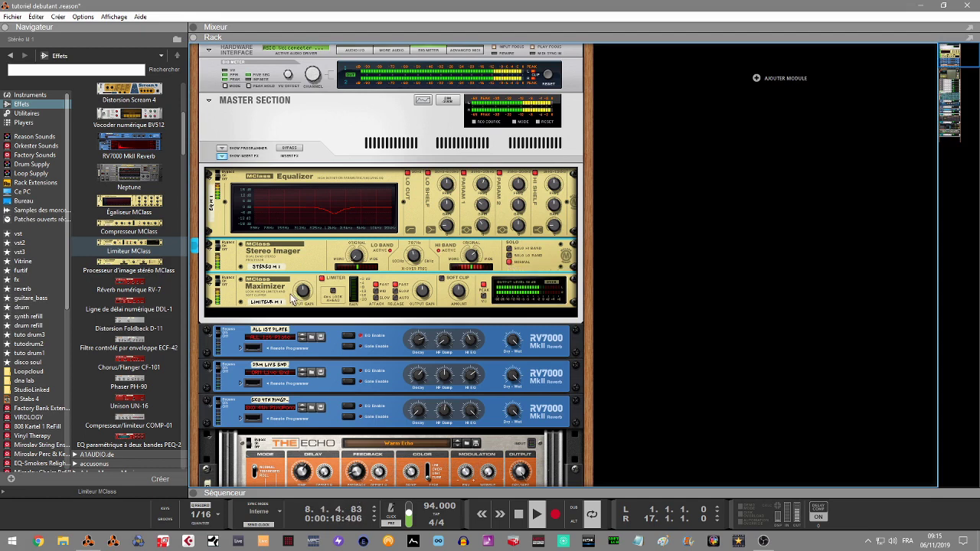
Enable Soft Clip and the limiter's 4 ms look-ahead on the master Maximizer, and adjust its attack speed
click(550, 77)
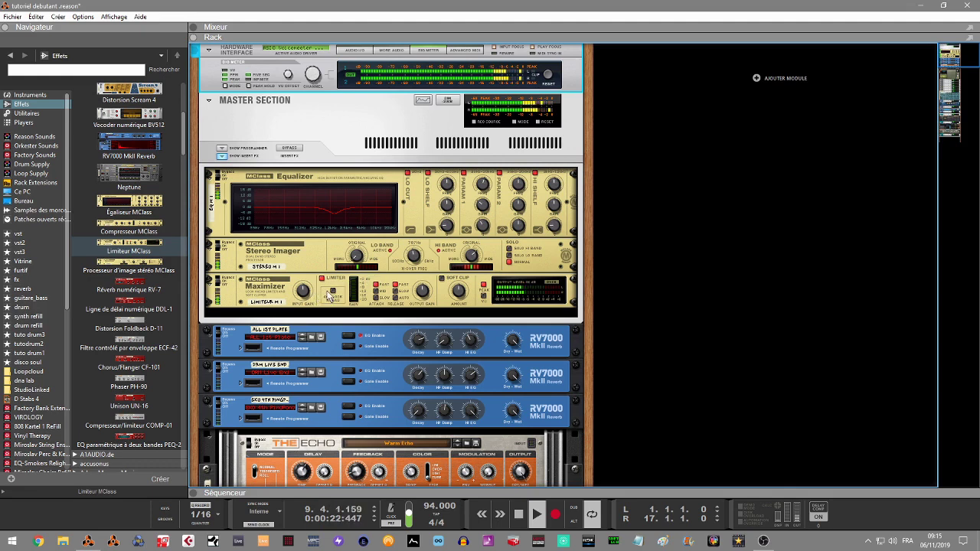
click(396, 305)
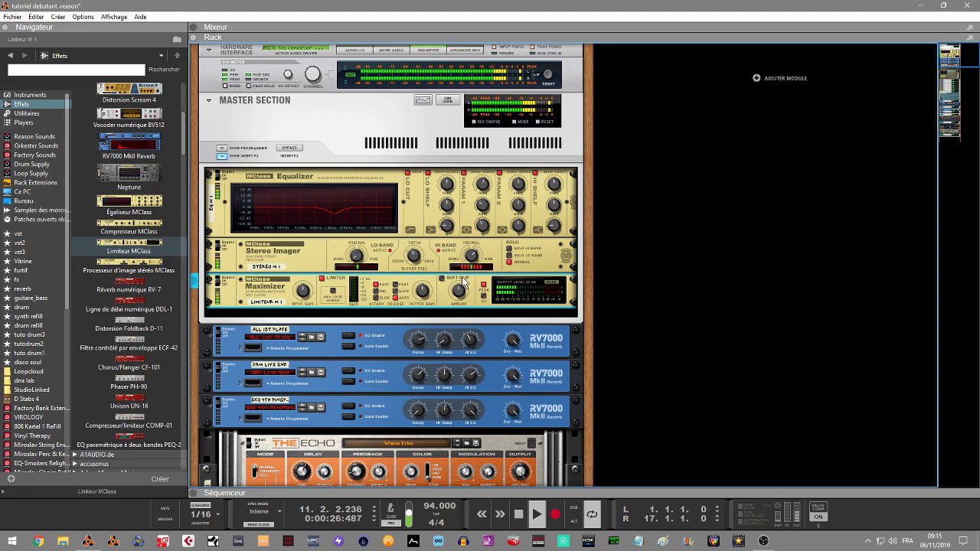
mouse_move(458, 291)
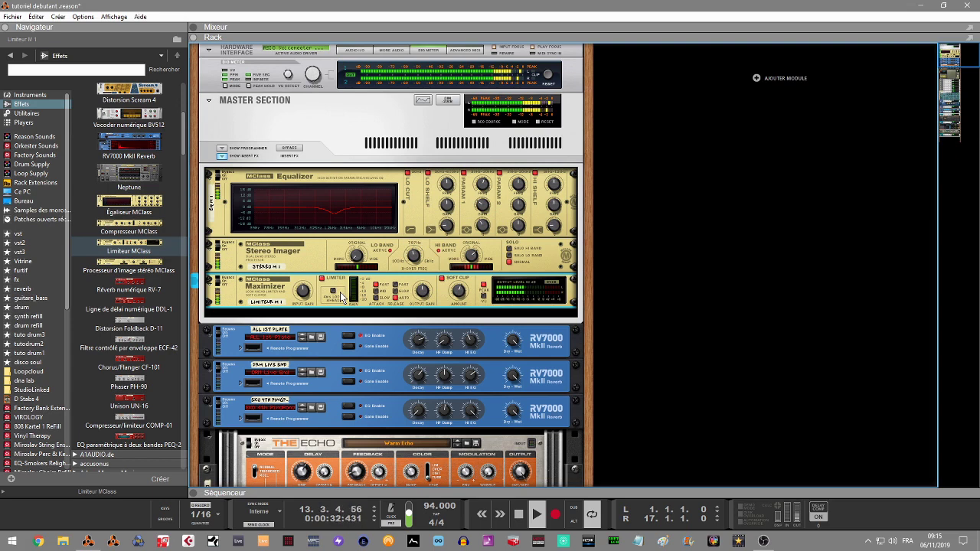
mouse_move(377, 298)
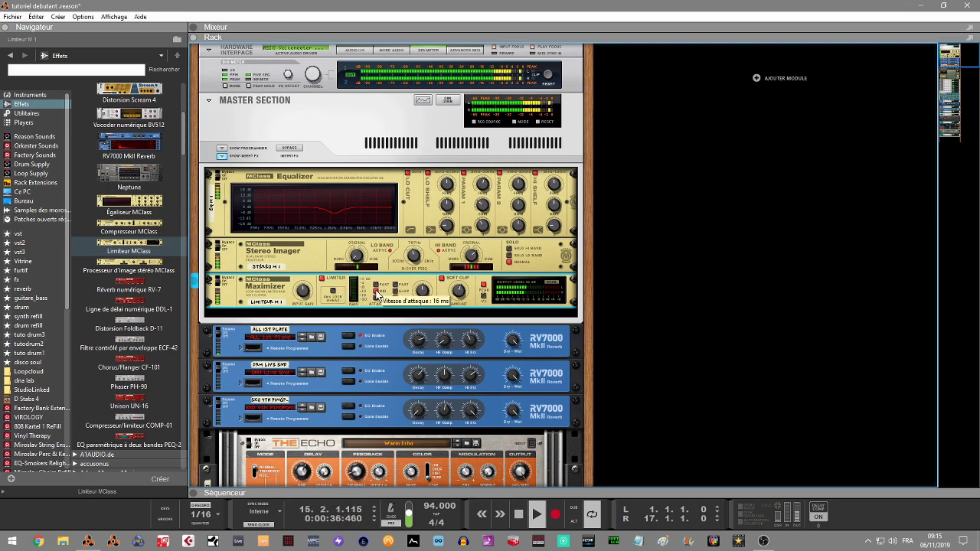
drag(376, 297, 377, 290)
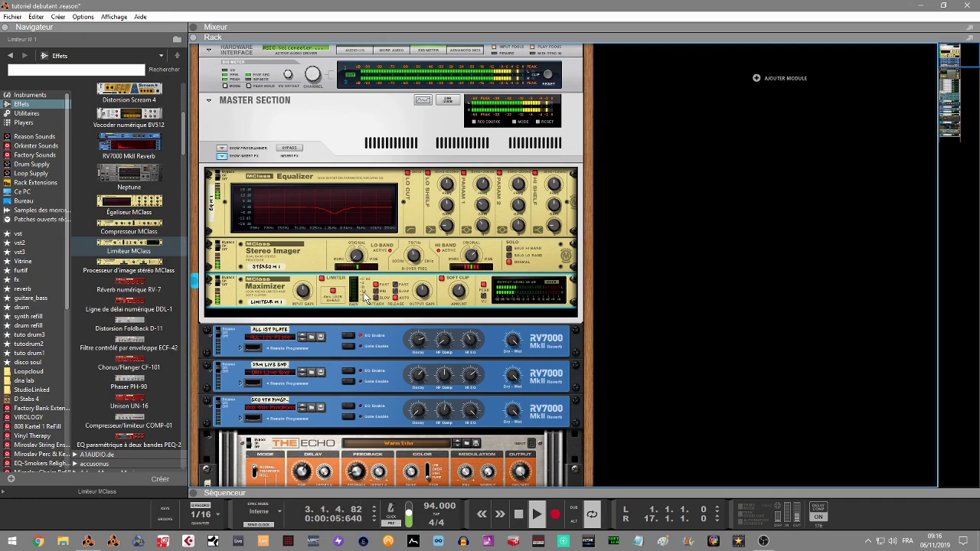
Switch on the master compressor in the mixer and check its ratio, release and threshold settings
key(F5)
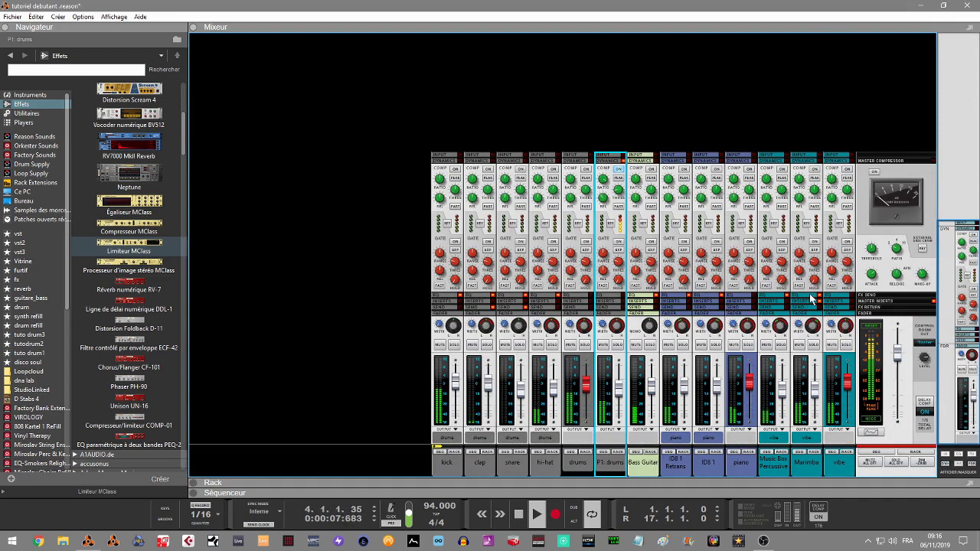
click(896, 248)
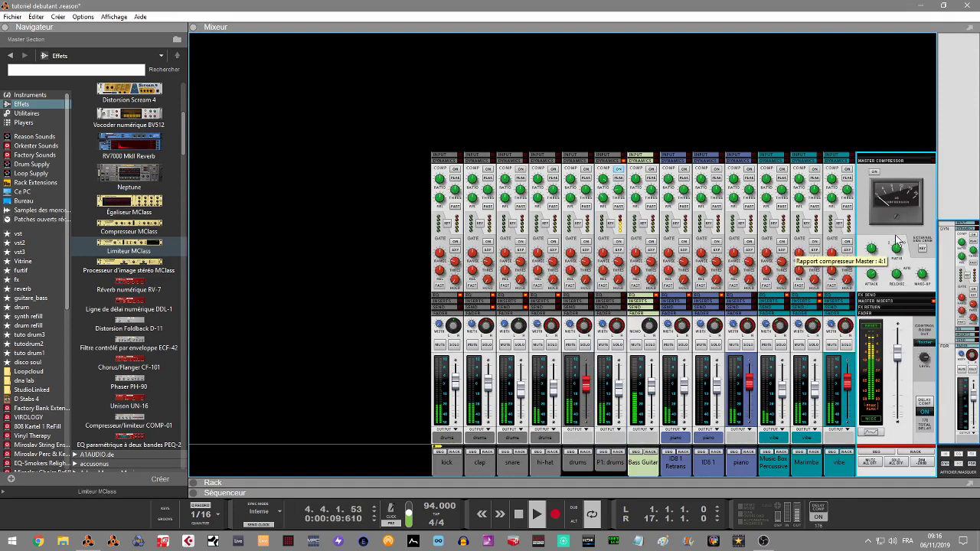
click(872, 174)
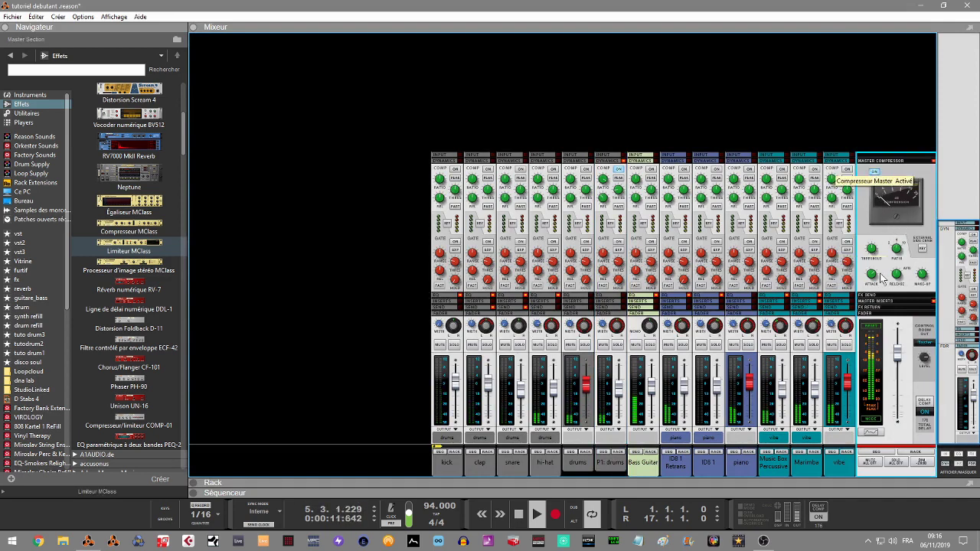
mouse_move(875, 284)
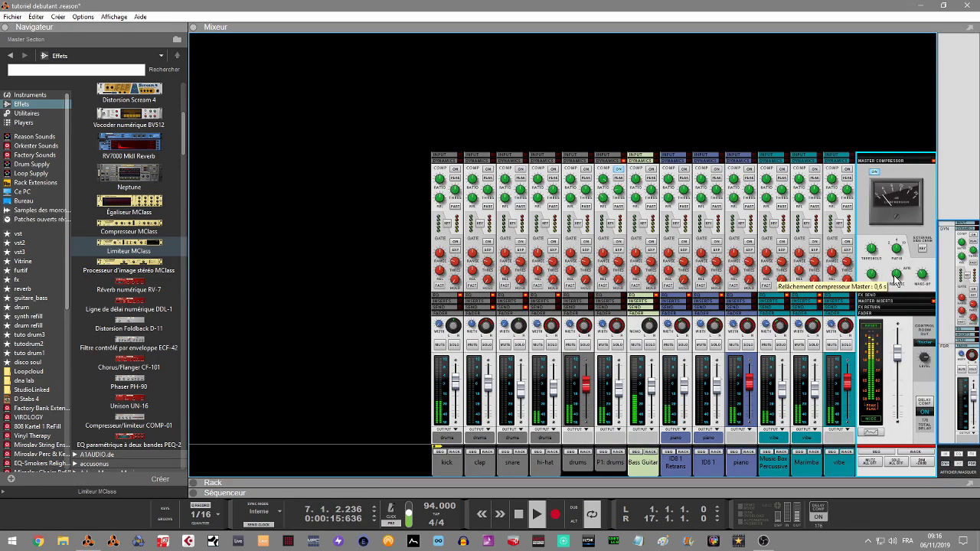
mouse_move(897, 254)
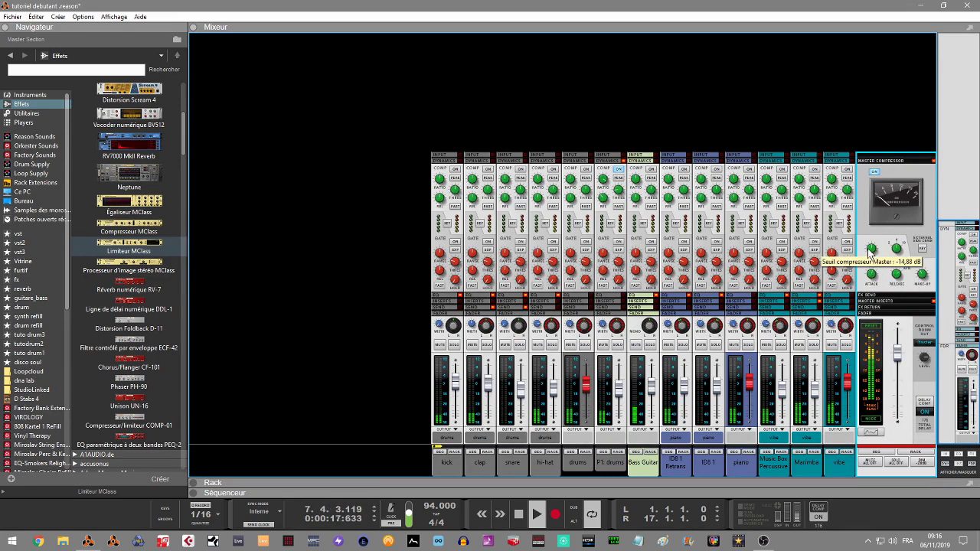
scroll(870, 250, up, 3)
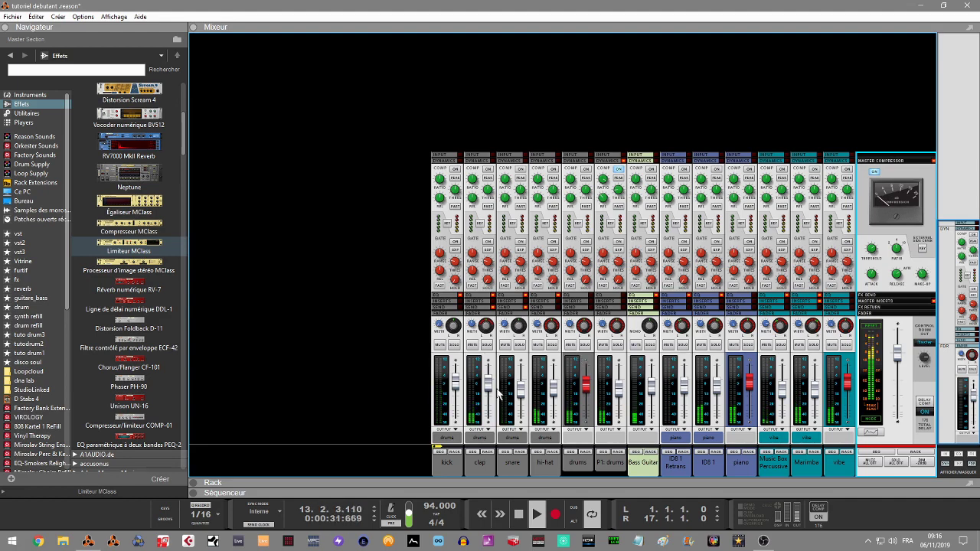
Lower the kick channel's fader slightly
click(455, 388)
drag(455, 389, 455, 391)
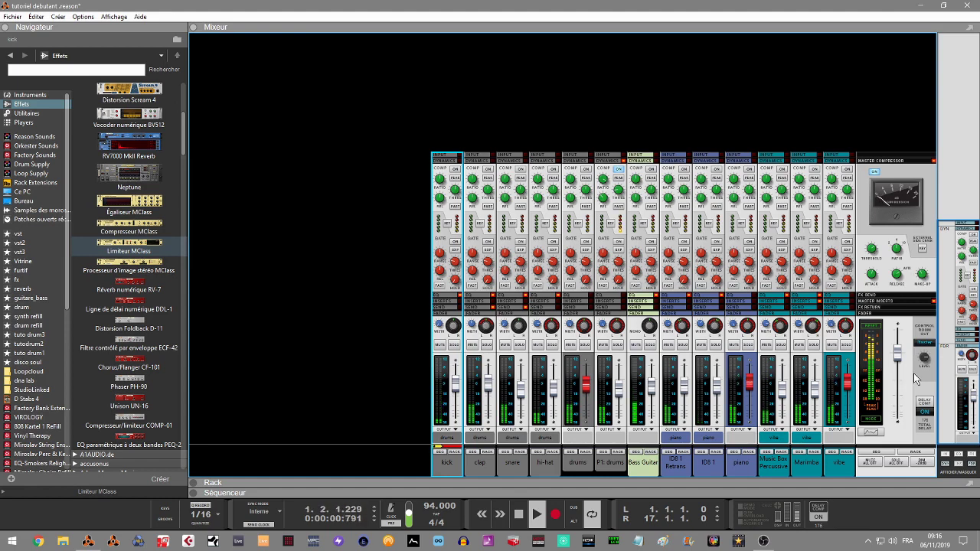
click(833, 334)
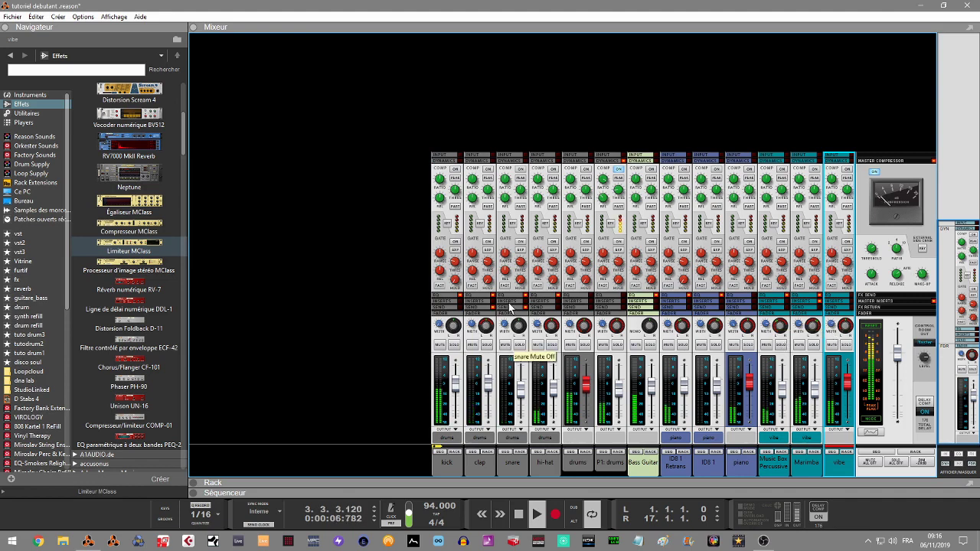
Fine-tune the snare's send 3 level in the effect sends section, and return the mixer to its dynamics view
click(972, 458)
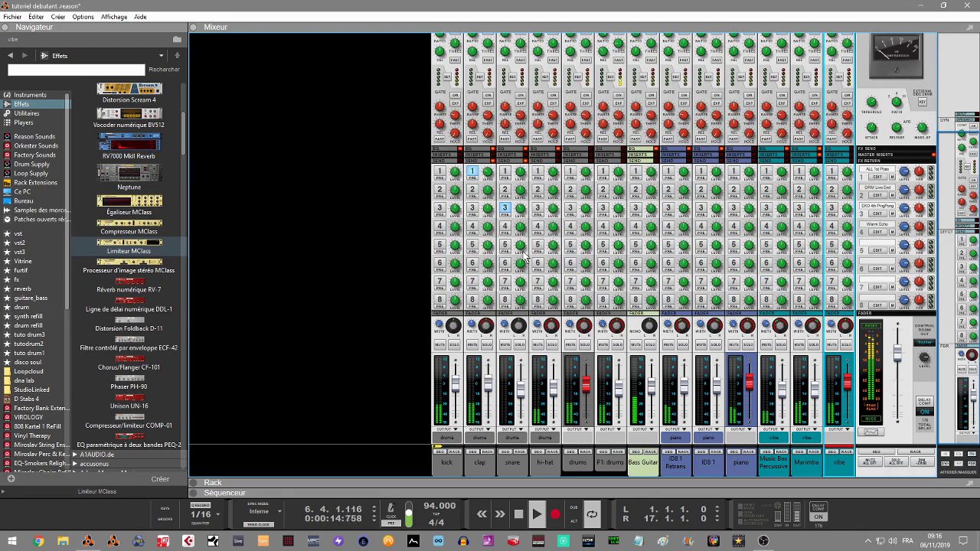
drag(520, 213, 522, 219)
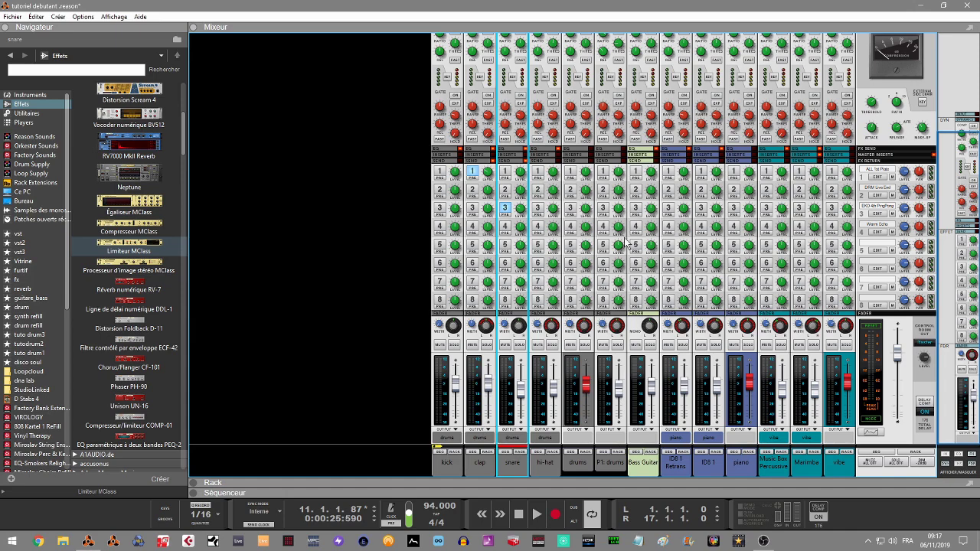
click(946, 464)
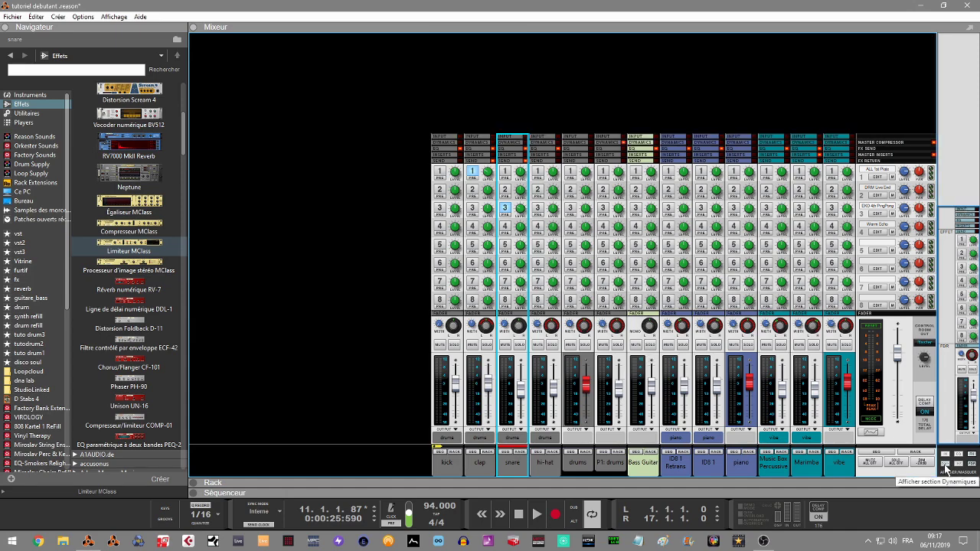
click(951, 466)
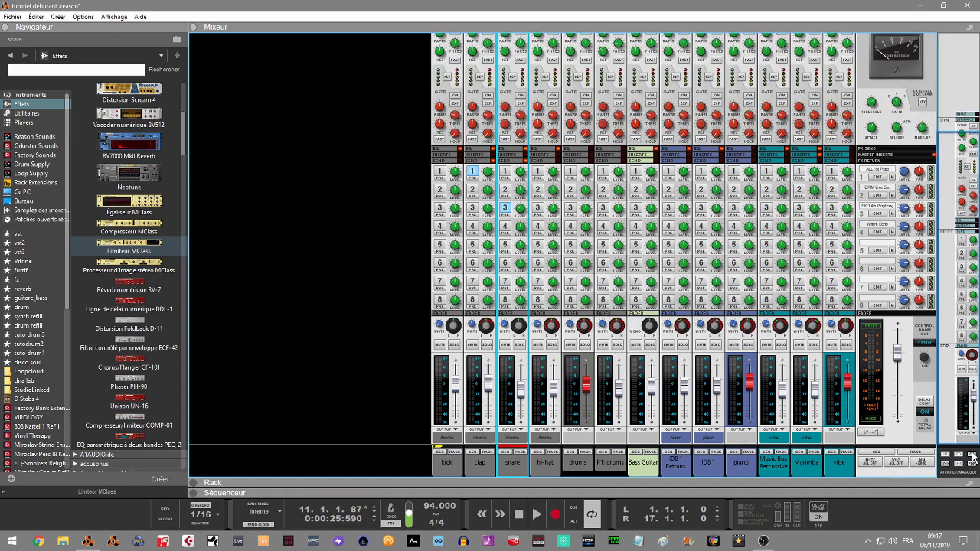
click(972, 457)
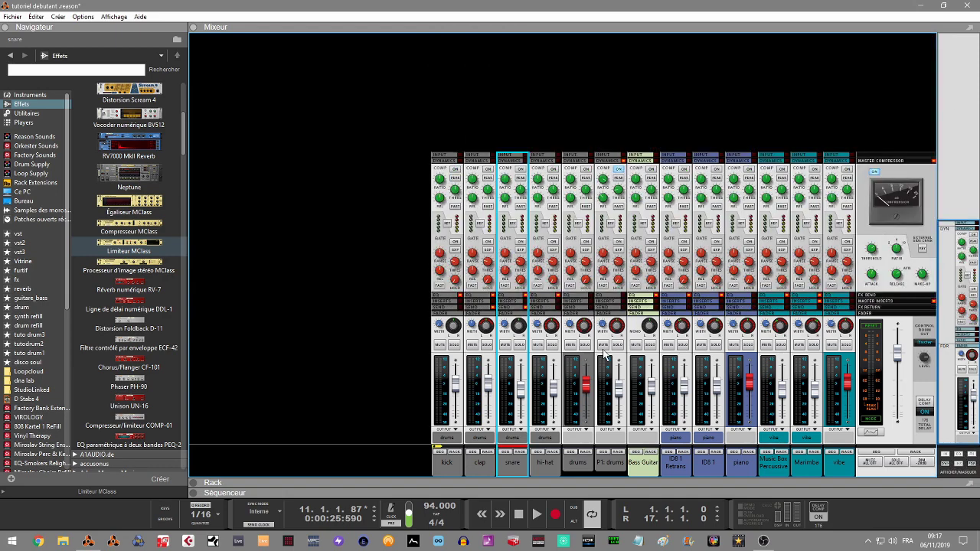
right_click(581, 463)
mouse_move(655, 305)
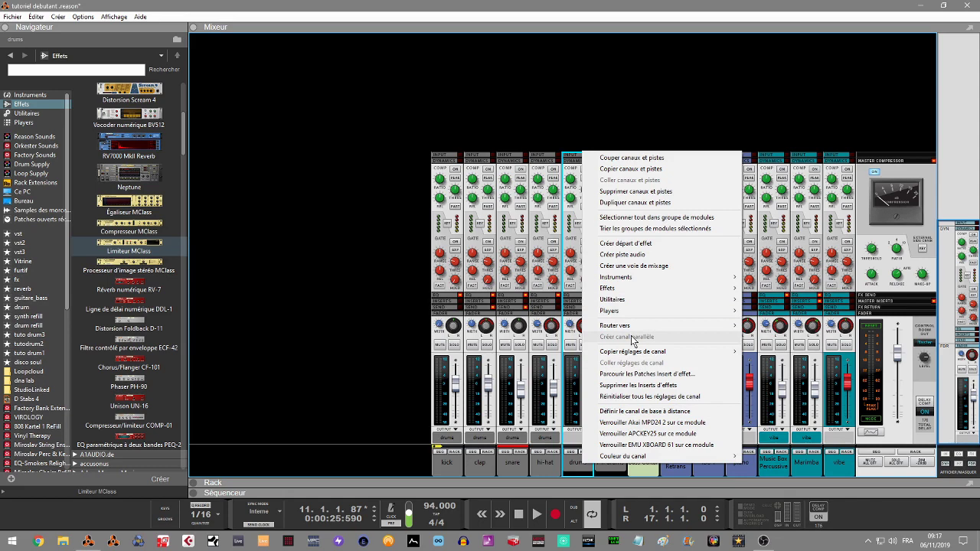
click(775, 102)
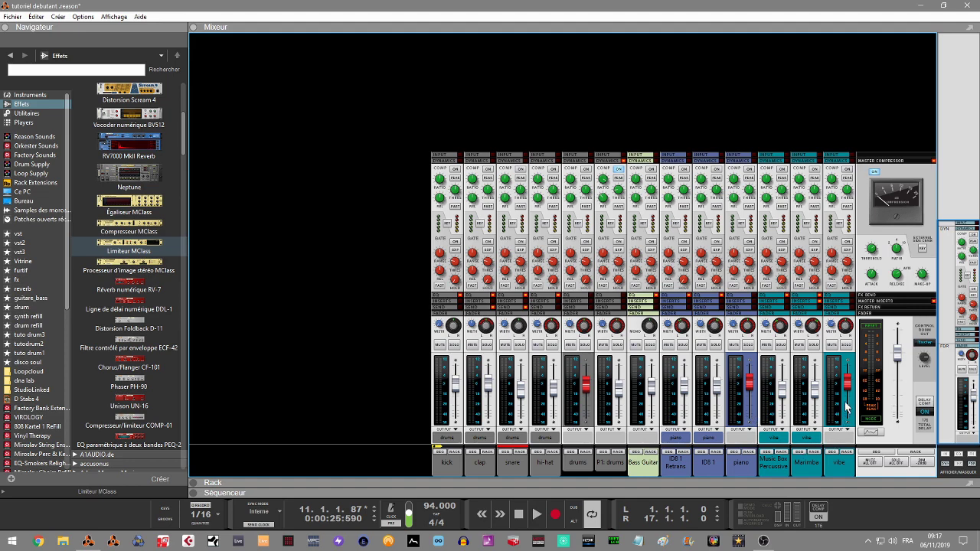
click(737, 466)
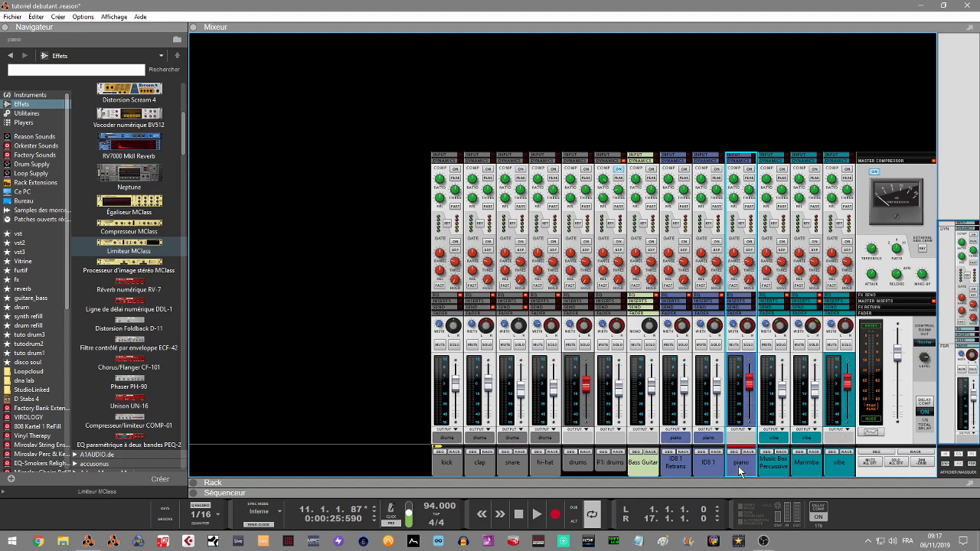
click(826, 464)
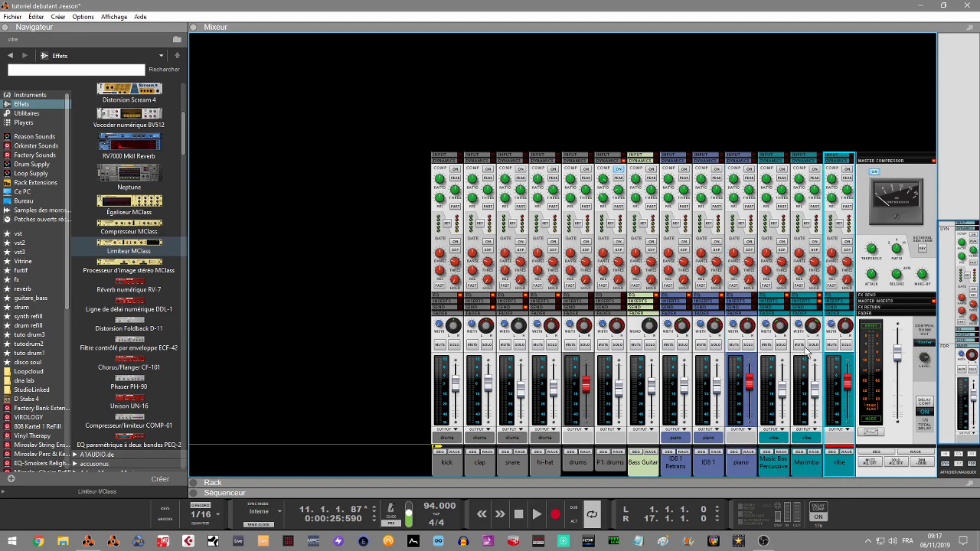
Bring up the Marimba channel with its Murder insert in the rack and solo the channel to listen to it
click(814, 452)
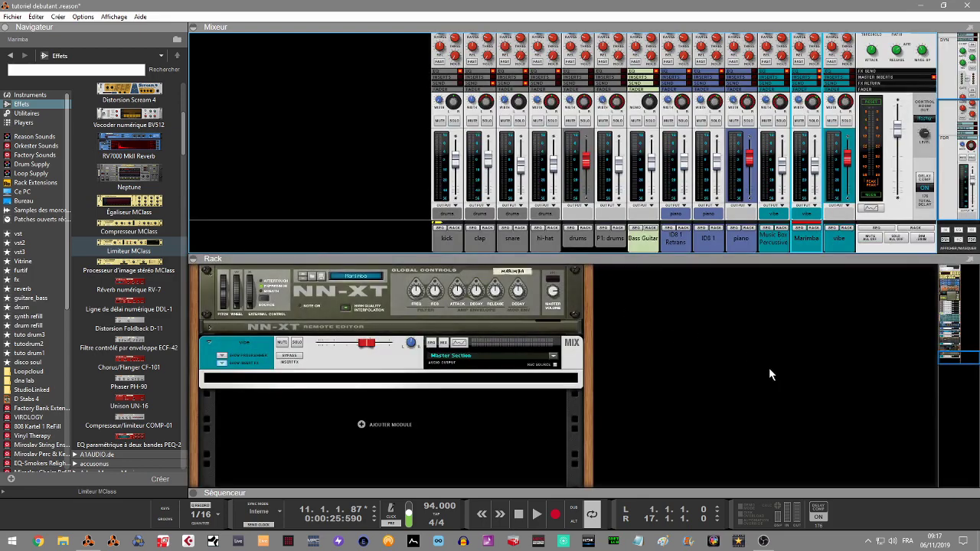
drag(961, 357, 957, 347)
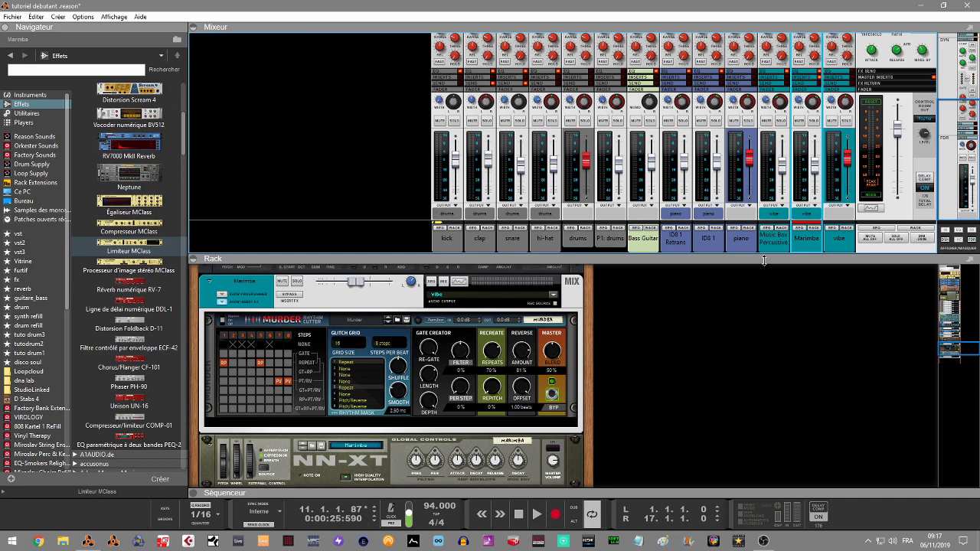
click(813, 121)
key(space)
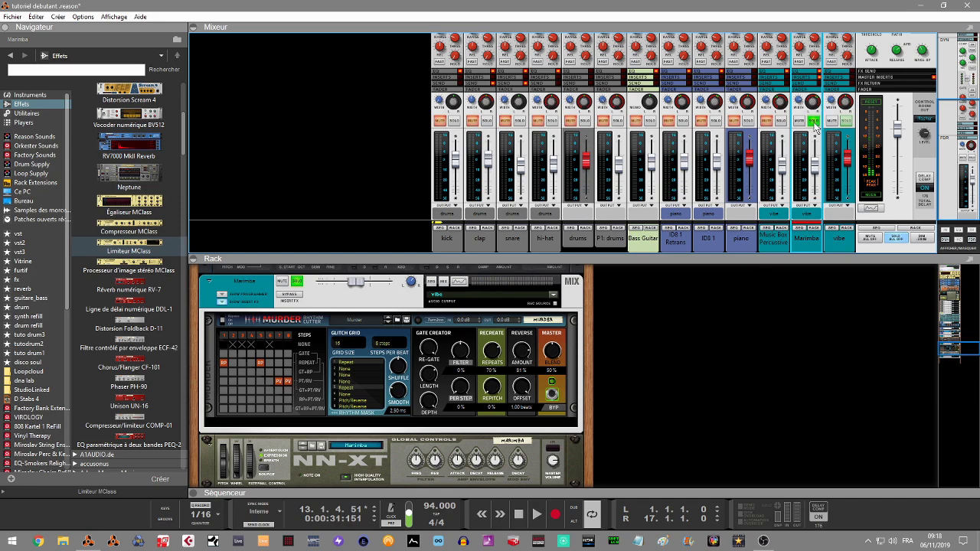
Add the Synapse Ninety Vintage Phaser as an insert effect on the piano bus
click(751, 234)
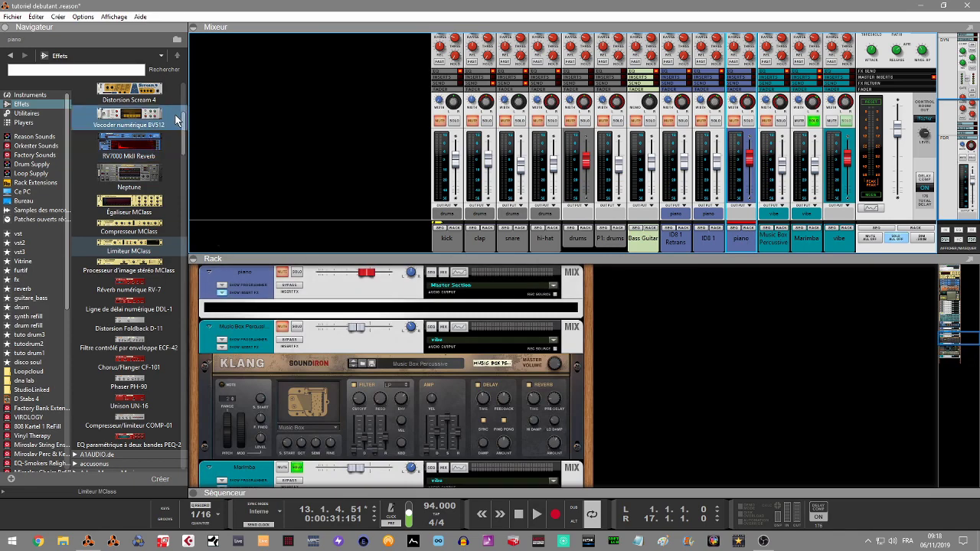
drag(182, 134, 211, 397)
drag(150, 342, 344, 310)
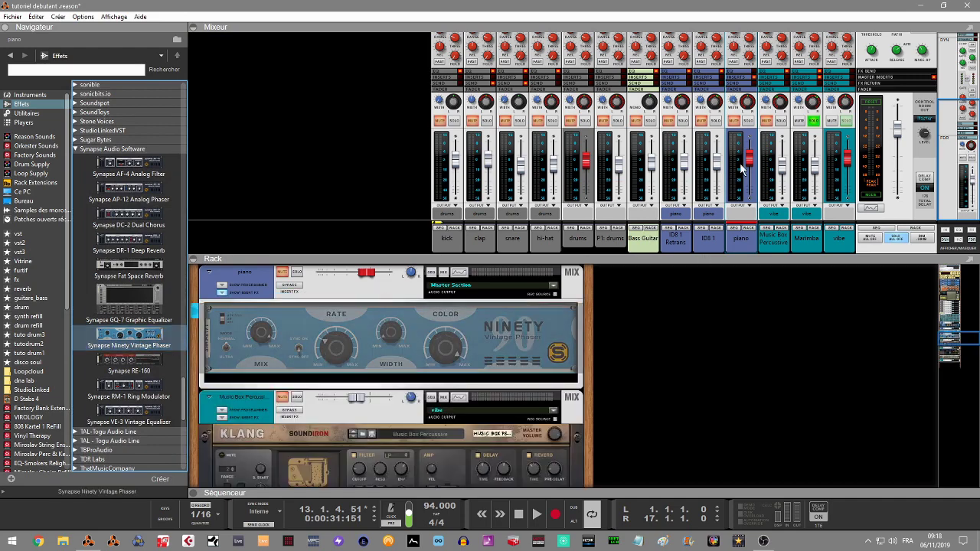
Solo the piano bus too, play the song, and adjust the phaser's Mix and Color
click(748, 122)
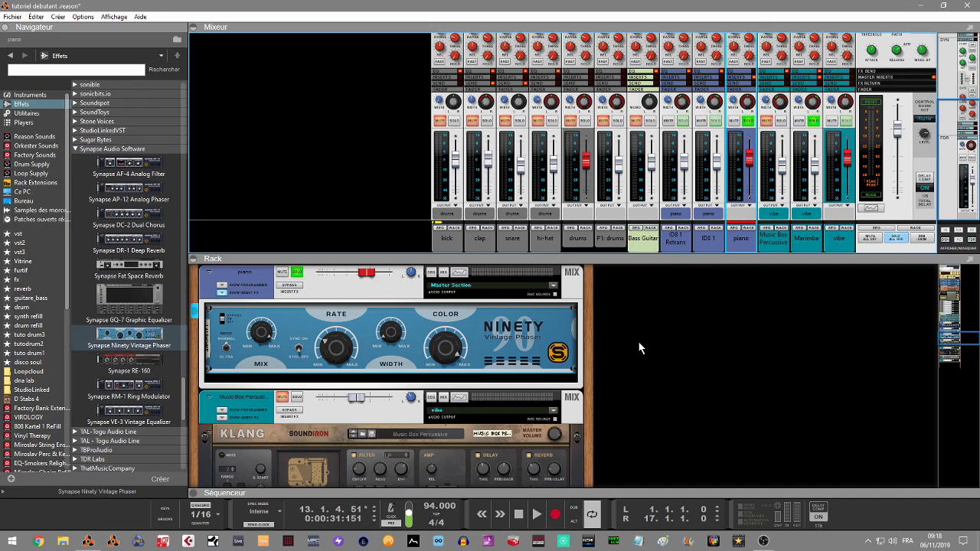
key(space)
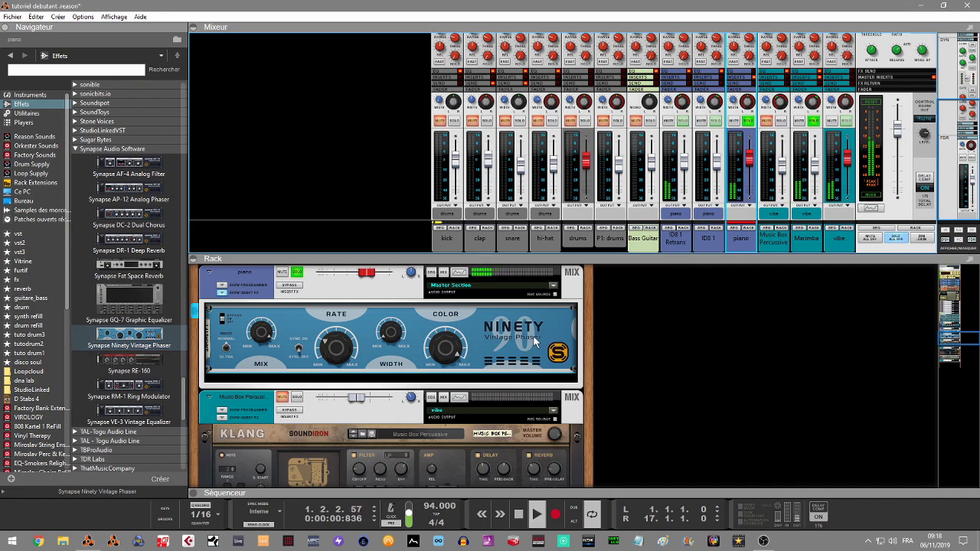
drag(268, 337, 267, 354)
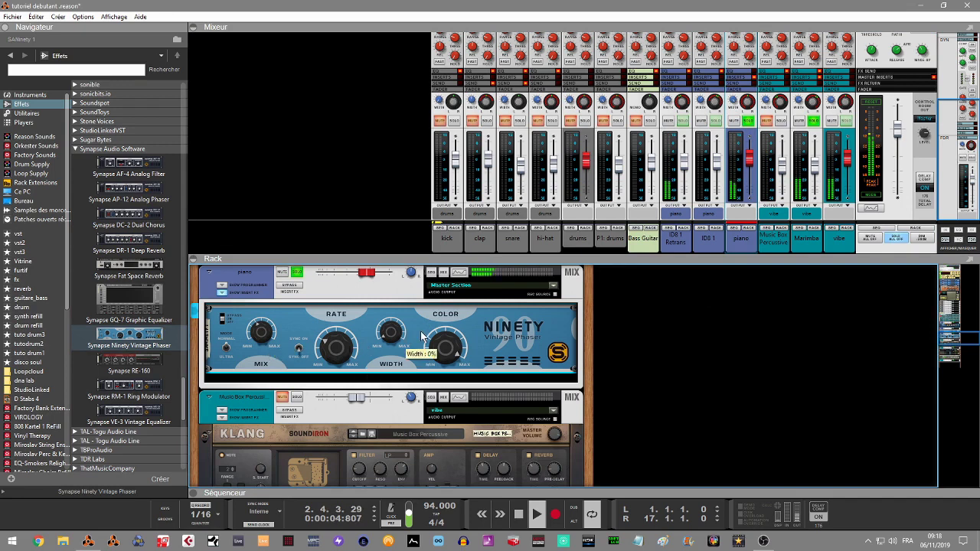
mouse_move(389, 335)
drag(445, 339, 444, 352)
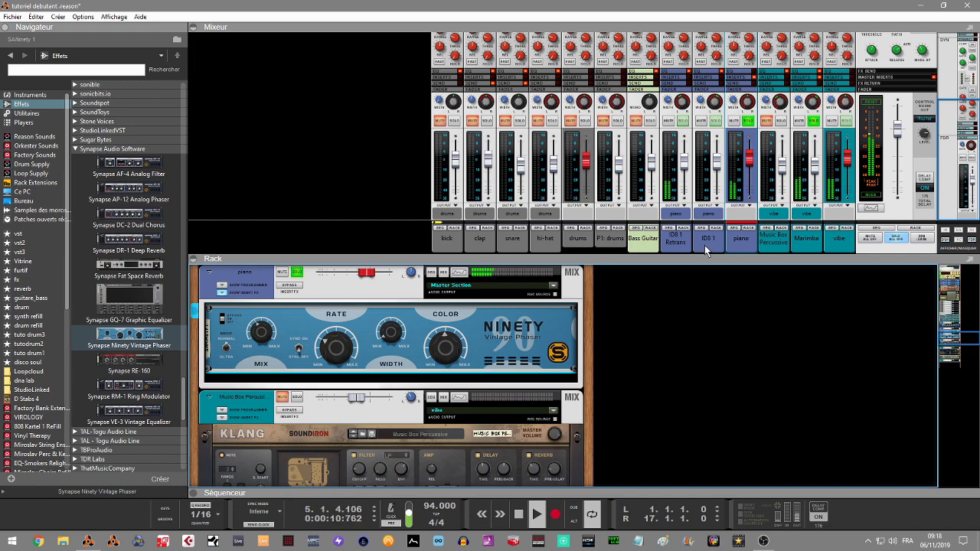
Set the piano bus to -0.72 dB, the vibe bus to -3.82 dB and Marimba to -10.42 dB, and lower Music Box Percussive
click(751, 164)
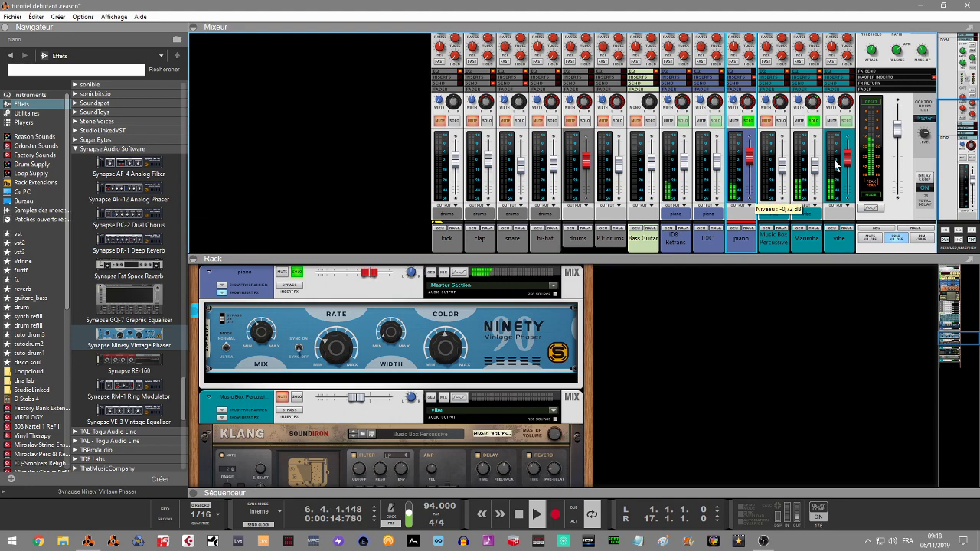
drag(846, 159, 848, 166)
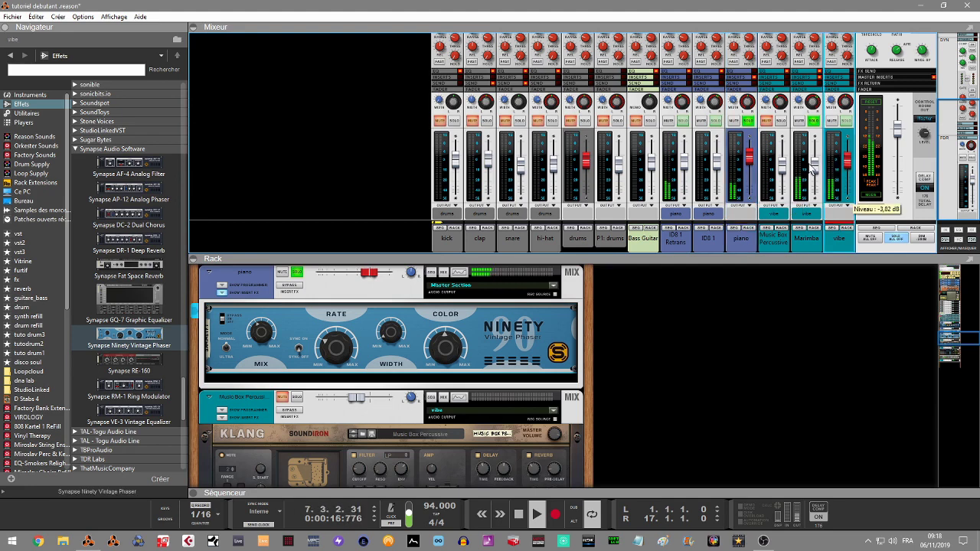
click(818, 171)
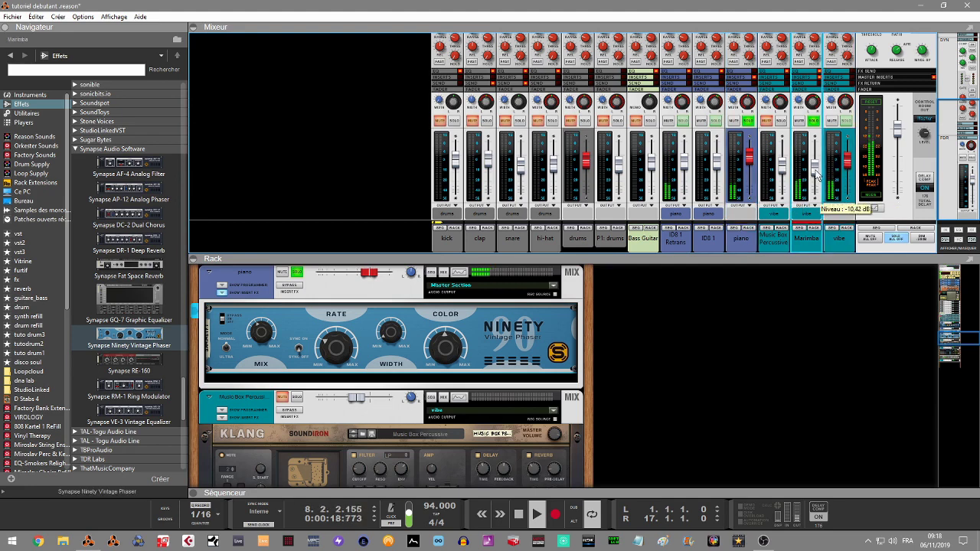
click(782, 176)
drag(783, 175, 784, 178)
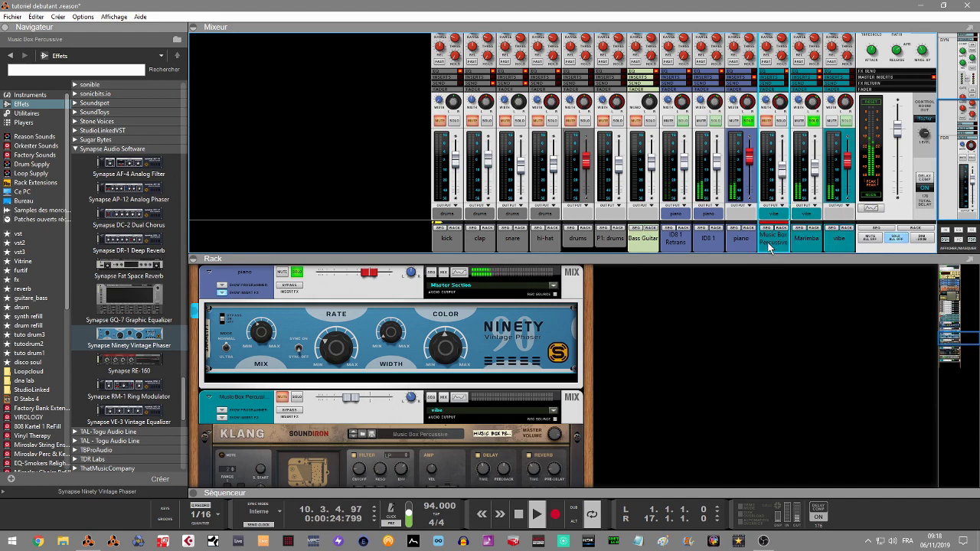
Compare Music Box Percussive, the vibe bus and Bass Guitar against the soloed piano bus, and clear all solos to hear the full mix
click(781, 120)
click(814, 122)
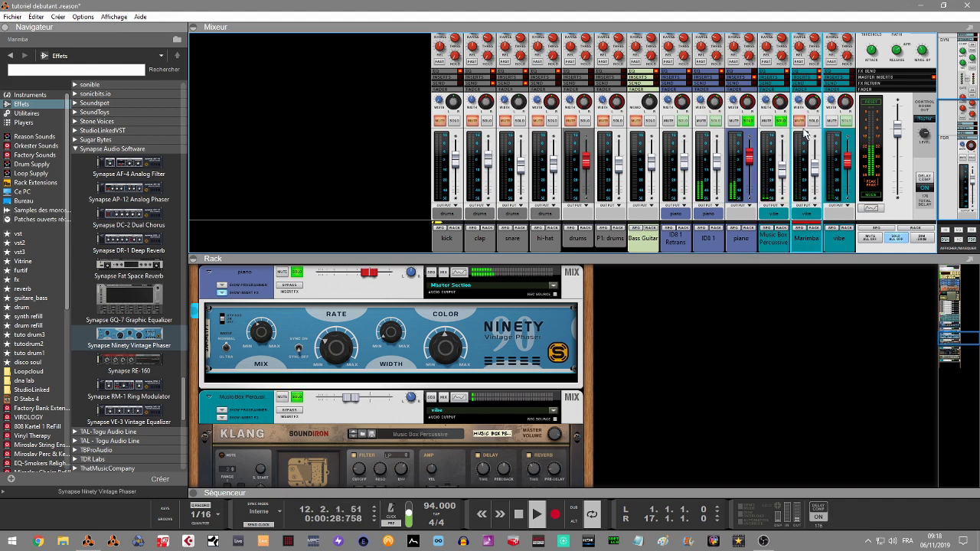
click(781, 121)
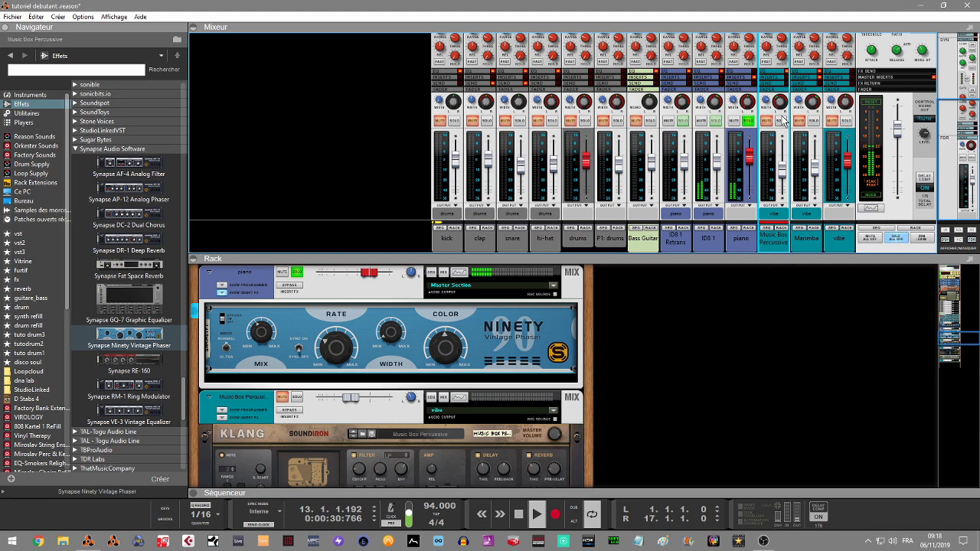
click(847, 121)
click(816, 170)
click(649, 121)
click(897, 240)
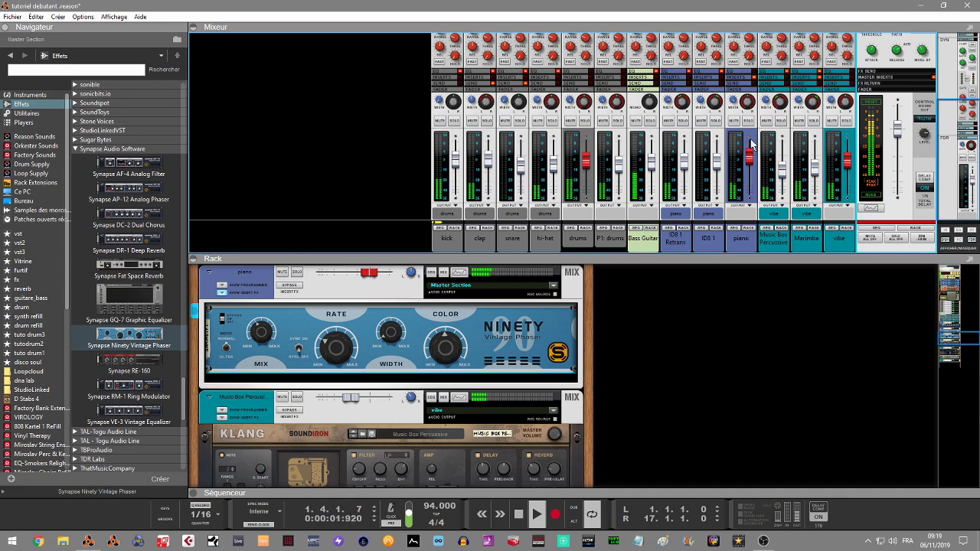
Solo the piano bus, set its Ninety phaser's Rate to 1.00 Hz and Color to 77%, and raise the bus level to 0 dB
click(296, 272)
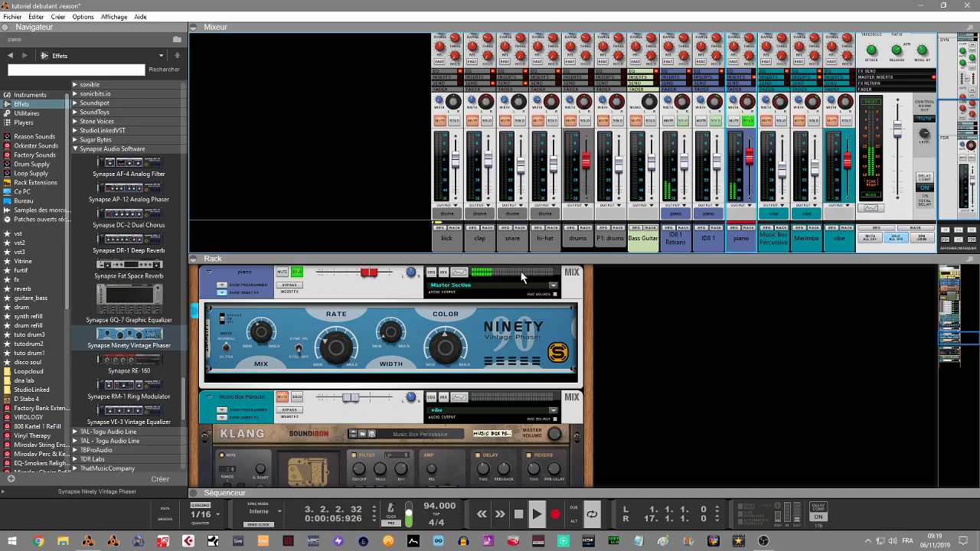
mouse_move(331, 355)
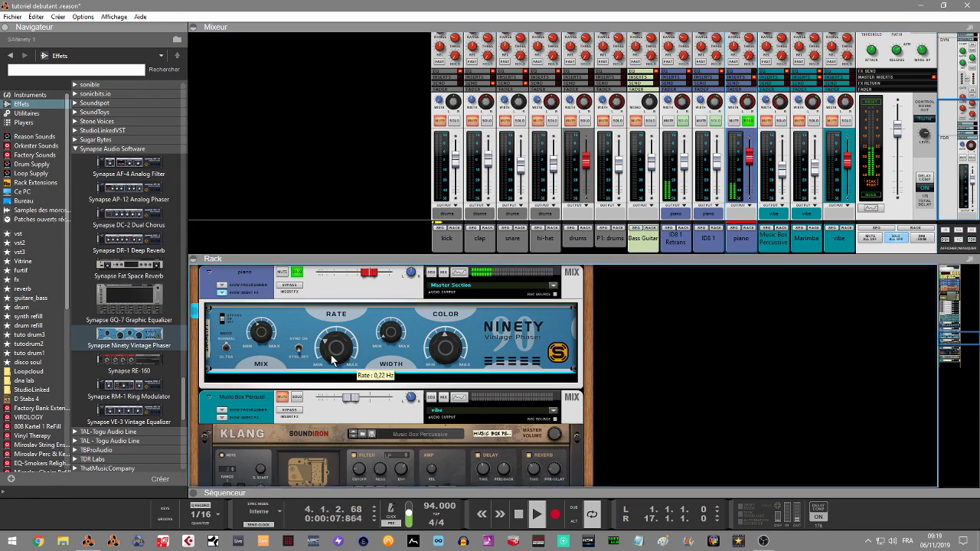
scroll(330, 354, up, 3)
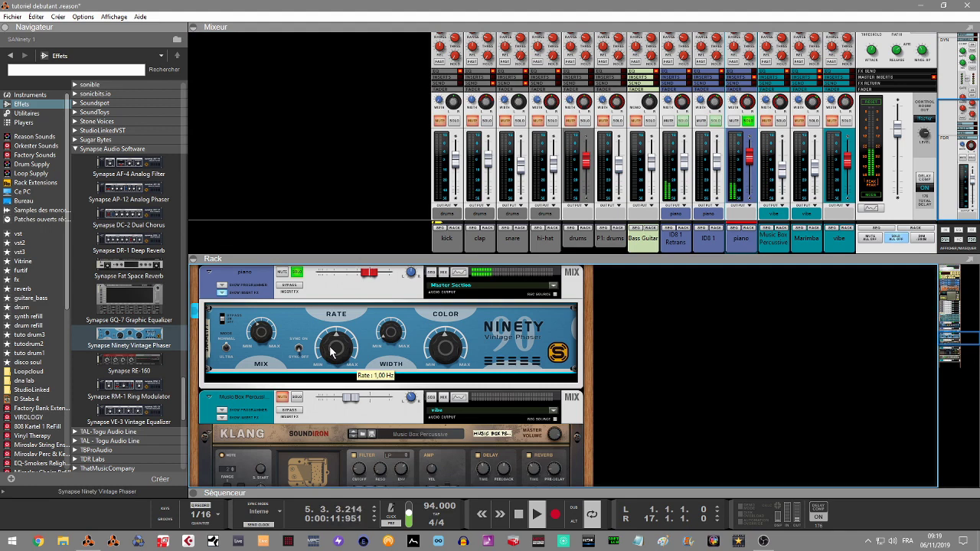
mouse_move(266, 337)
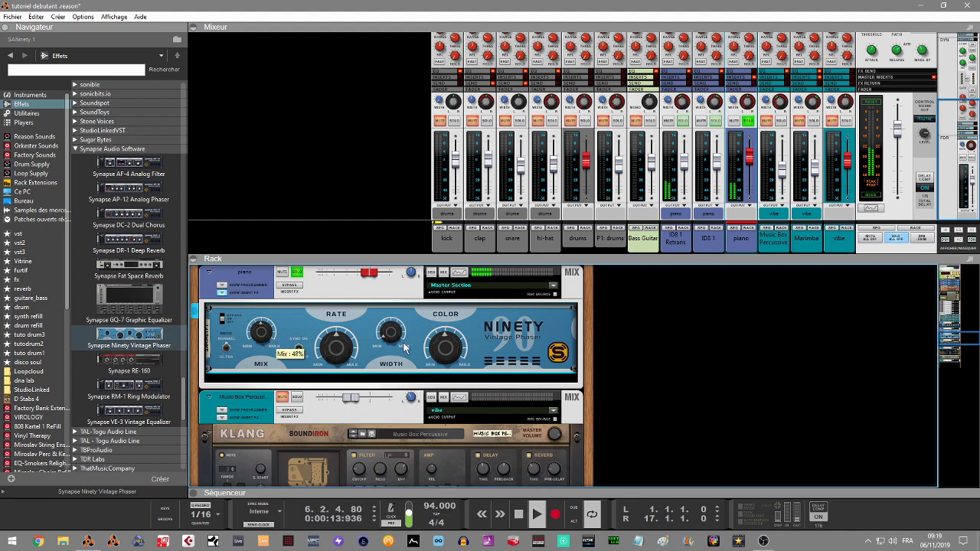
mouse_move(457, 350)
drag(448, 354, 443, 344)
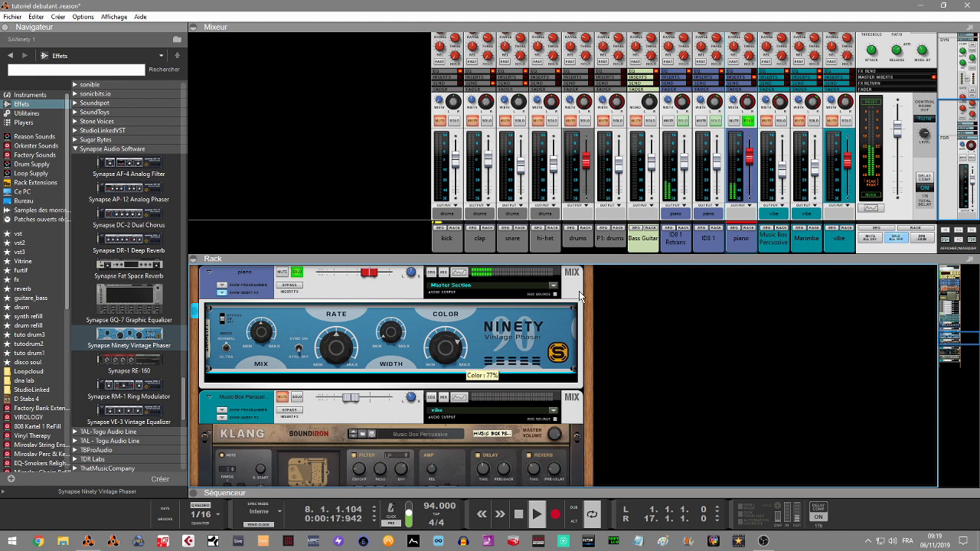
click(750, 165)
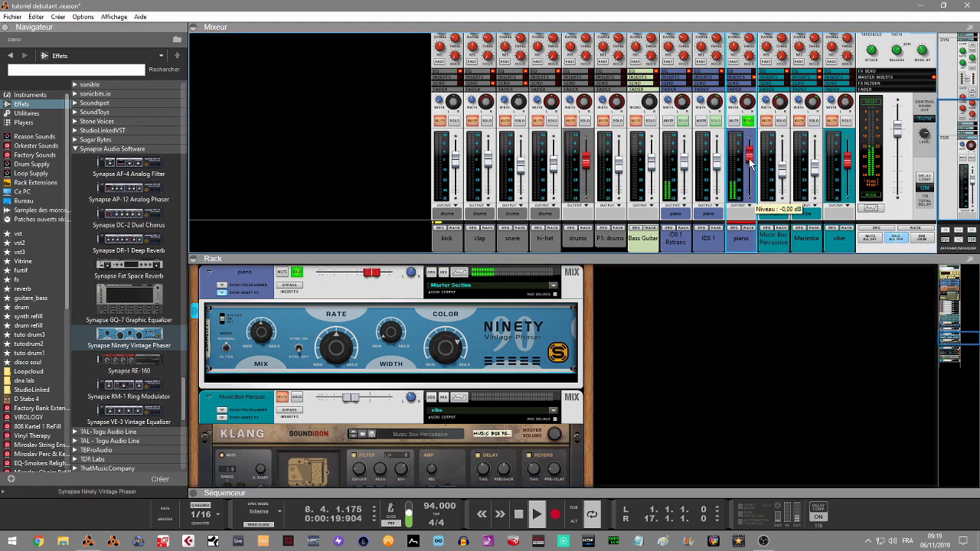
Lower the phaser's Rate slightly and adjust its Width, checking the sound with the vibe bus also soloed before clearing all solos
click(341, 351)
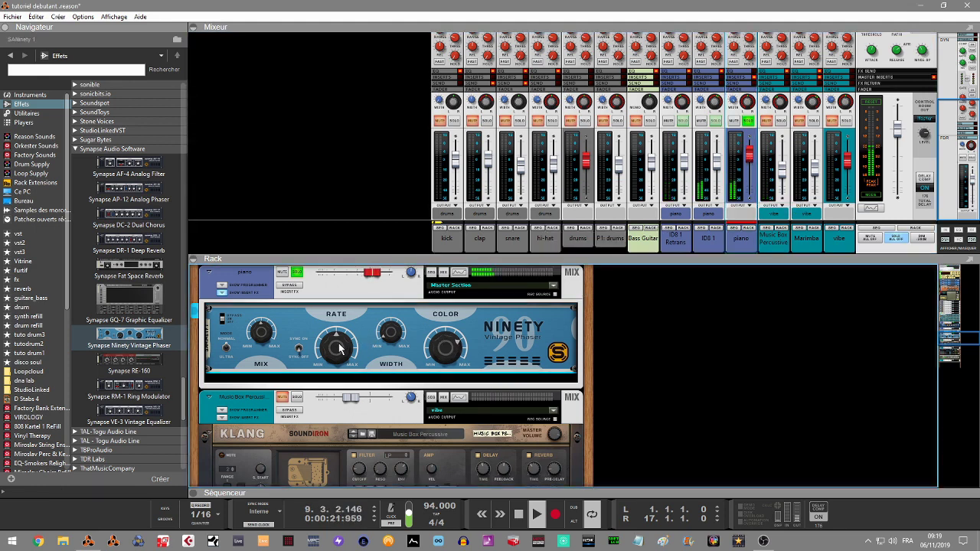
scroll(339, 350, up, 3)
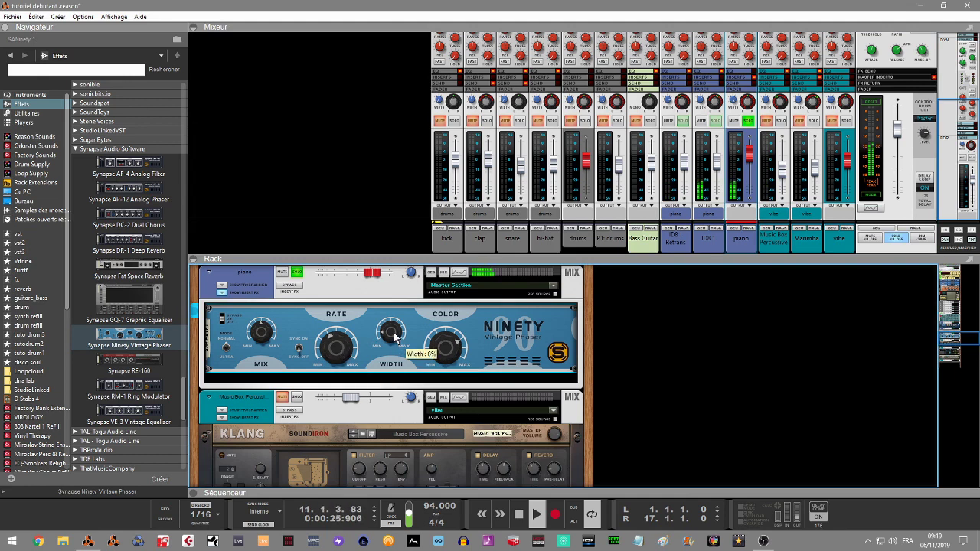
scroll(393, 336, up, 5)
click(846, 121)
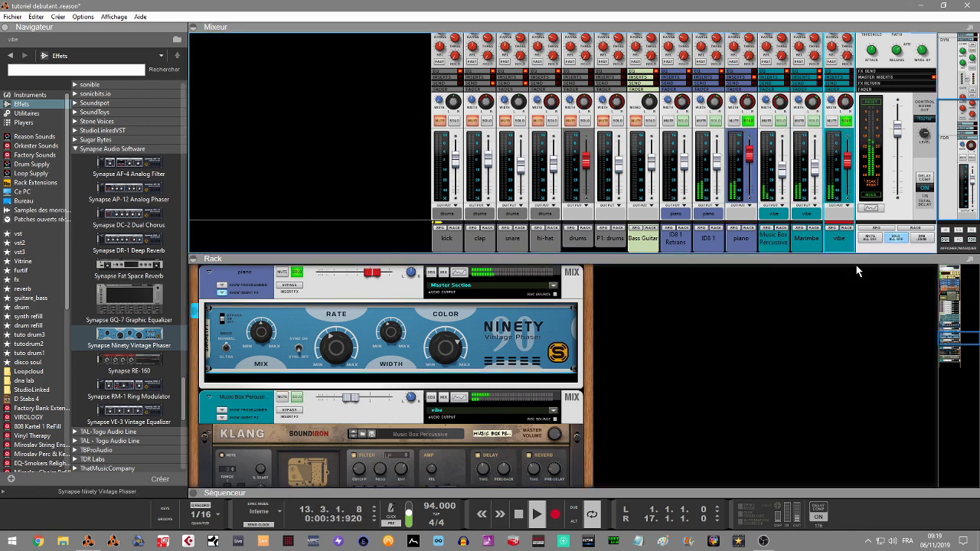
click(911, 240)
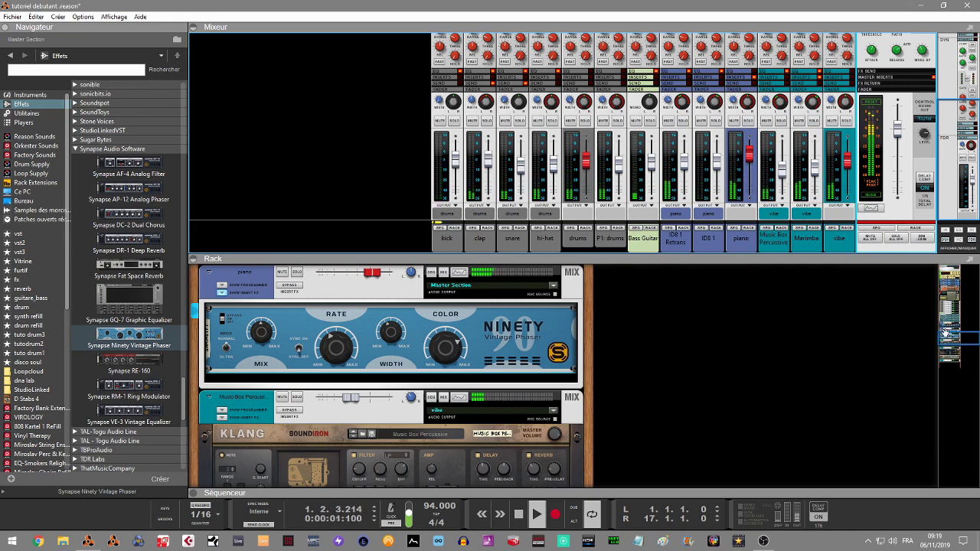
Lower the frequency of parametric band 1 on the master MClass Equalizer to roughly 890 Hz while listening to the full mix, and stop playback
drag(949, 337, 929, 273)
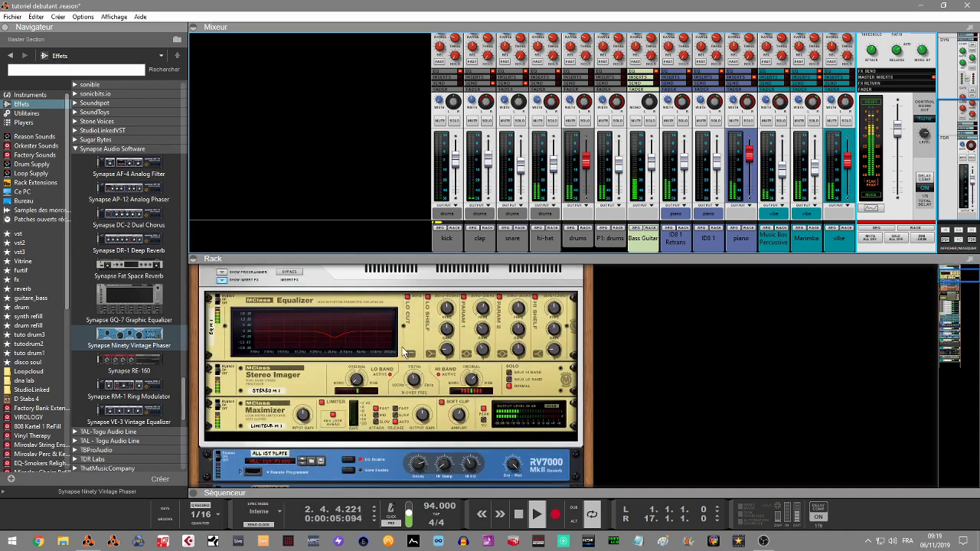
click(554, 332)
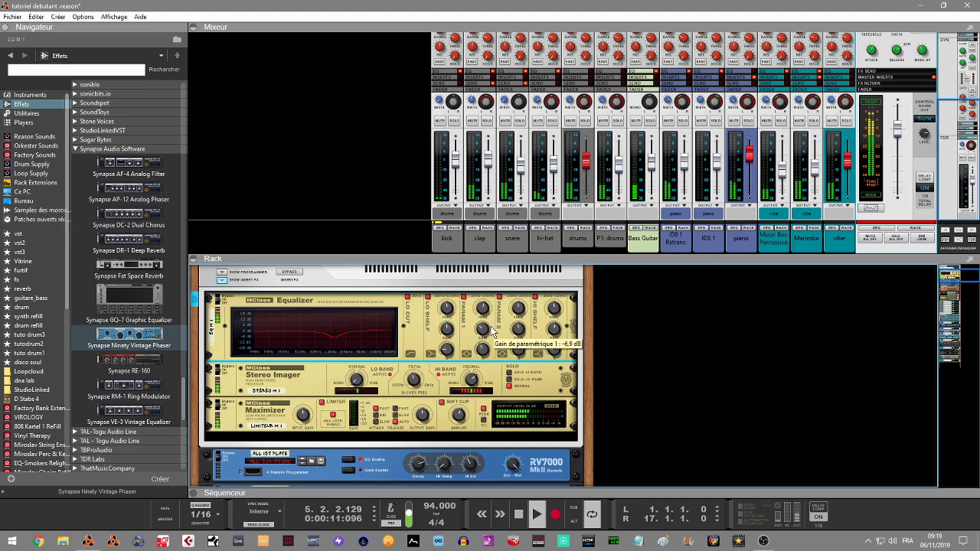
scroll(481, 310, down, 5)
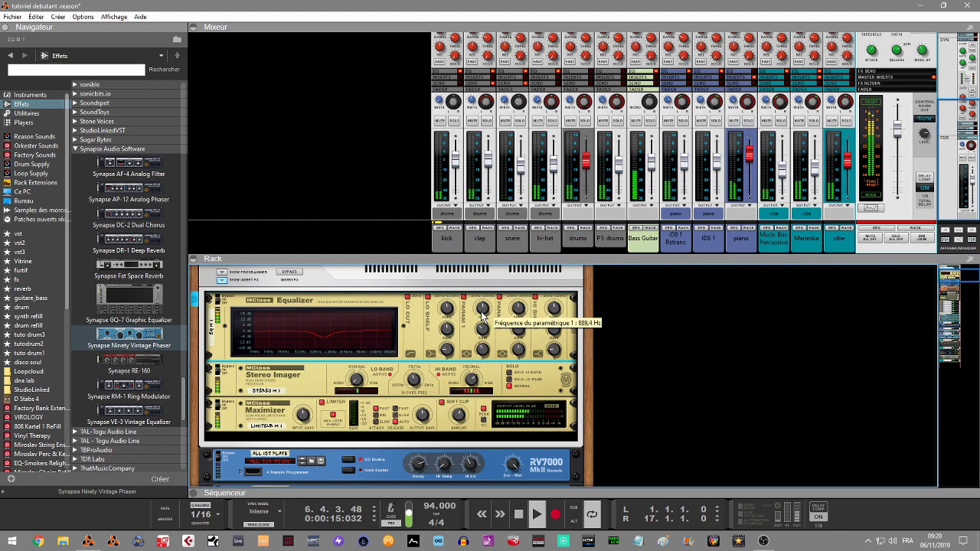
scroll(482, 311, up, 1)
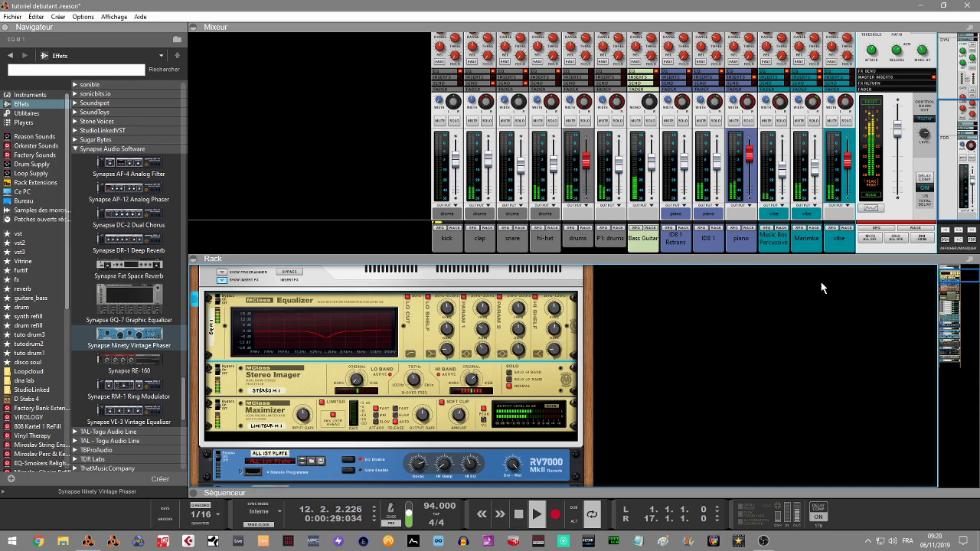
key(space)
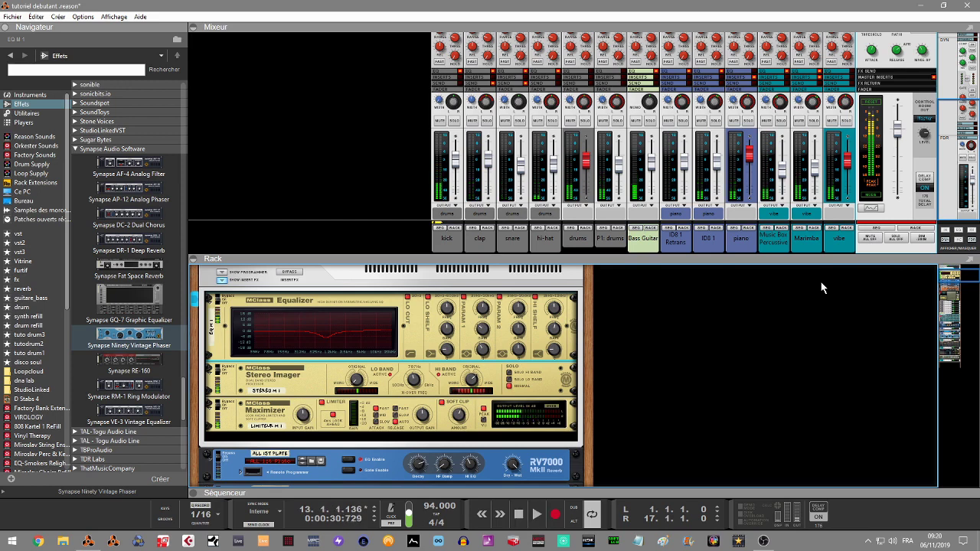